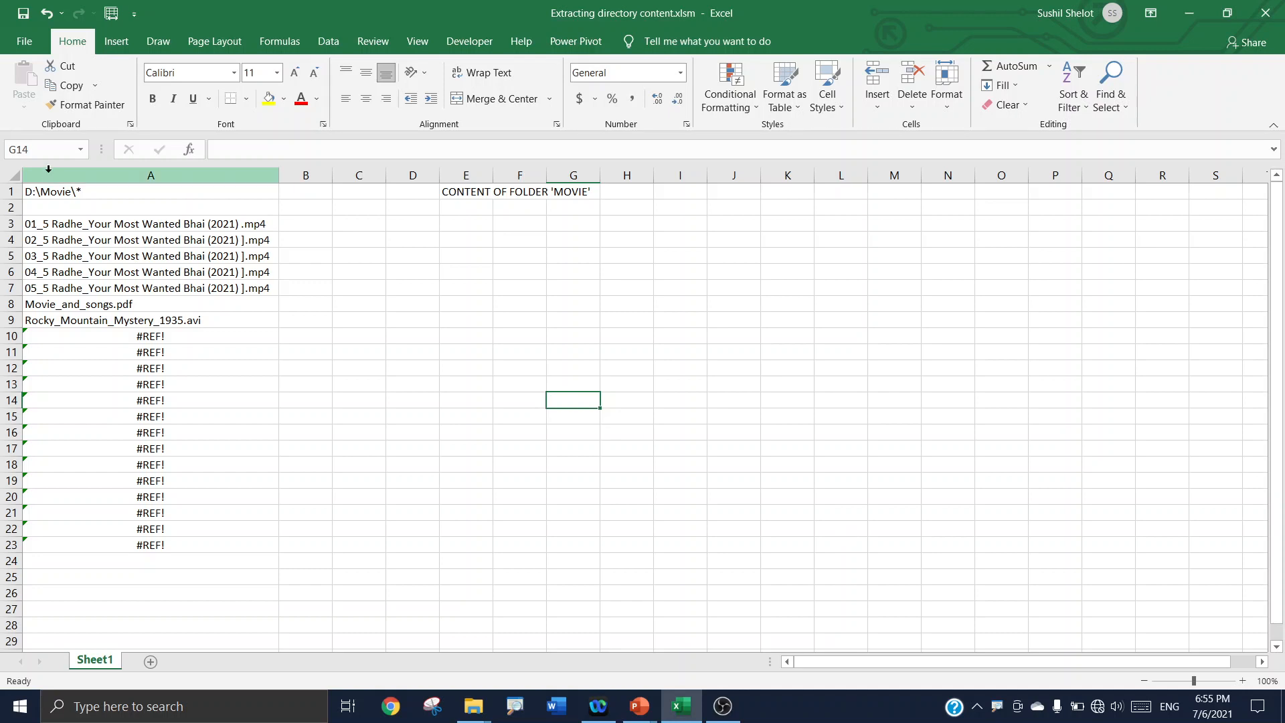
# Step: Create a new blank workbook
pyautogui.click(27, 46)
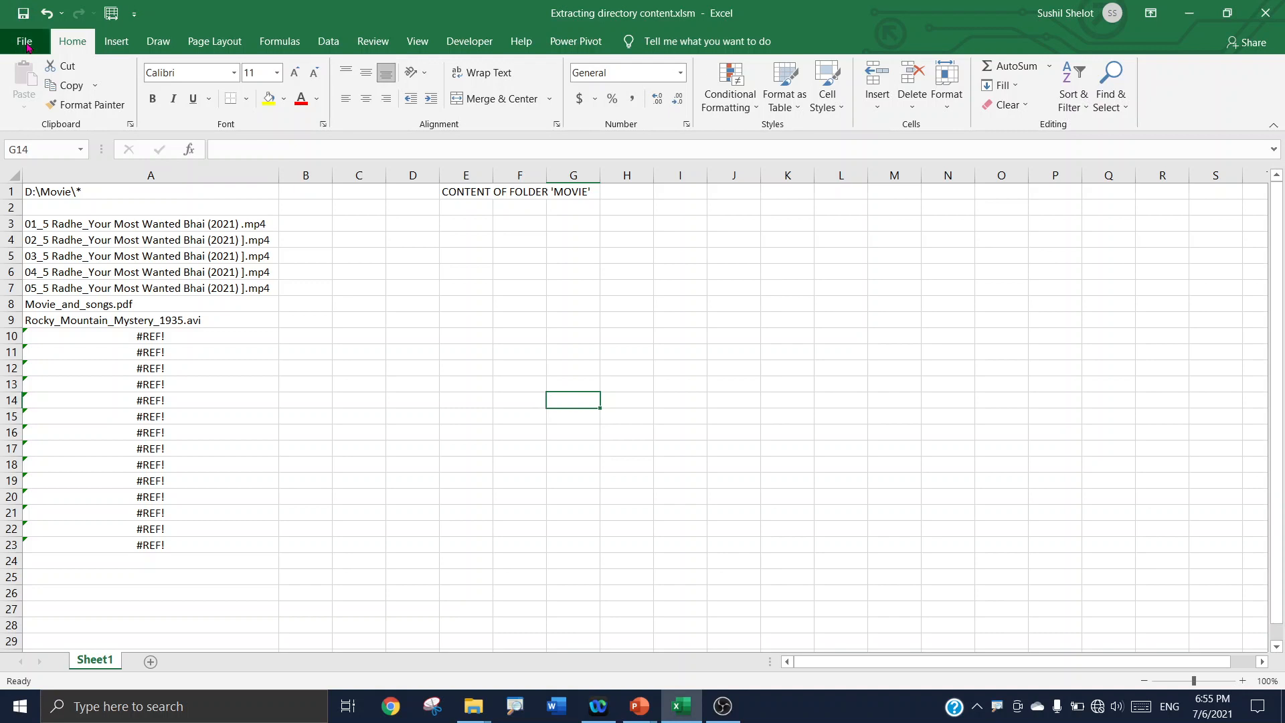
pyautogui.click(43, 119)
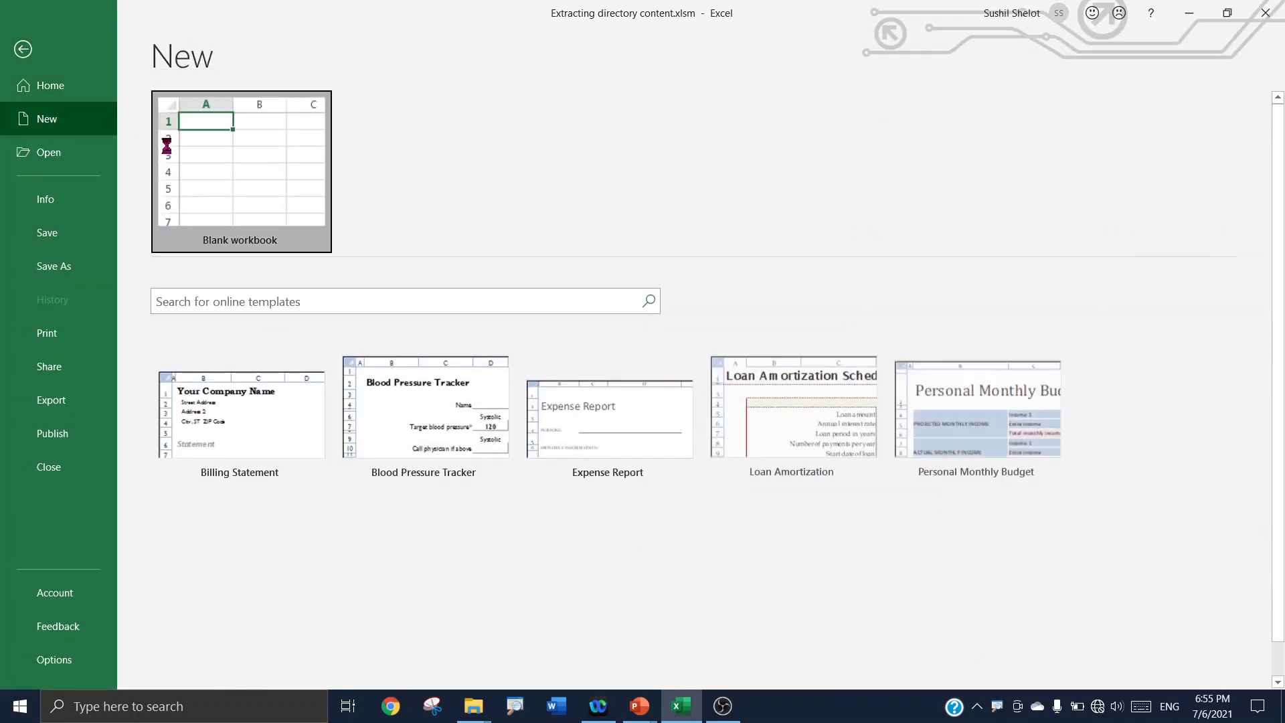
pyautogui.click(176, 136)
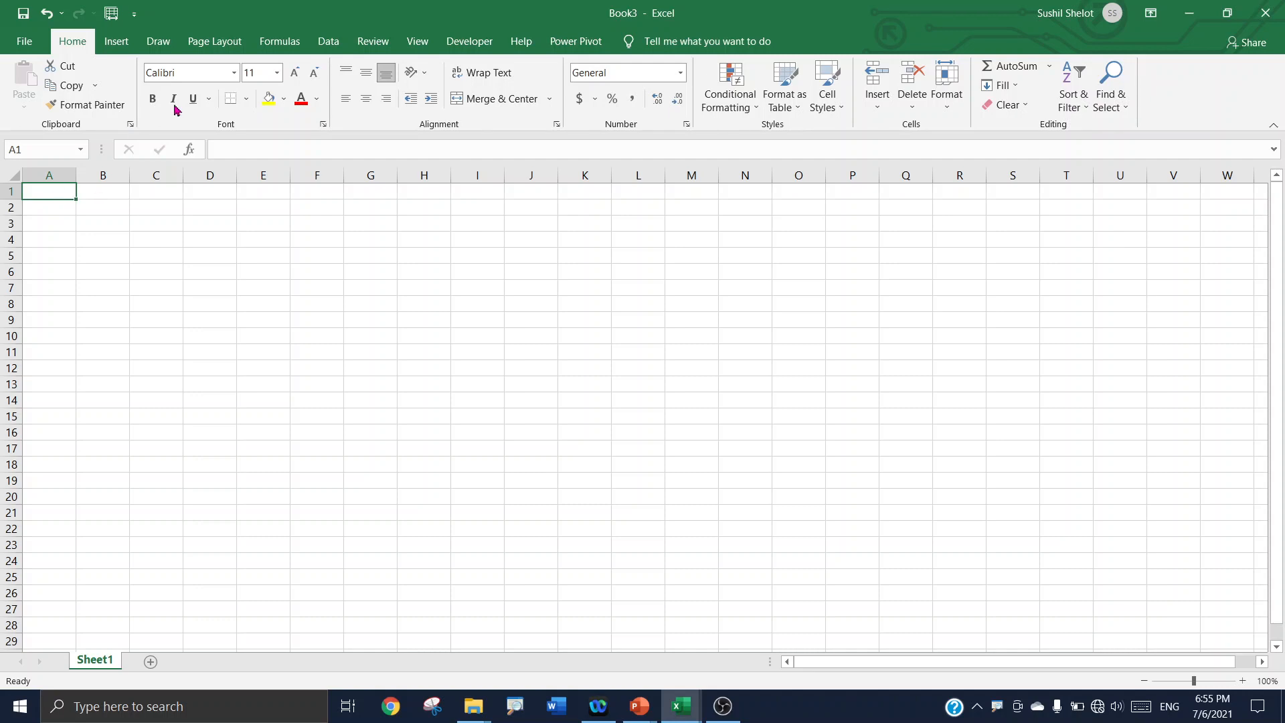
# Step: Define a workbook-scoped name BOM that refers to =FILES(Sheet1!$A$1)
pyautogui.click(267, 48)
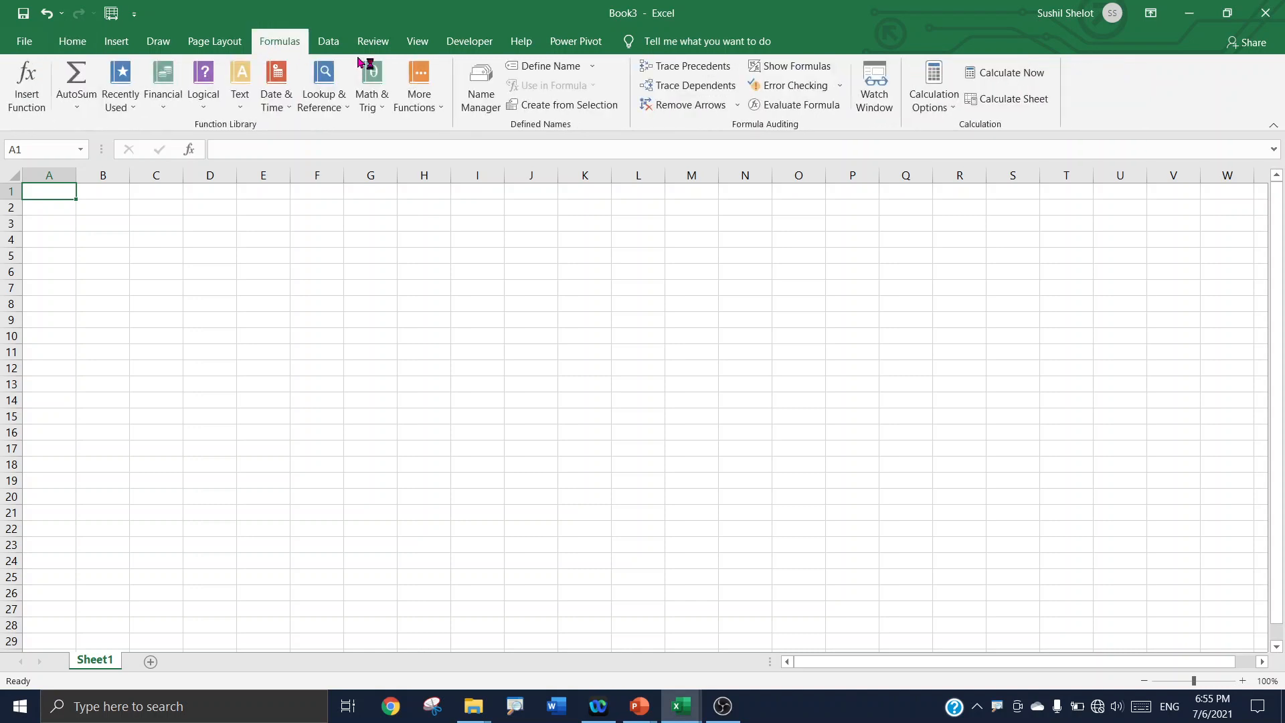
pyautogui.click(475, 79)
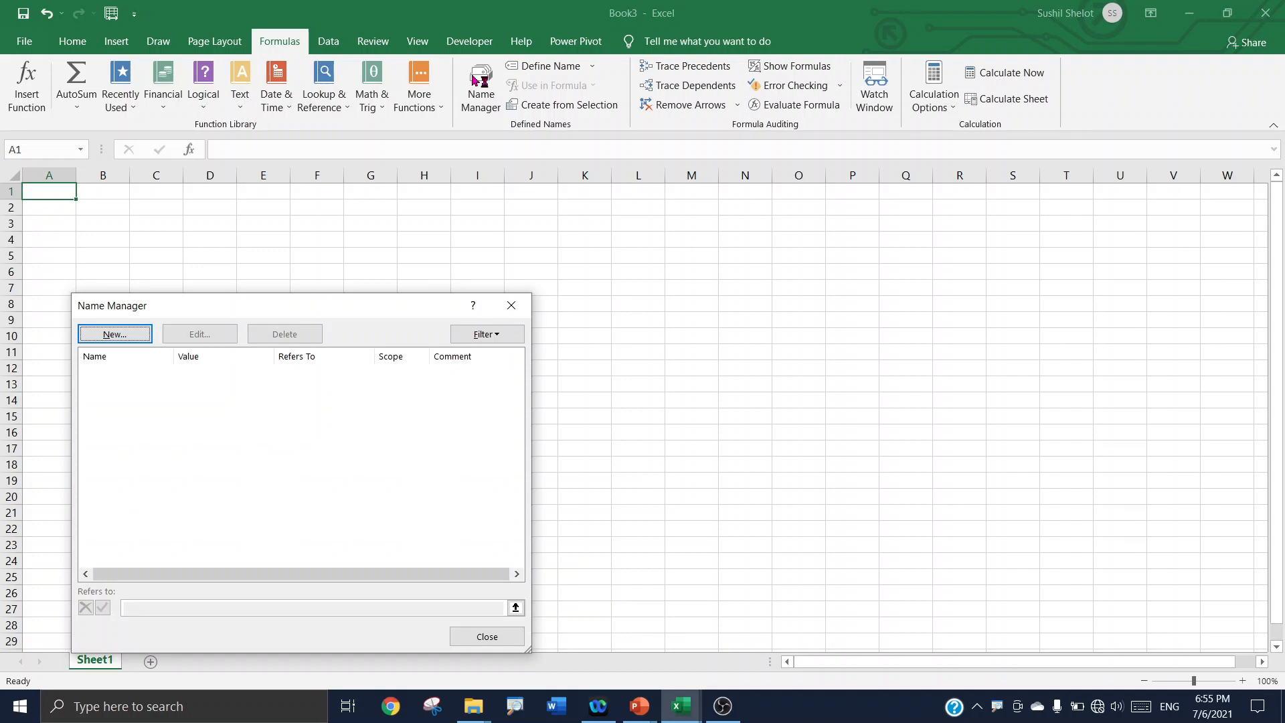
pyautogui.click(110, 336)
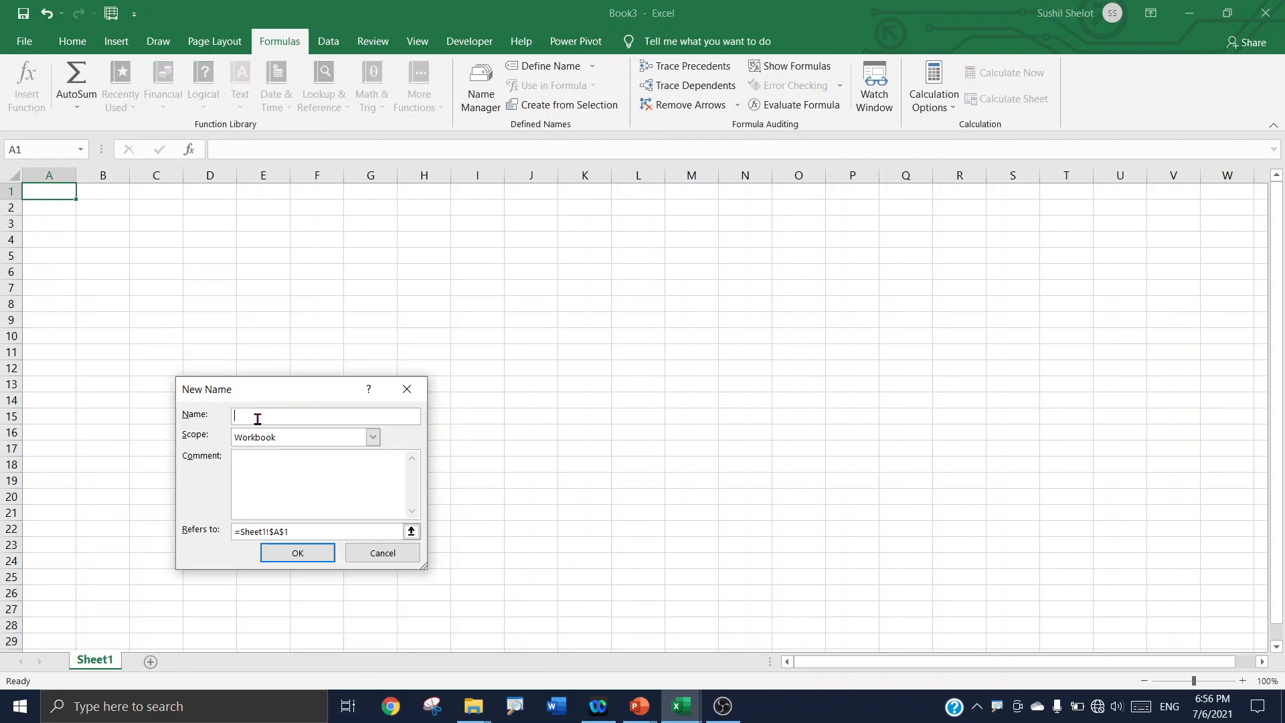
pyautogui.write('BOM')
pyautogui.moveTo(293, 532); pyautogui.dragTo(215, 533)
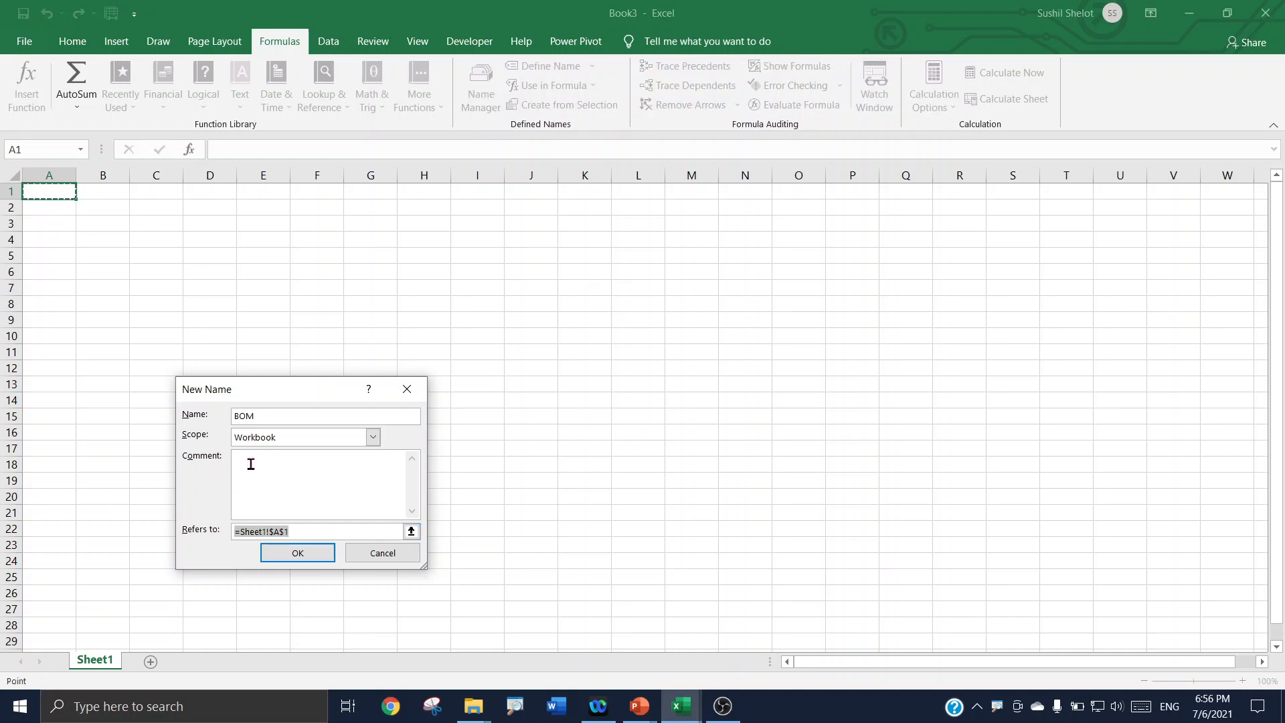
pyautogui.write('=')
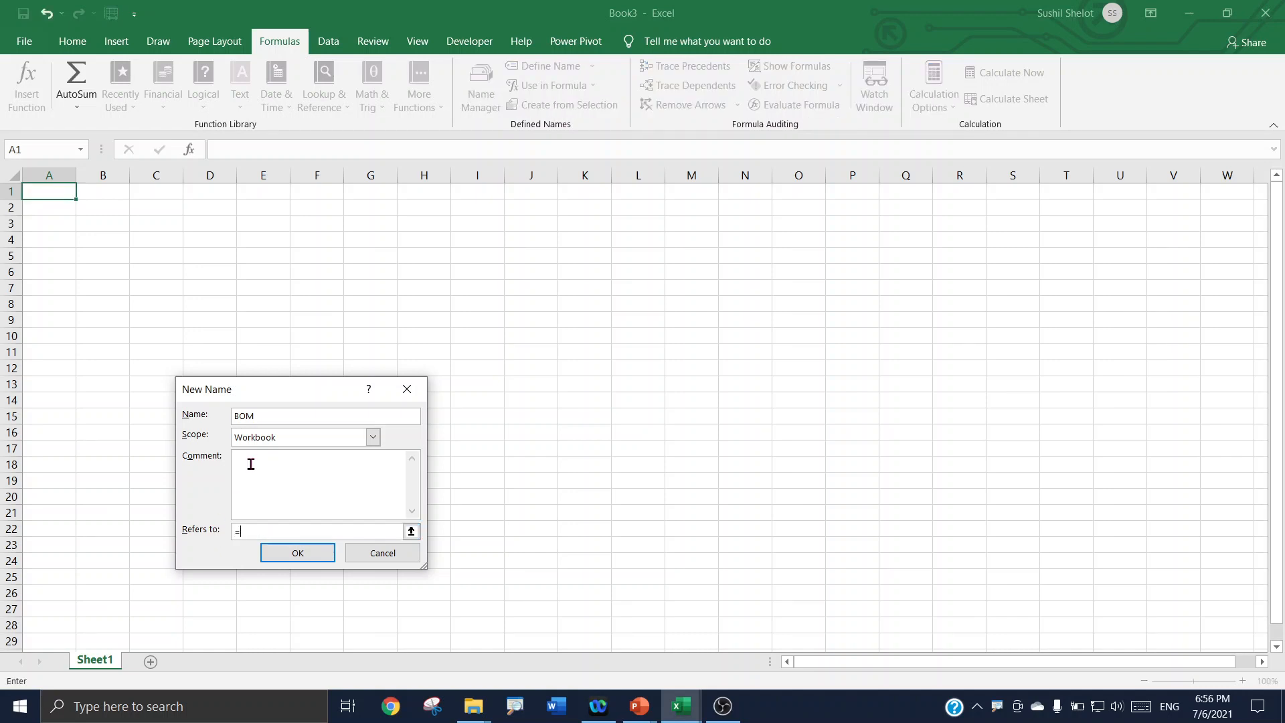
pyautogui.write('FILES(')
pyautogui.click(56, 195)
pyautogui.write(')')
pyautogui.click(303, 552)
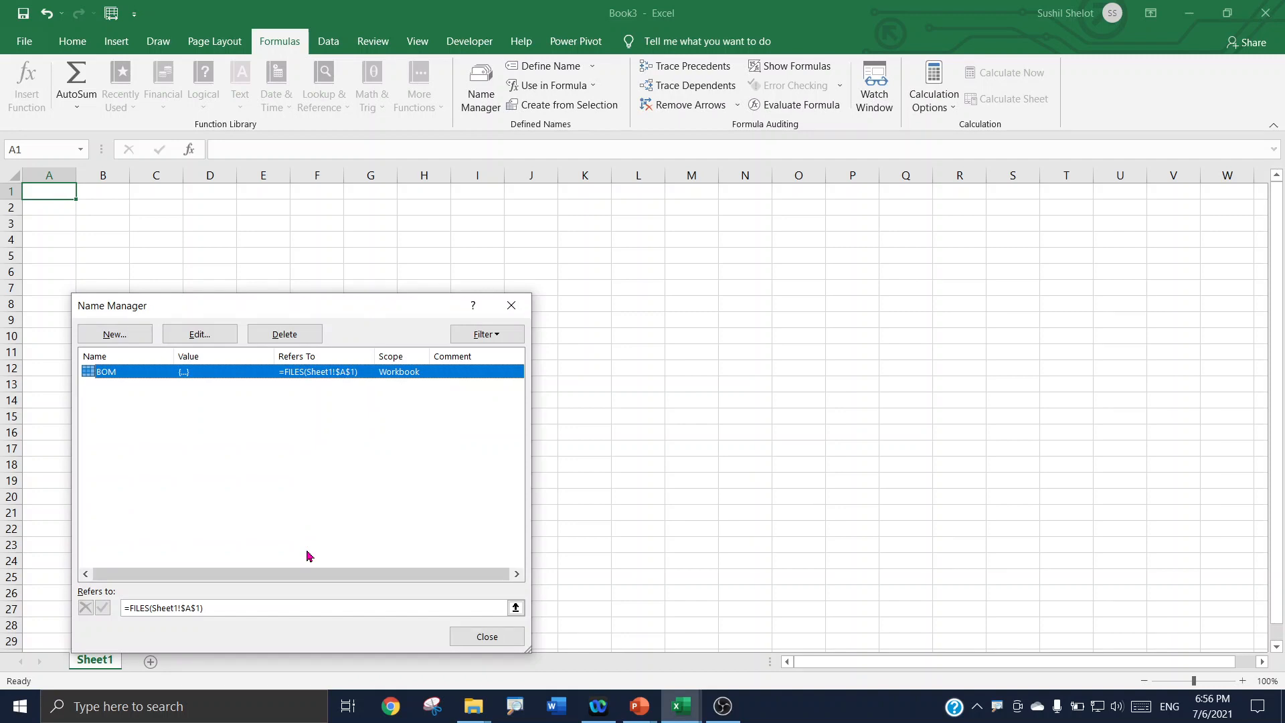
pyautogui.click(490, 634)
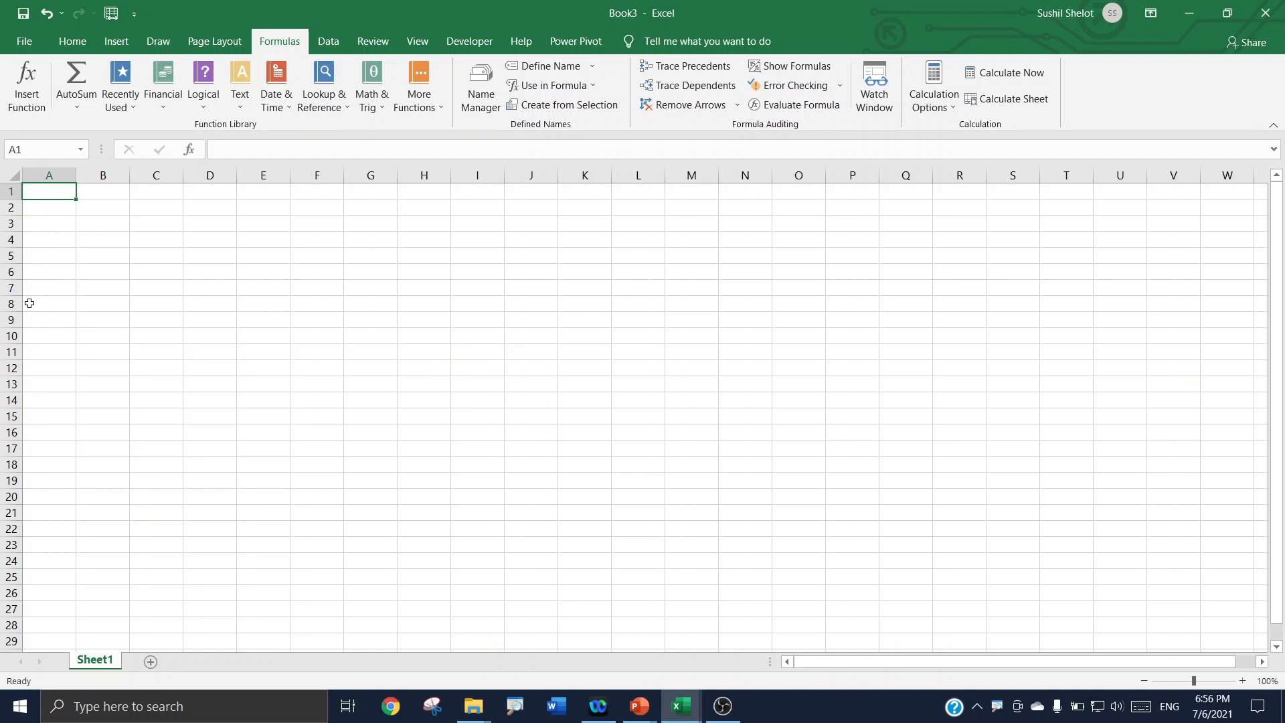
# Step: Enter the formula =INDEX(BOM,ROW(A1)) in cell A3
pyautogui.click(42, 226)
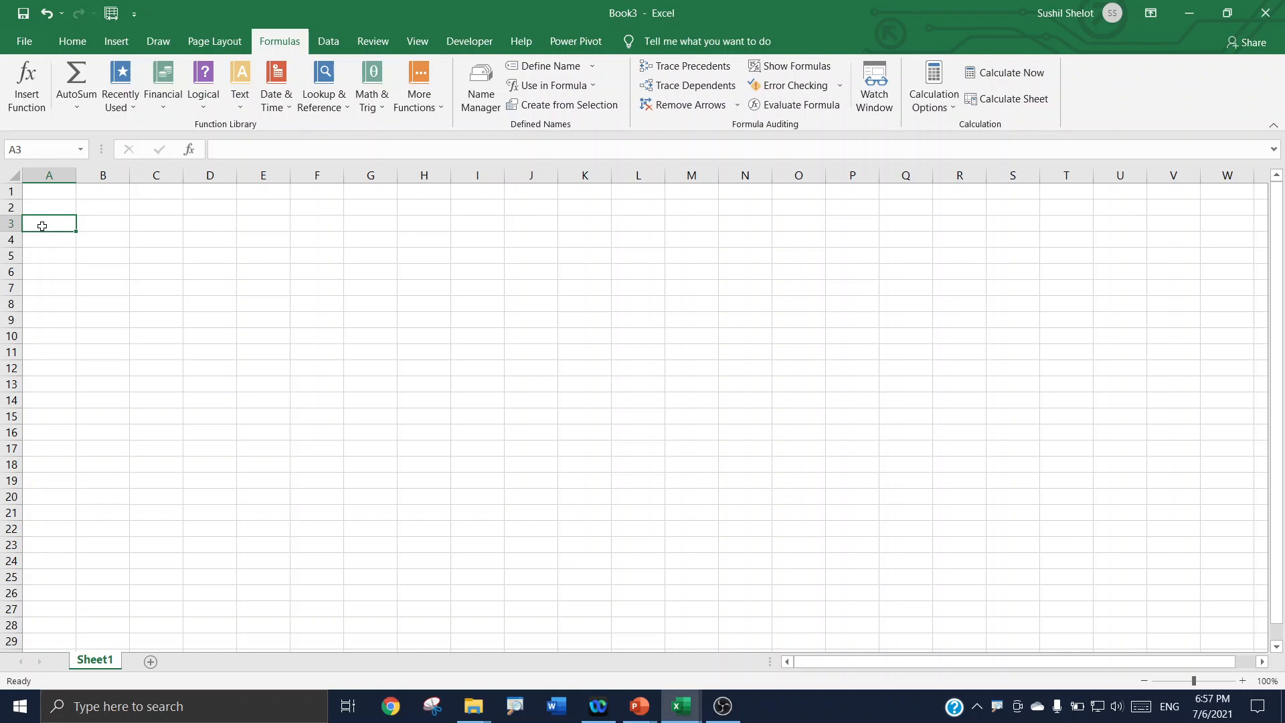
pyautogui.write('=')
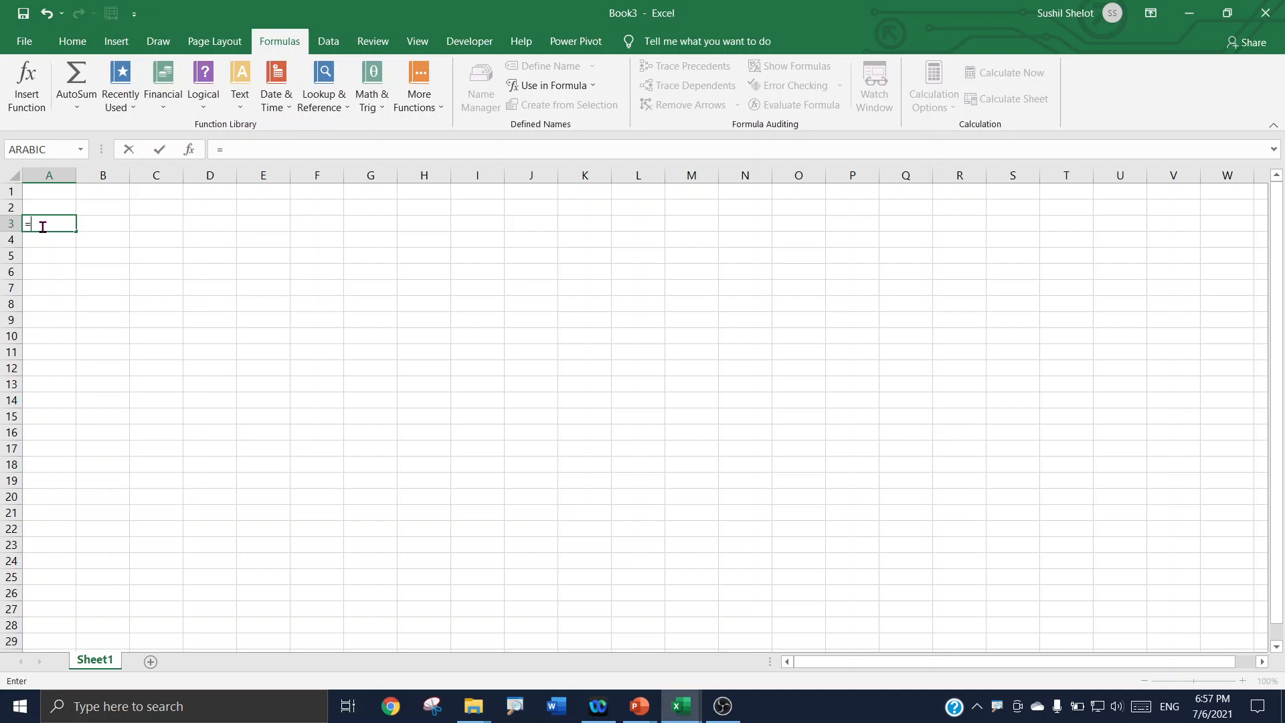
pyautogui.write('inde')
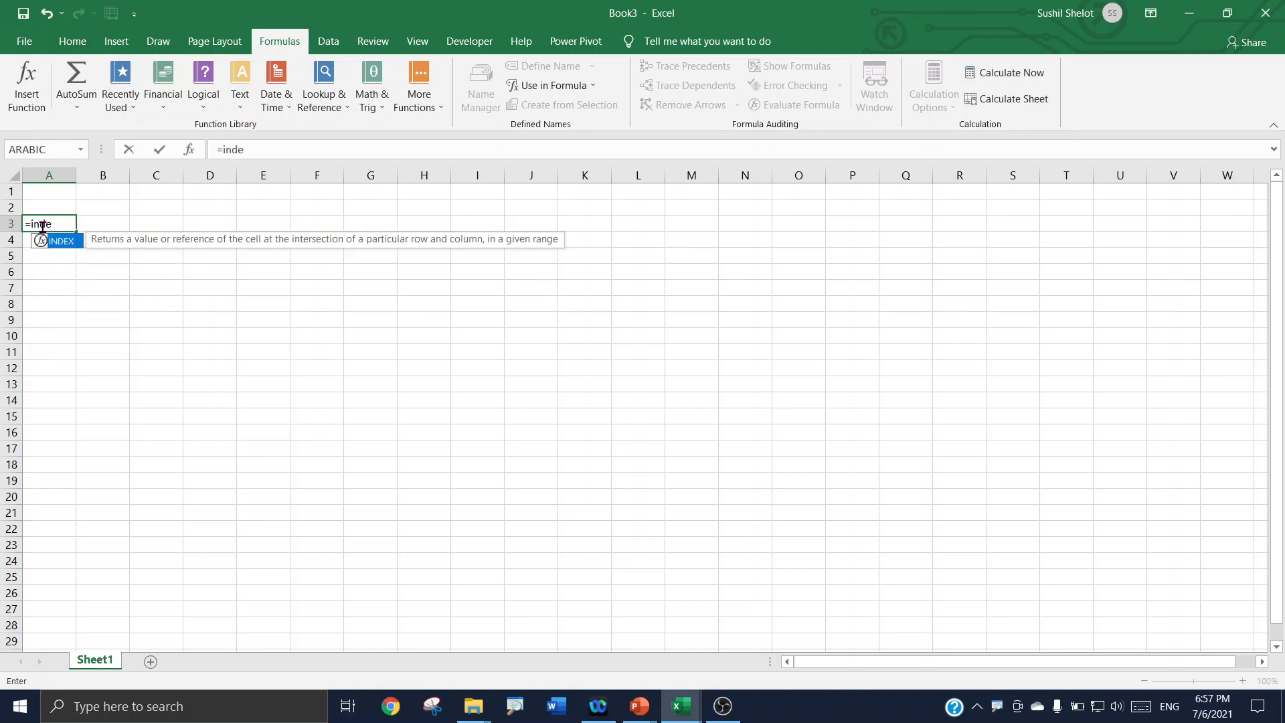
pyautogui.doubleClick(59, 242)
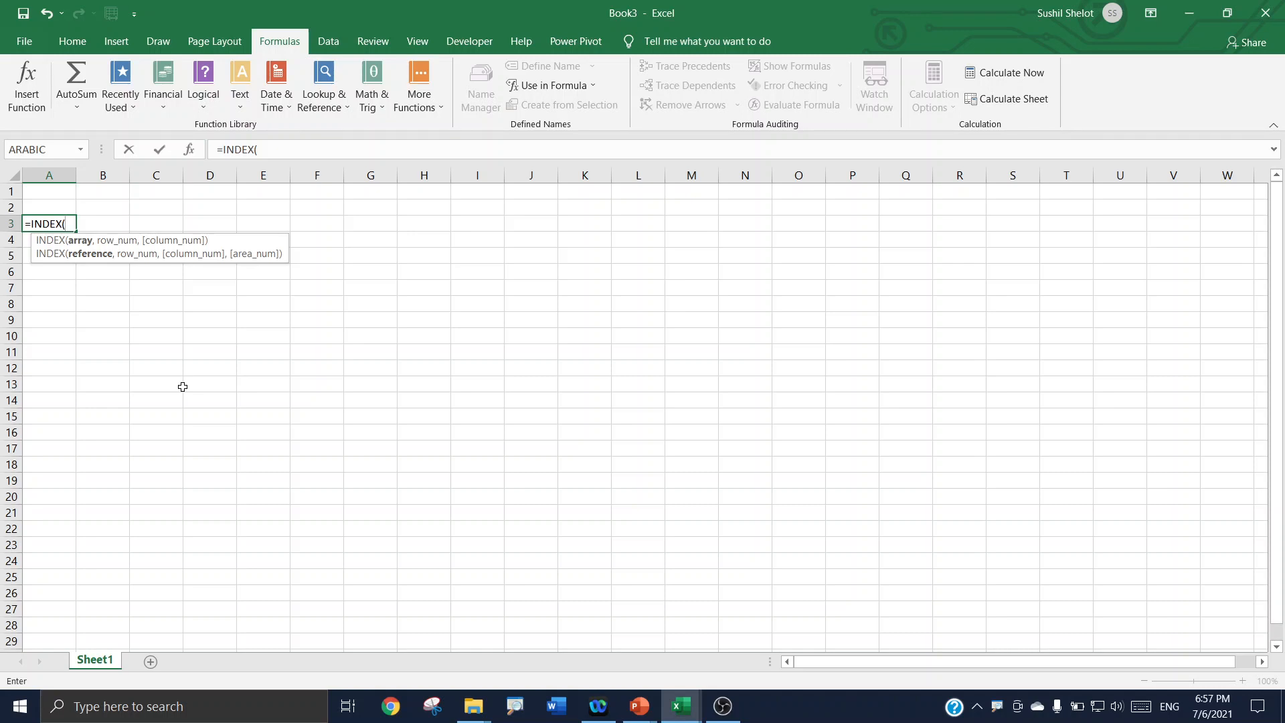
pyautogui.write('BOM')
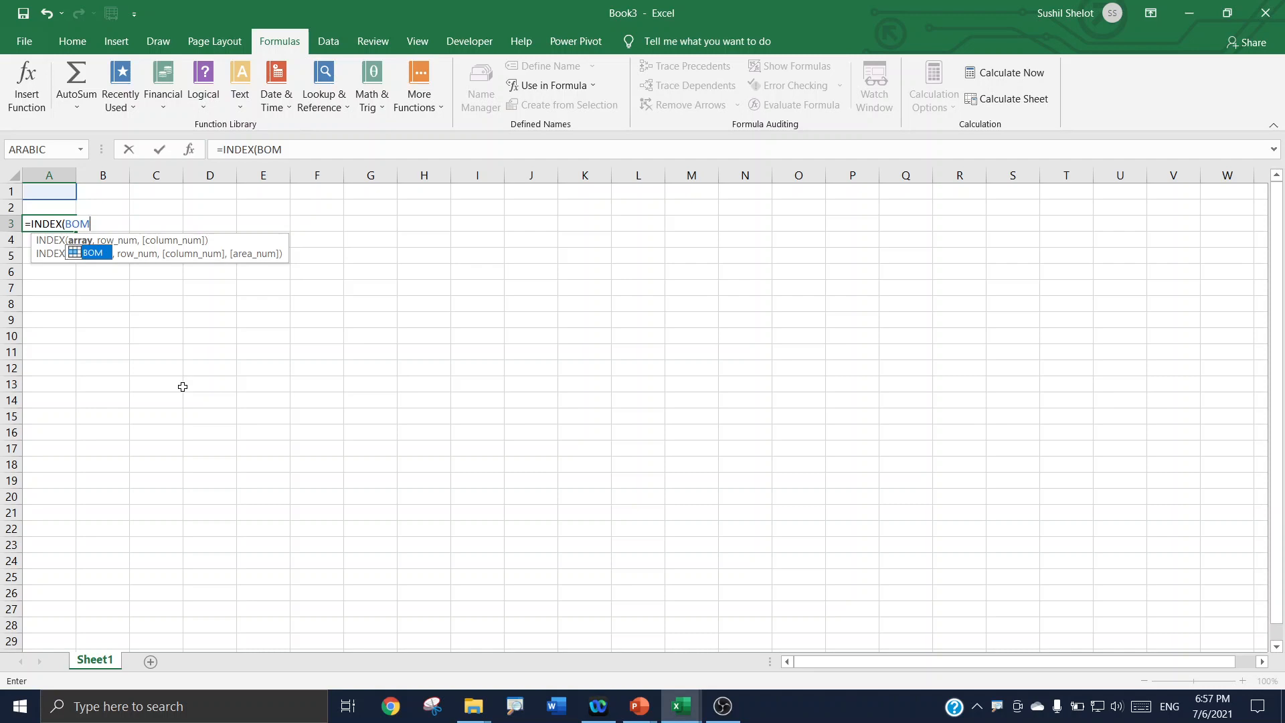
pyautogui.click(94, 258)
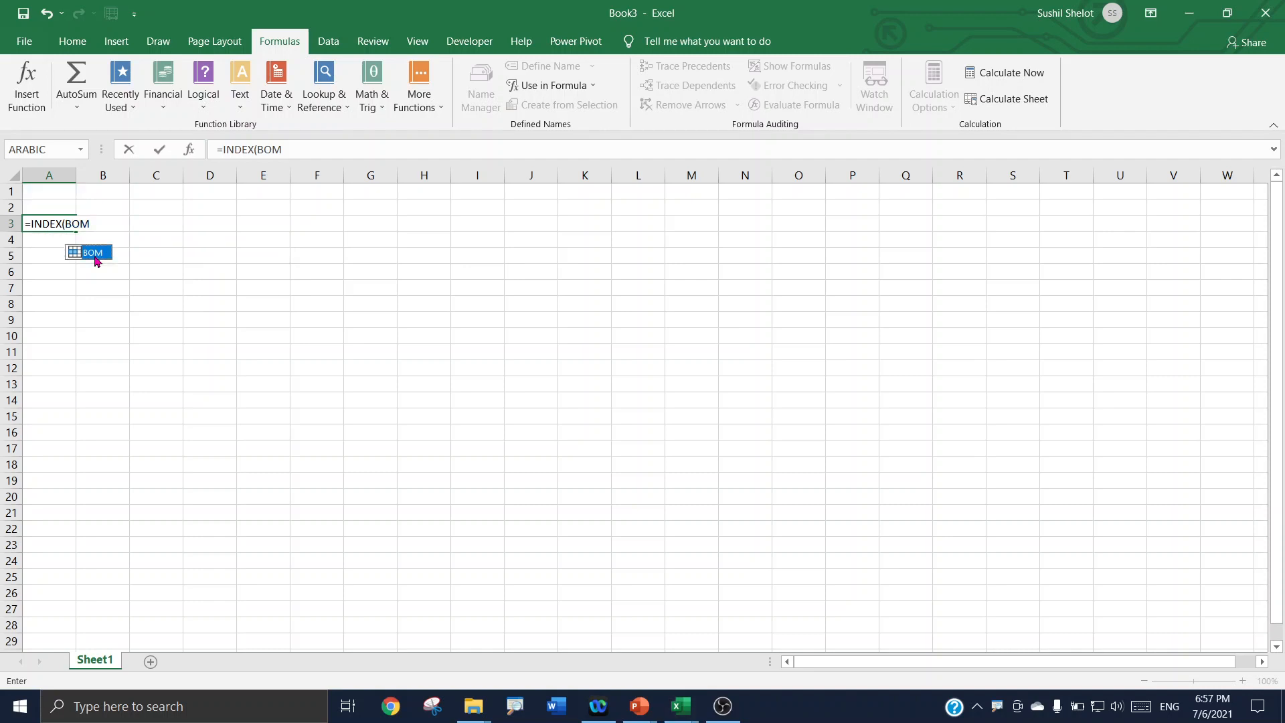
pyautogui.doubleClick(97, 253)
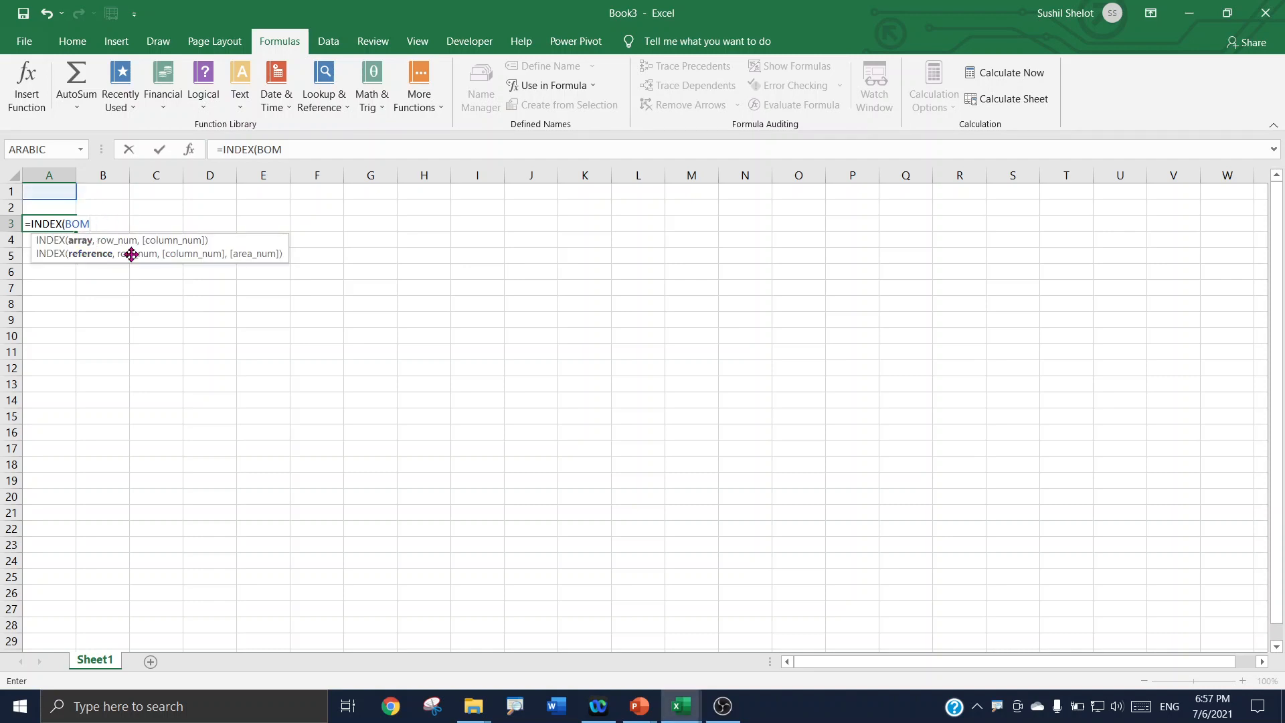
pyautogui.write(',')
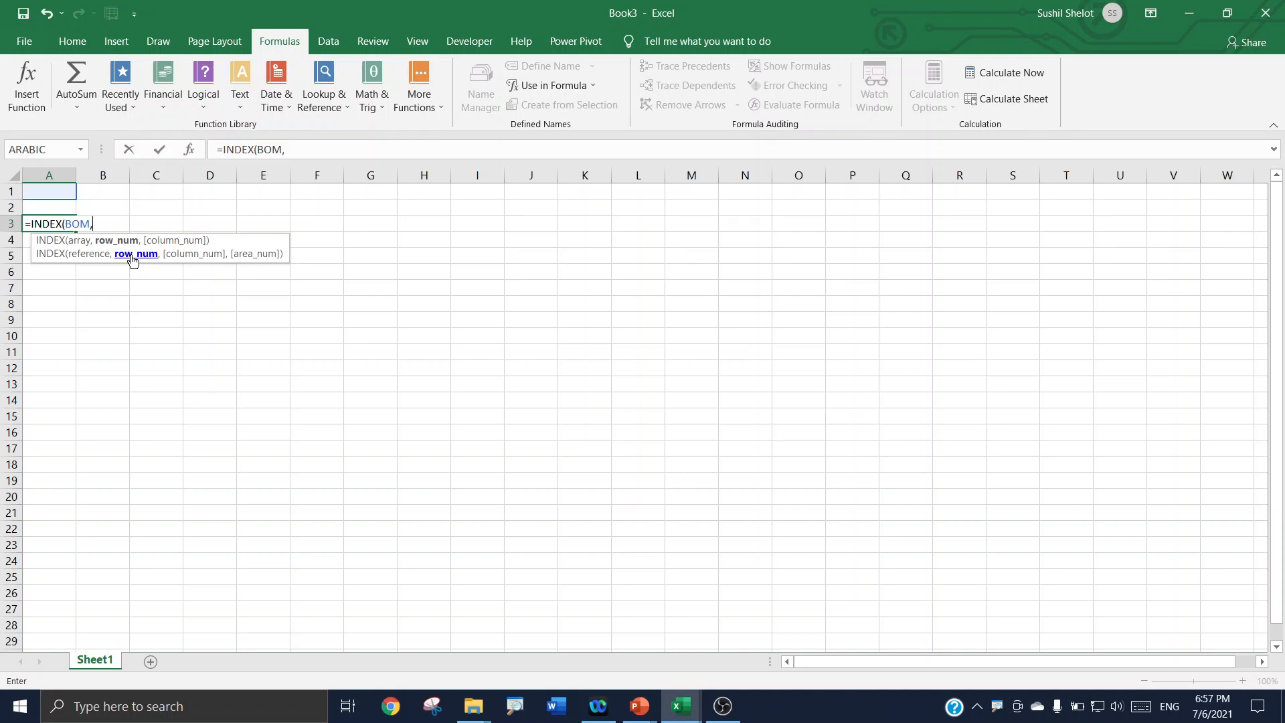
pyautogui.write('row')
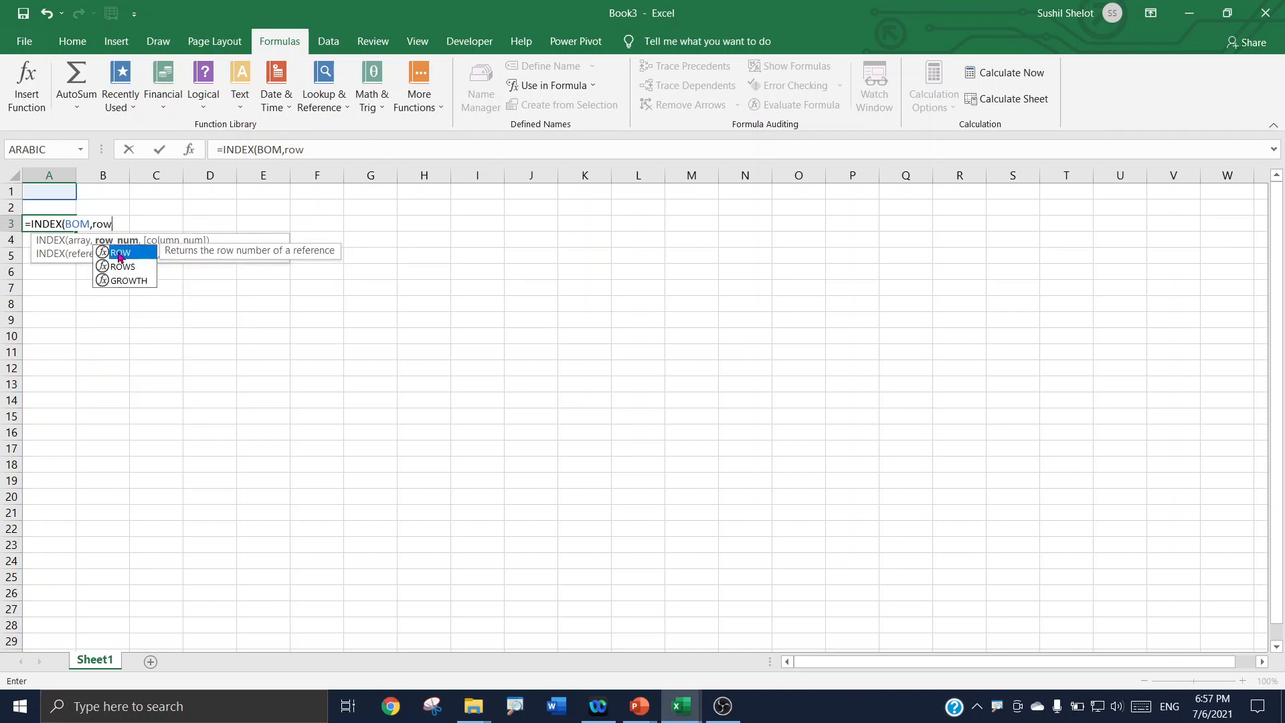
pyautogui.doubleClick(119, 252)
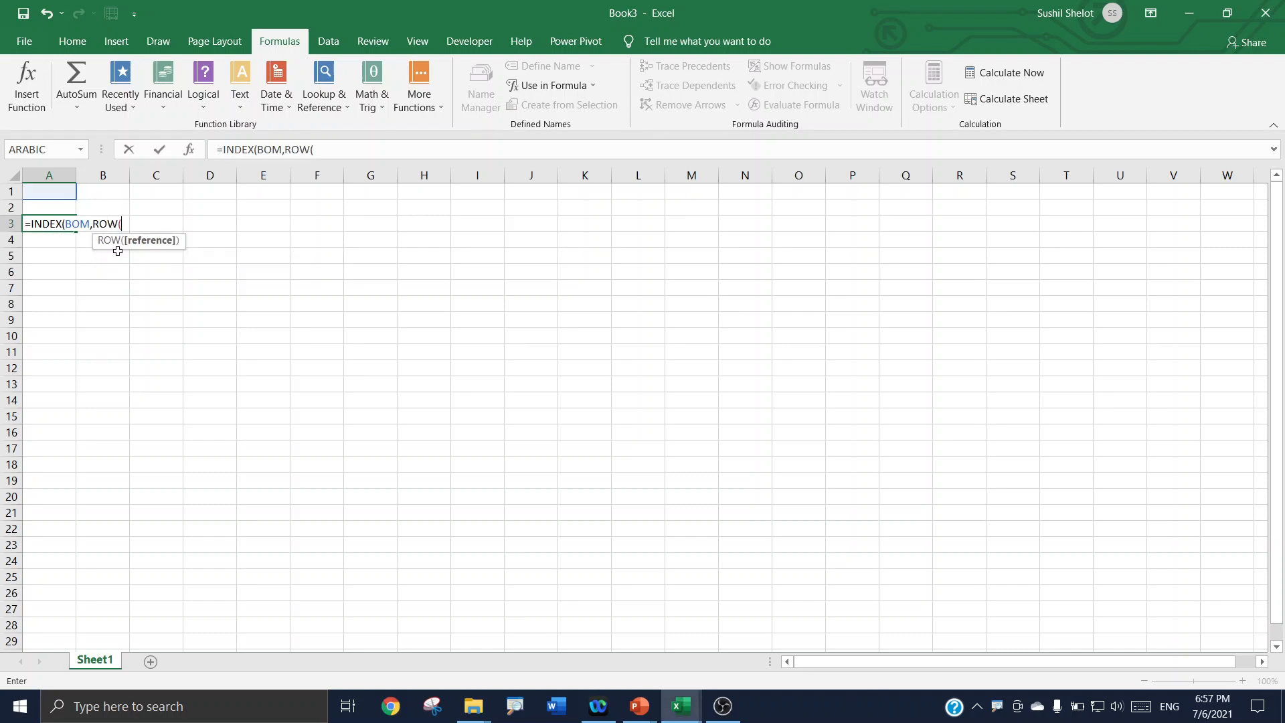
pyautogui.click(43, 193)
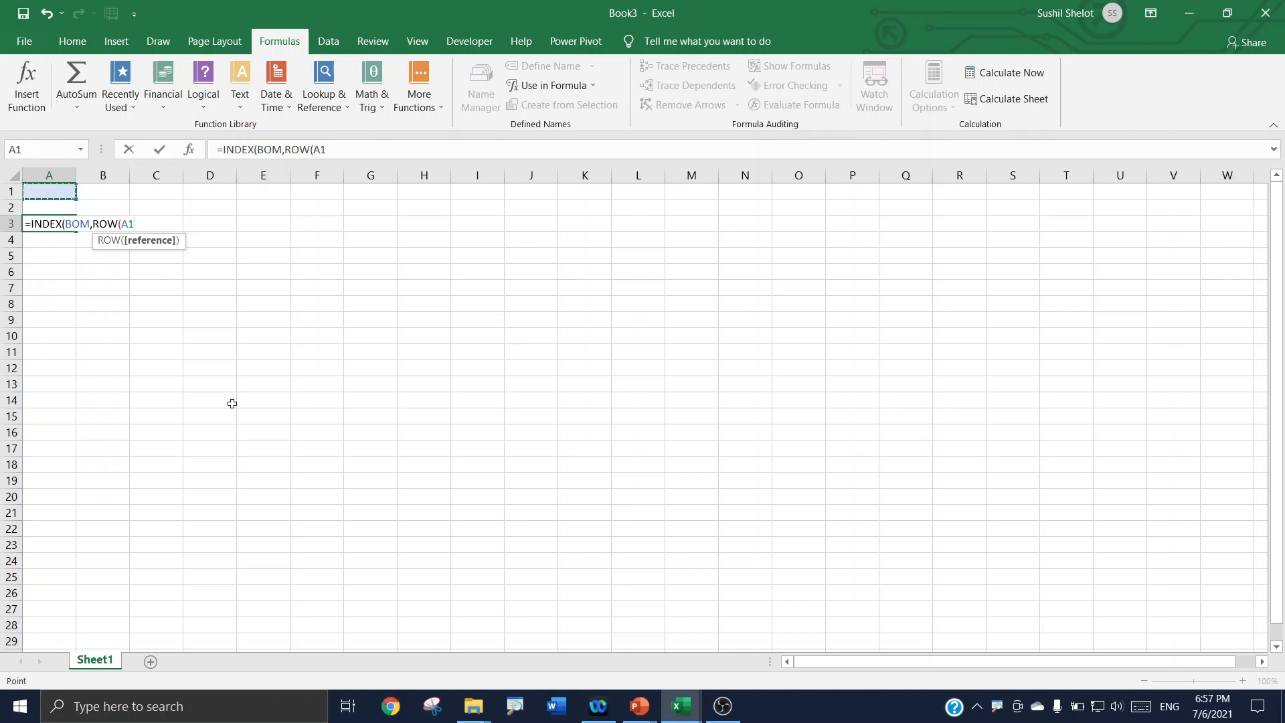
pyautogui.write('))')
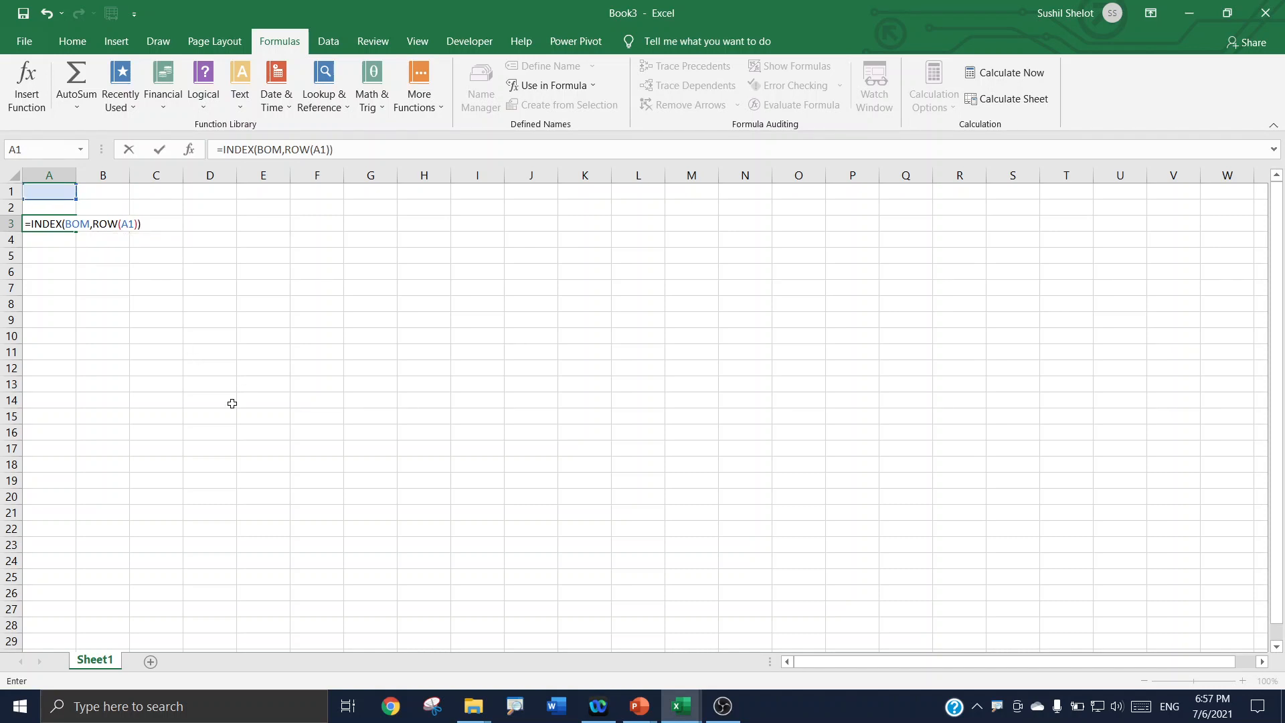
pyautogui.press('Return')
# Step: Fill the INDEX formula from A3 down column A through row 256
pyautogui.click(64, 224)
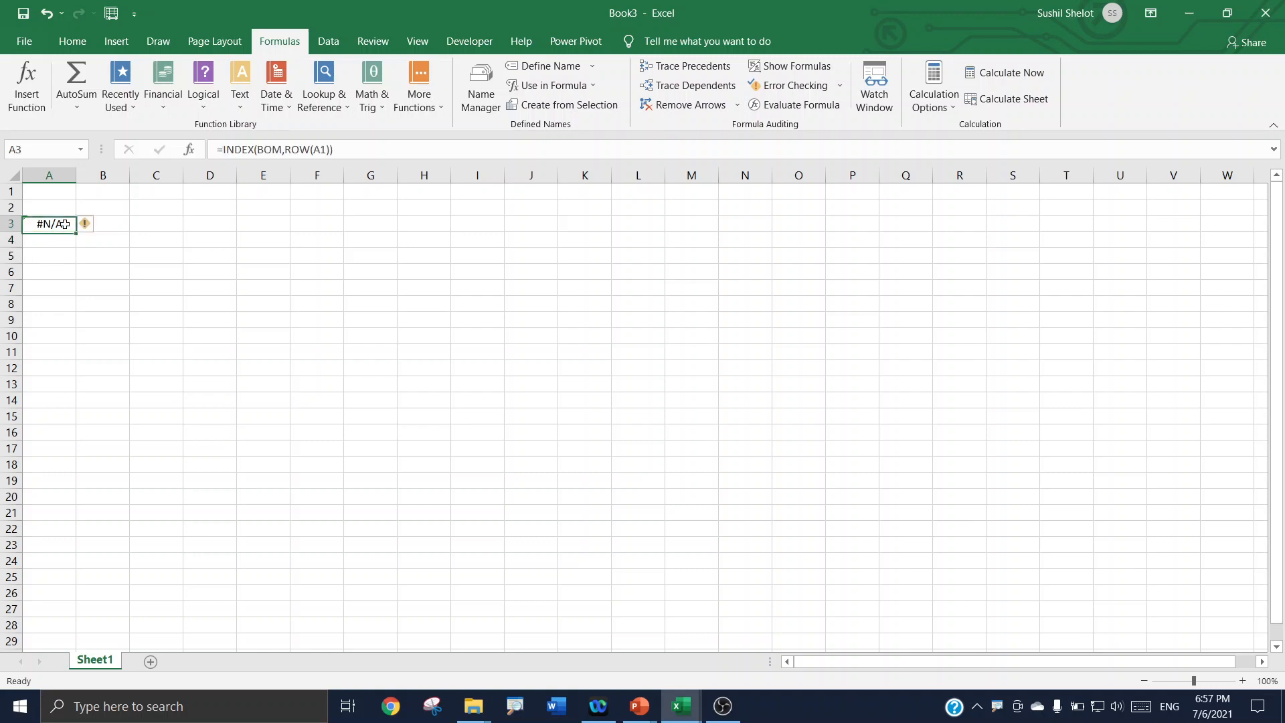
pyautogui.moveTo(76, 233); pyautogui.dragTo(58, 716)
pyautogui.scroll(-20, 261, 458)
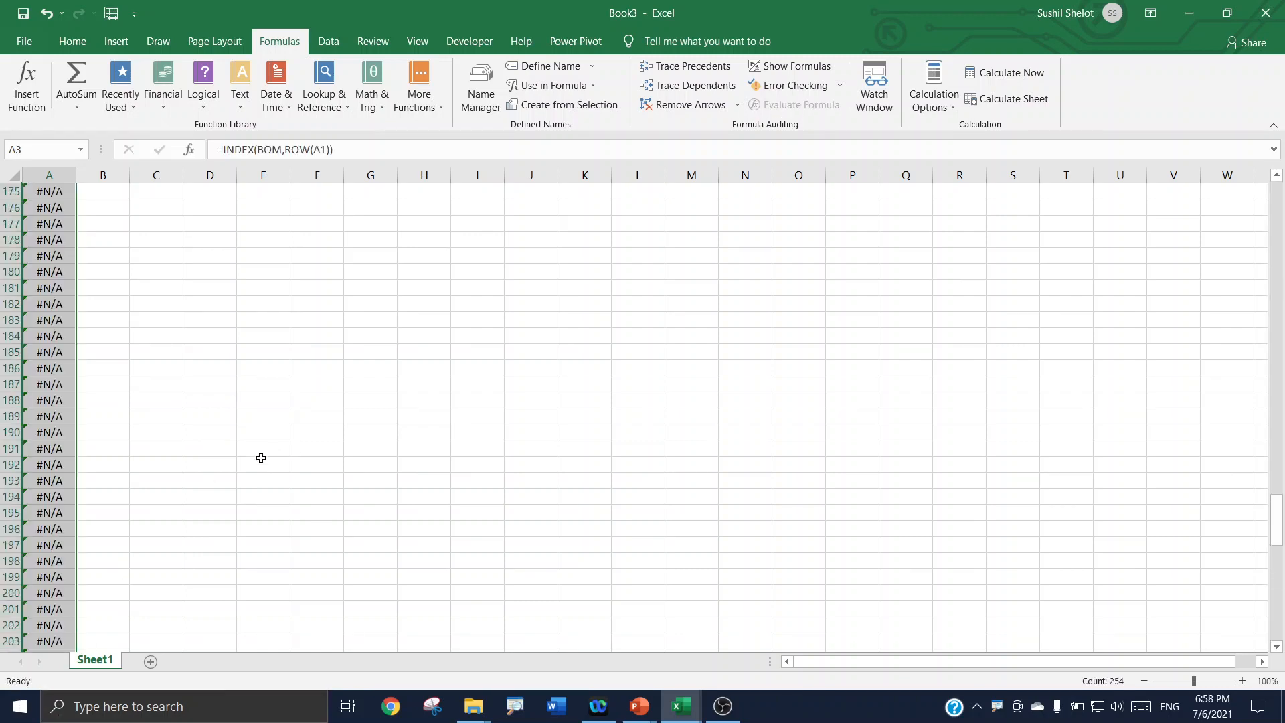
pyautogui.scroll(7, 261, 458)
pyautogui.moveTo(1275, 473); pyautogui.dragTo(1276, 192)
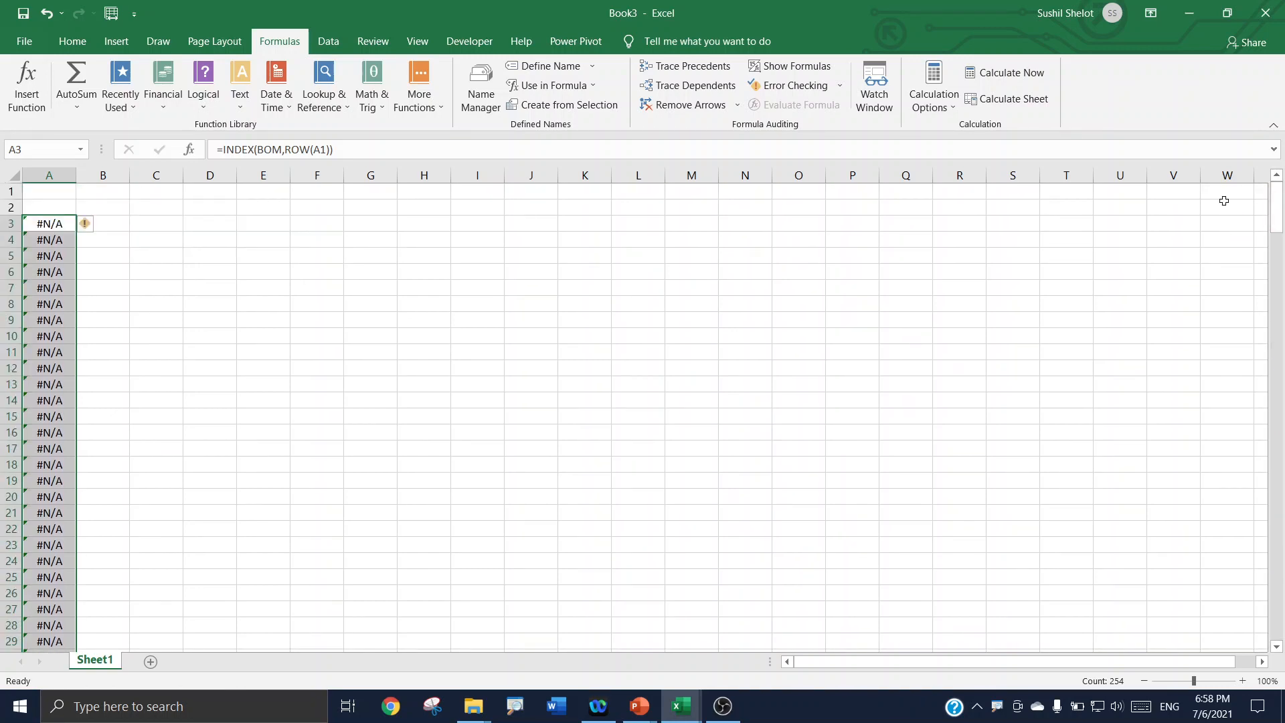
# Step: Select cell A1, then switch to File Explorer and copy the path of the Engine folder on the DATA (D:) drive
pyautogui.click(62, 191)
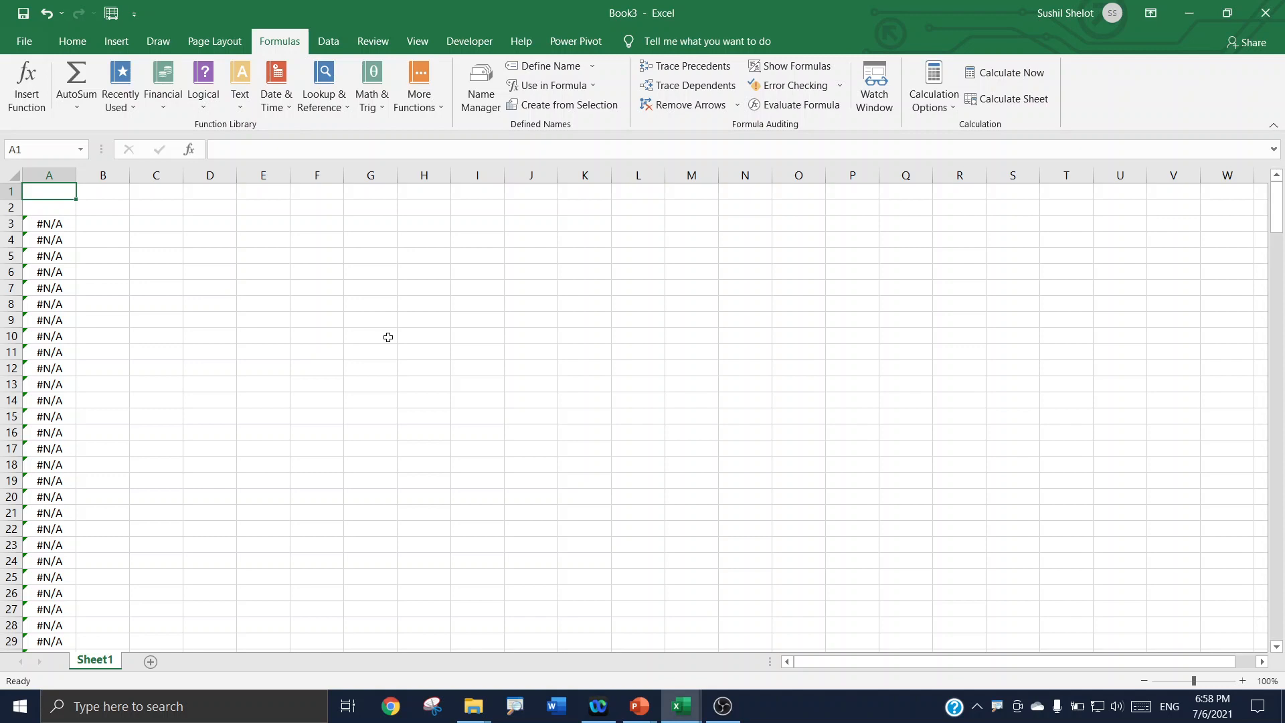
pyautogui.click(484, 716)
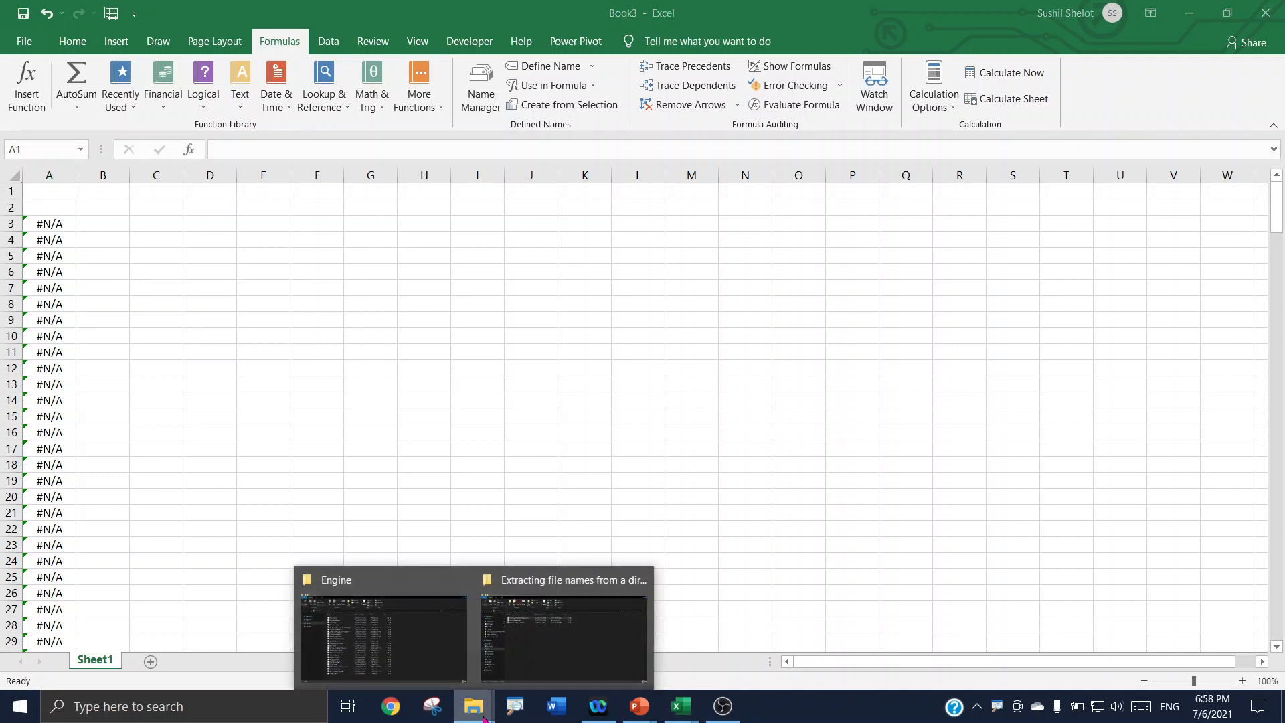
pyautogui.click(570, 673)
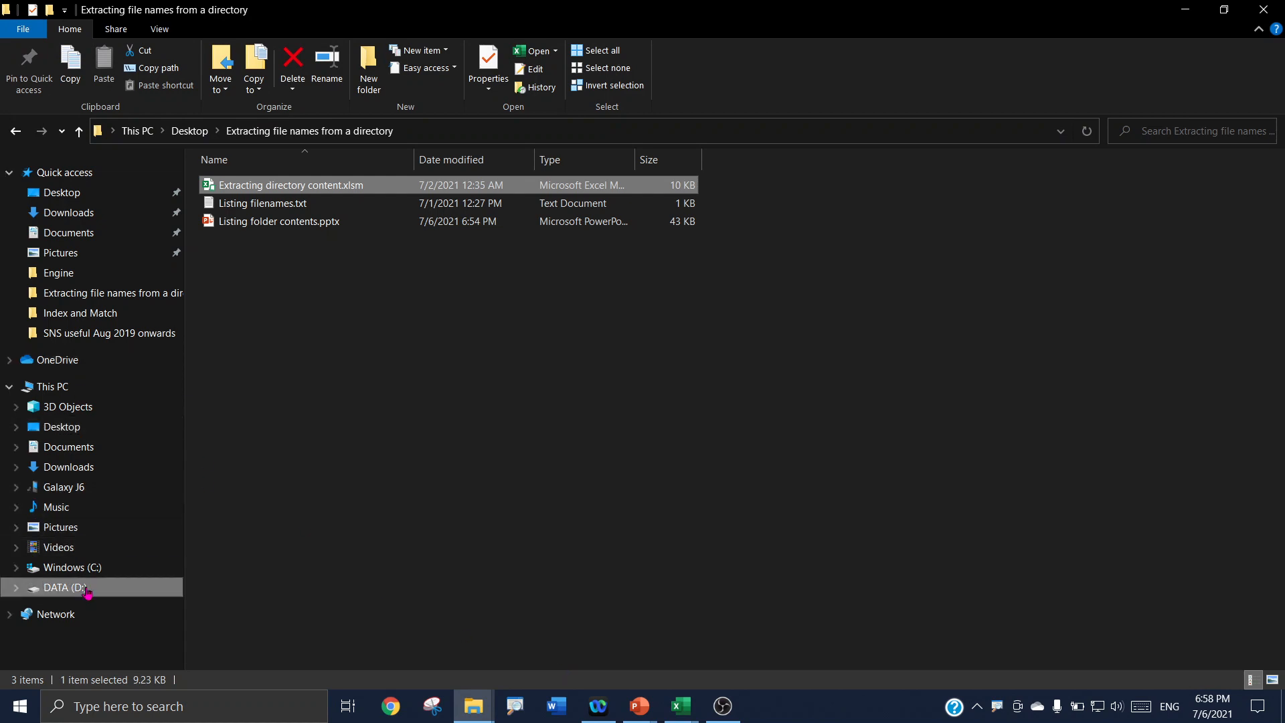
pyautogui.click(86, 588)
pyautogui.click(252, 222)
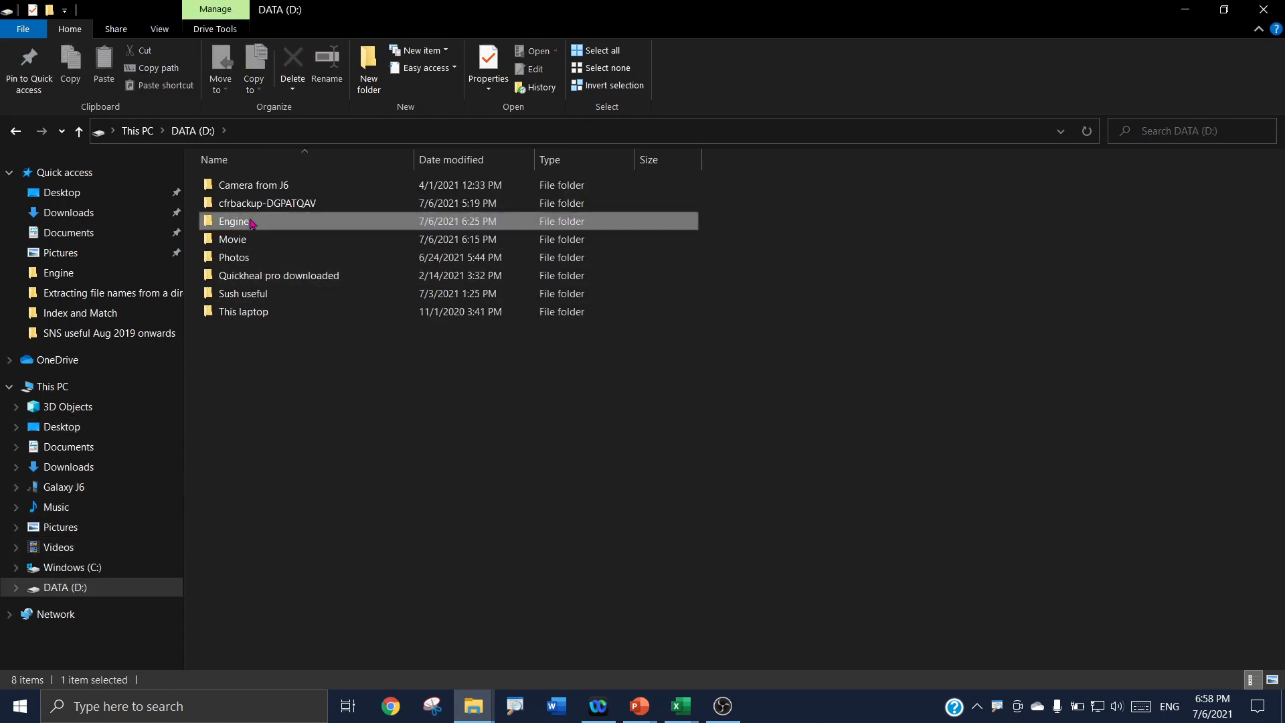
pyautogui.doubleClick(252, 223)
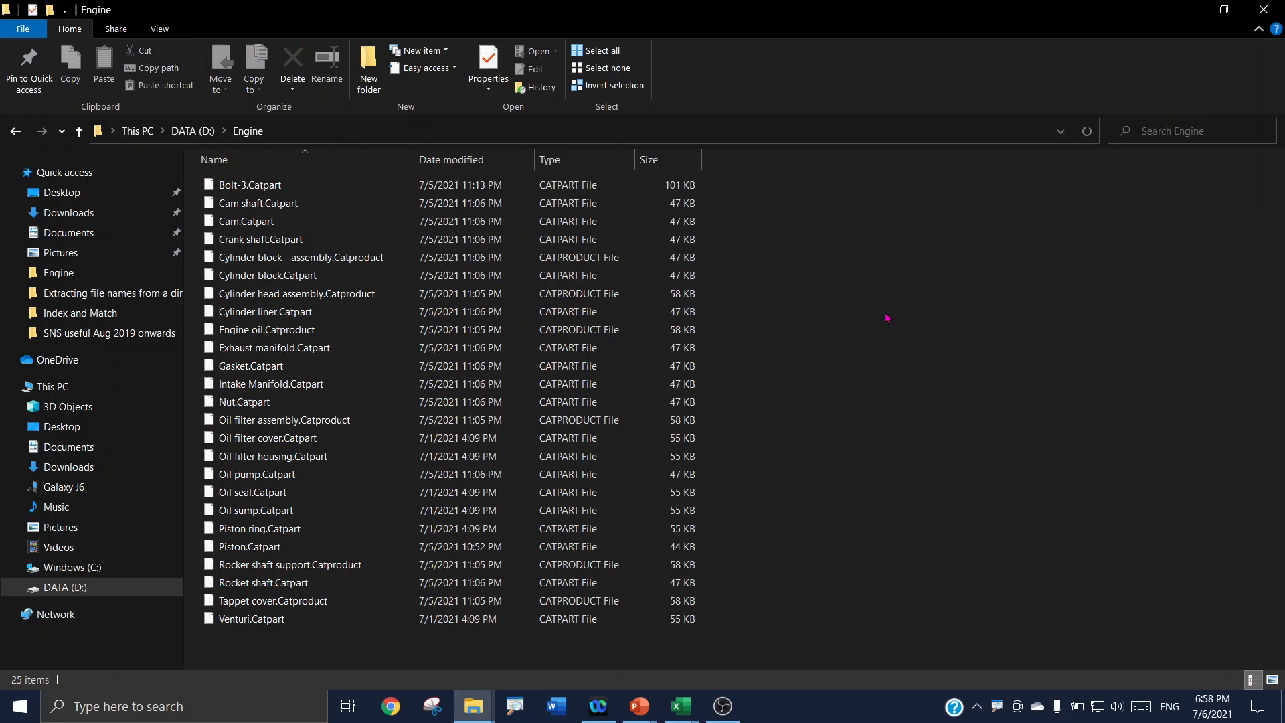
pyautogui.click(407, 133)
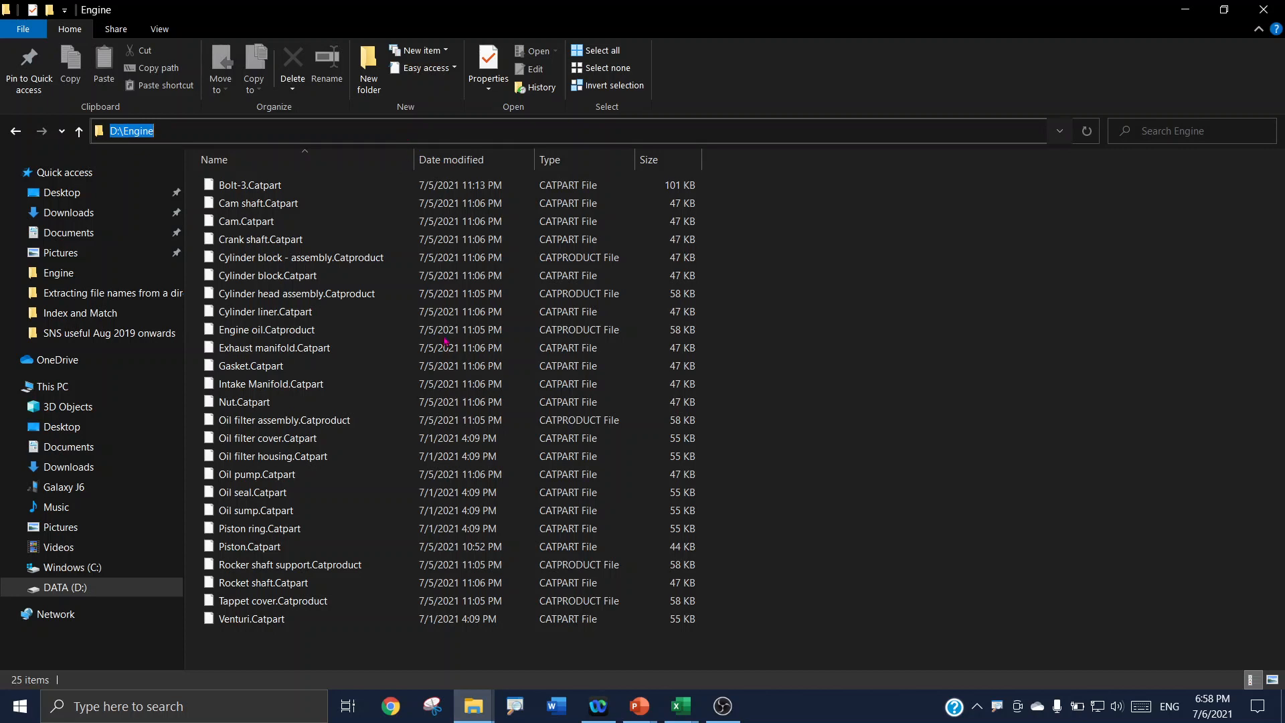
# Step: Switch to the Book3 workbook in Excel and paste the copied folder path into cell A1
pyautogui.click(696, 716)
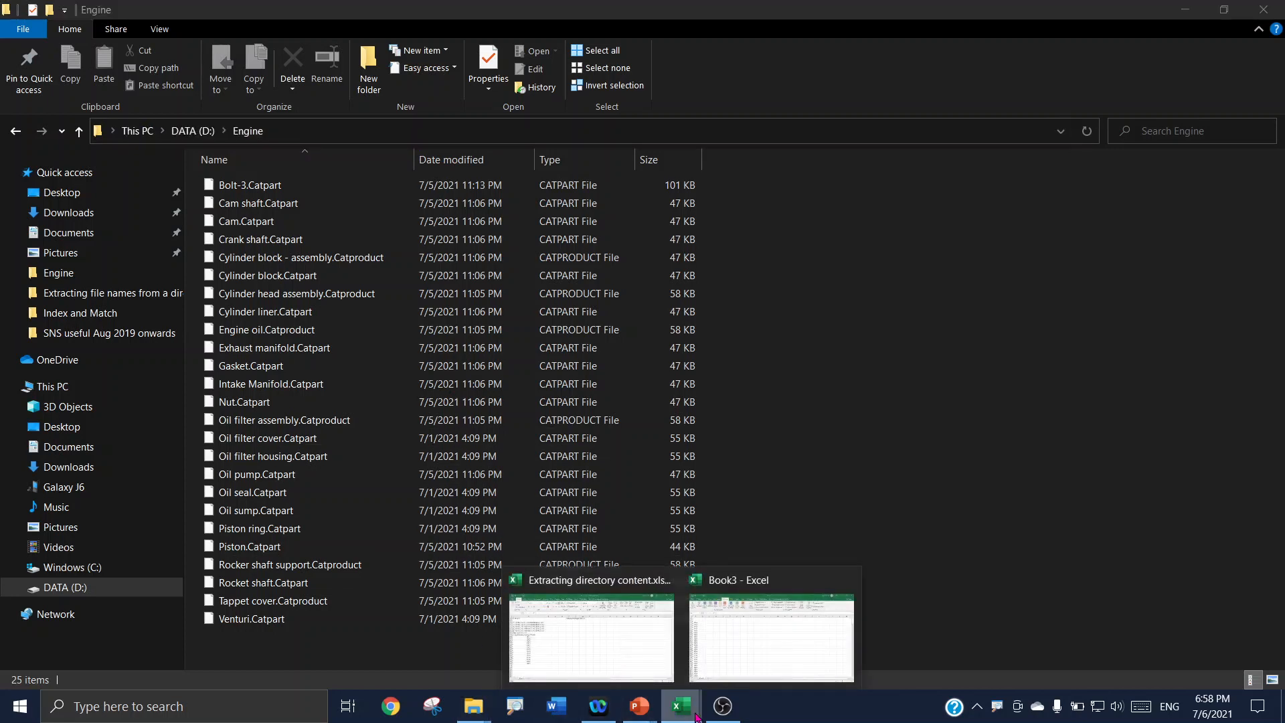
pyautogui.click(734, 674)
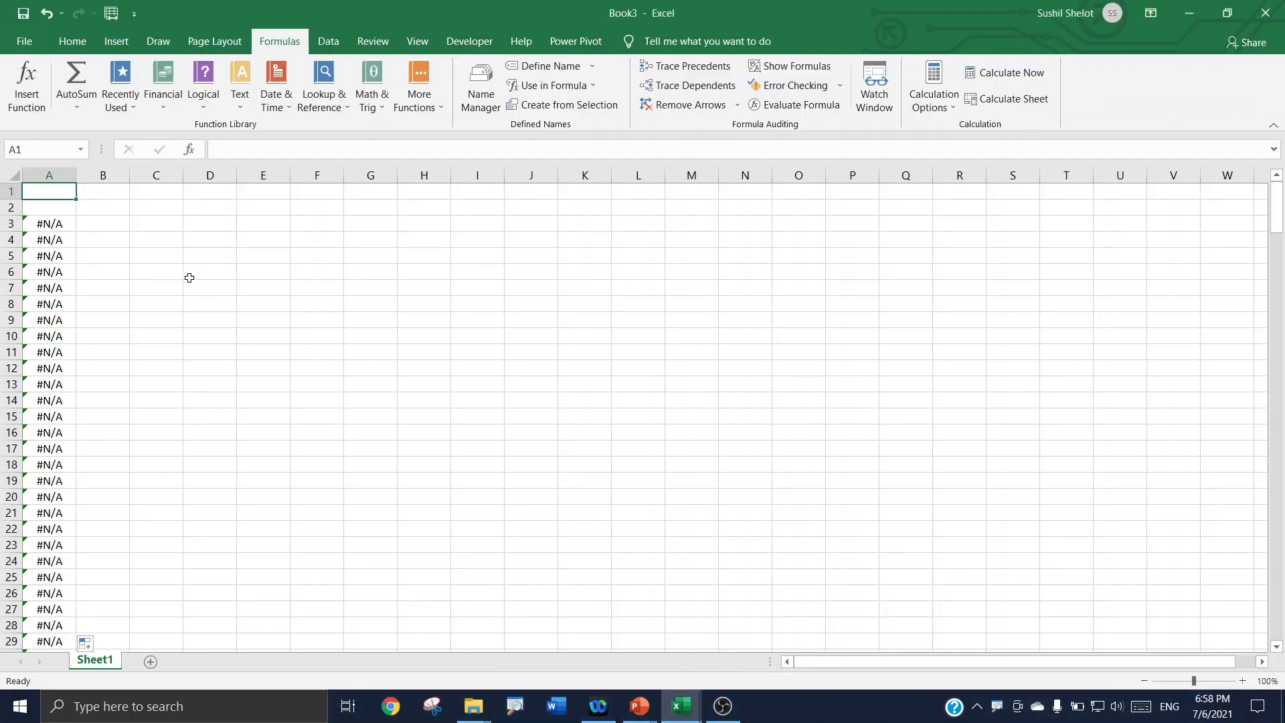
pyautogui.hotkey('ctrl', 'v')
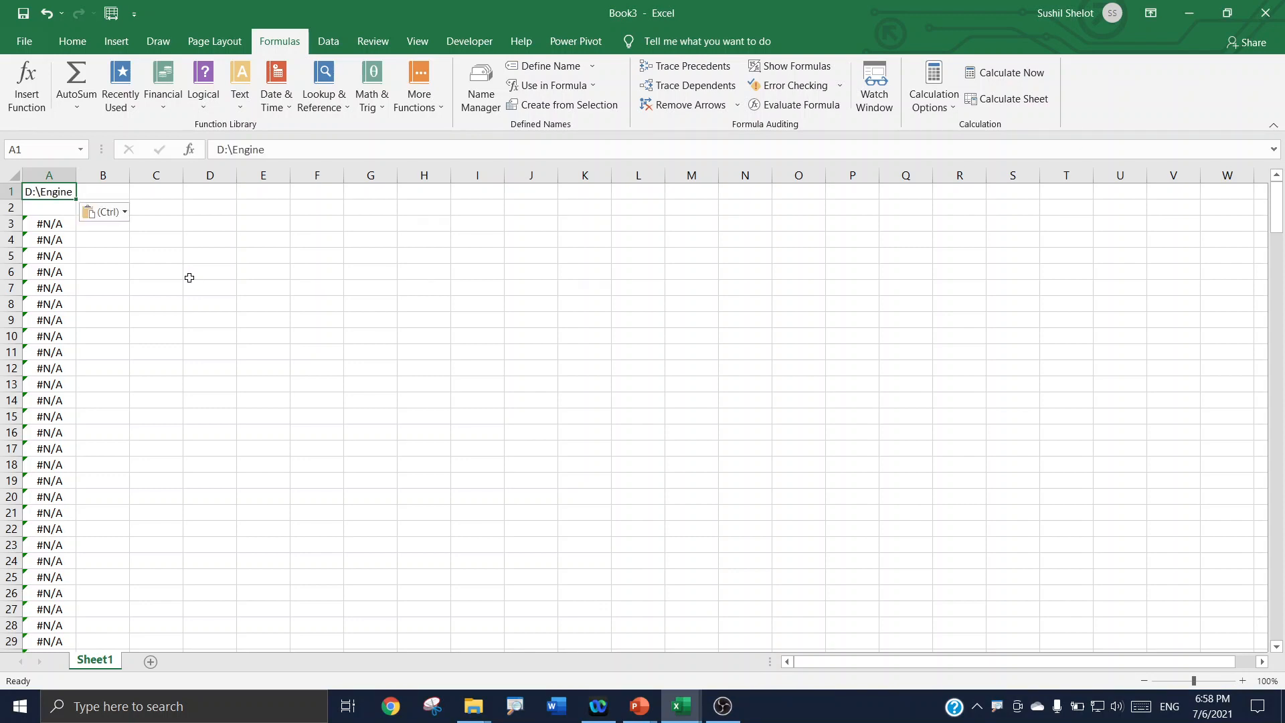
# Step: Extend the folder path in cell A1 to D:\Engine\*.Catpr* so only the Catproduct files are listed
pyautogui.click(279, 149)
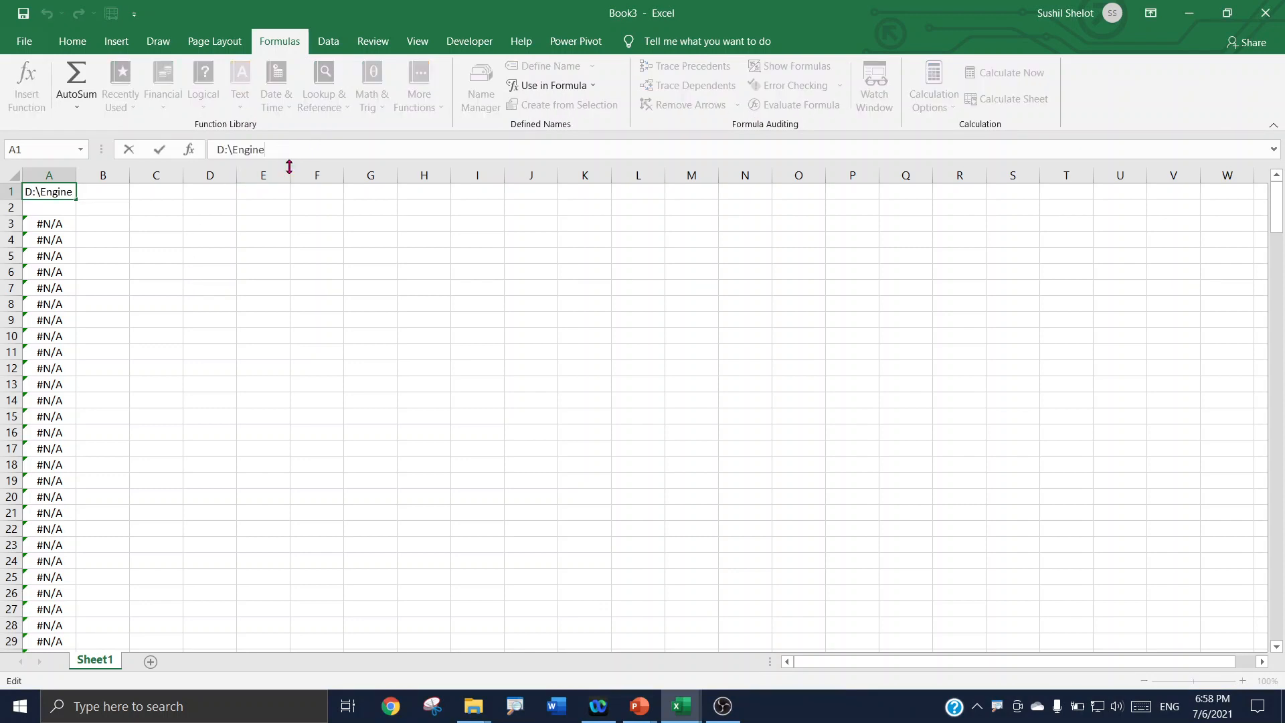
pyautogui.write('\\*')
pyautogui.write('.CAT')
pyautogui.press('BackSpace')
pyautogui.press('BackSpace')
pyautogui.write('atpr*')
pyautogui.press('Return')
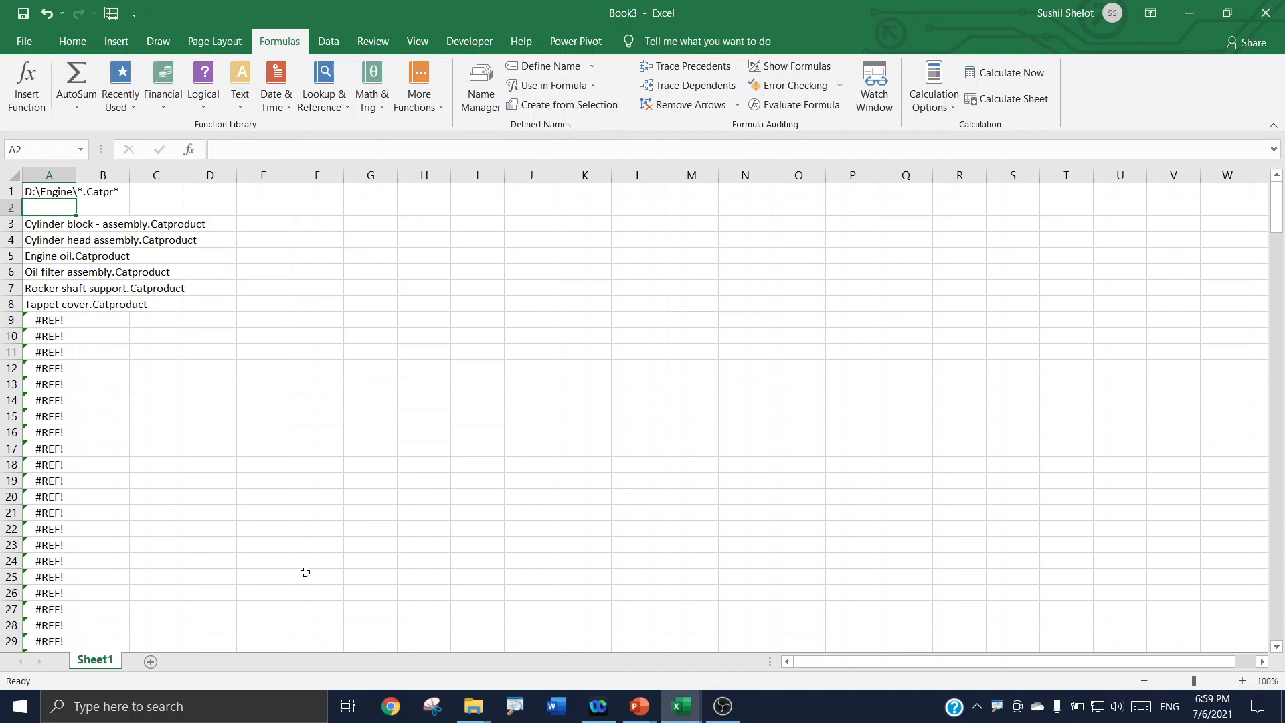
# Step: Switch to File Explorer and select all the Catproduct files in the Engine folder for comparison with the Excel list
pyautogui.click(473, 706)
pyautogui.click(611, 661)
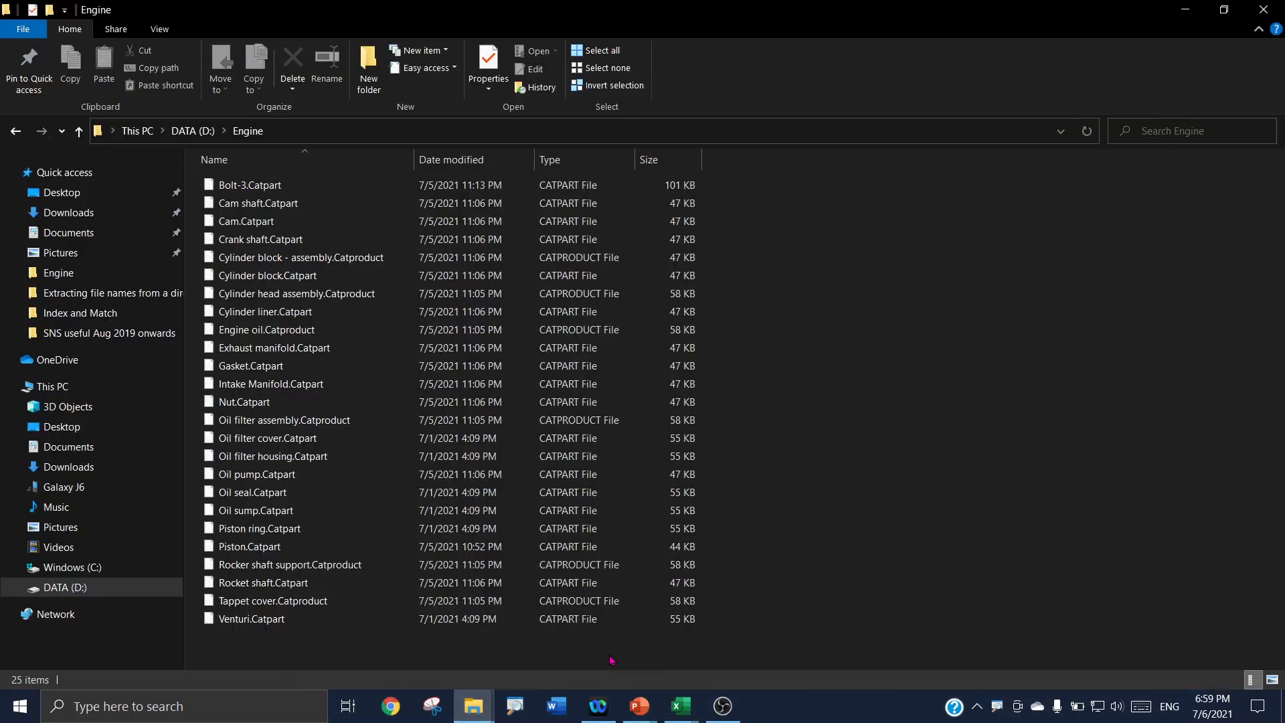
pyautogui.click(380, 259)
pyautogui.keyDown('ctrl'); pyautogui.click(360, 298); pyautogui.keyUp('ctrl')
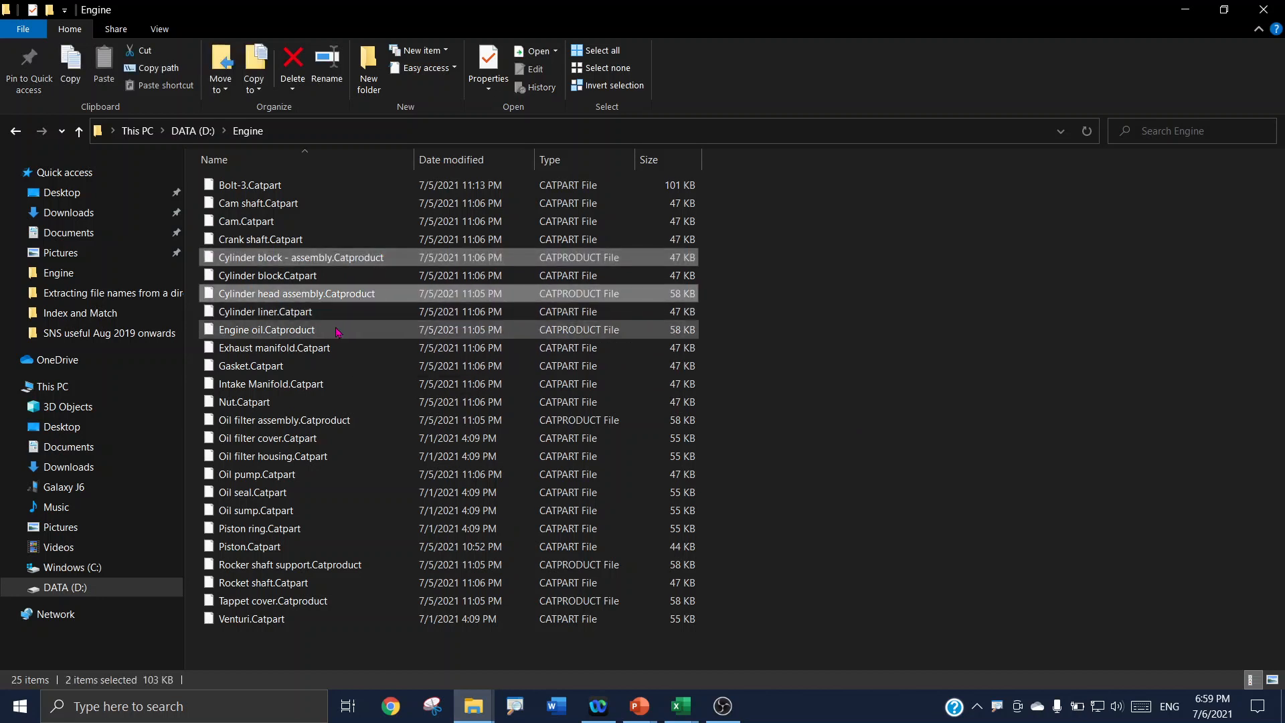
pyautogui.keyDown('ctrl'); pyautogui.click(361, 330); pyautogui.keyUp('ctrl')
pyautogui.keyDown('ctrl'); pyautogui.click(365, 422); pyautogui.keyUp('ctrl')
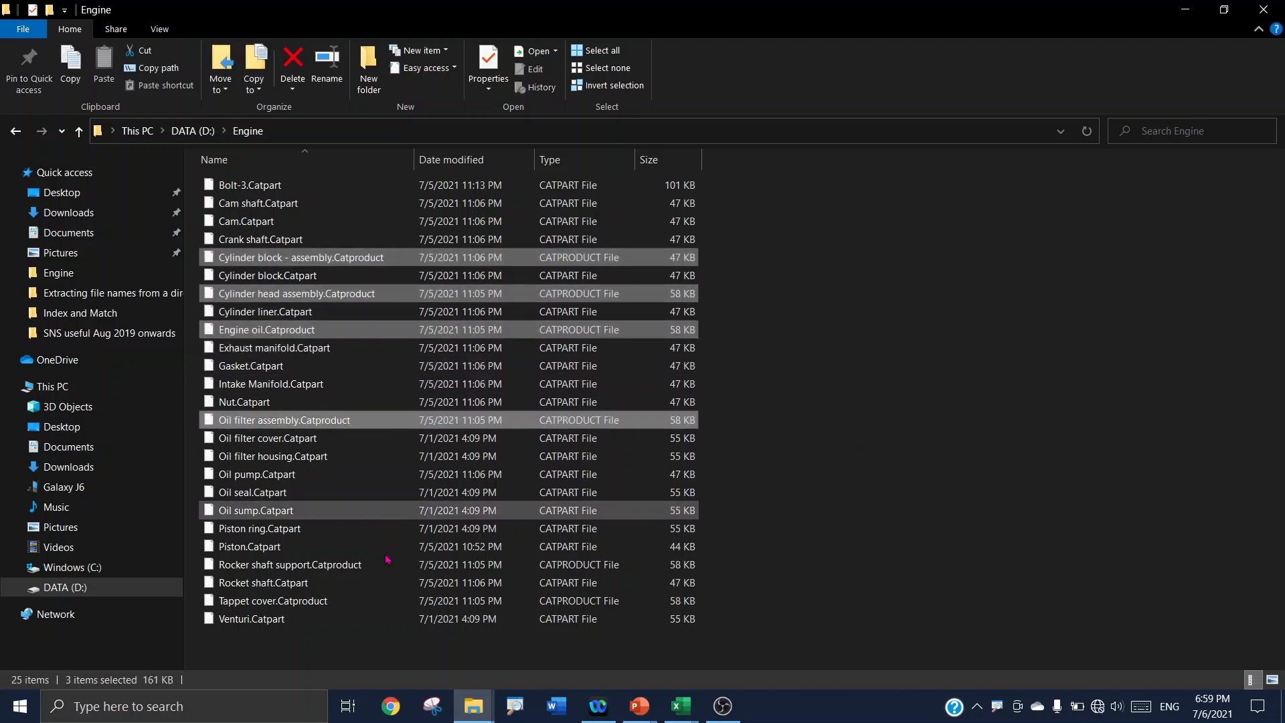
pyautogui.keyDown('ctrl'); pyautogui.click(375, 566); pyautogui.keyUp('ctrl')
pyautogui.keyDown('ctrl'); pyautogui.click(324, 602); pyautogui.keyUp('ctrl')
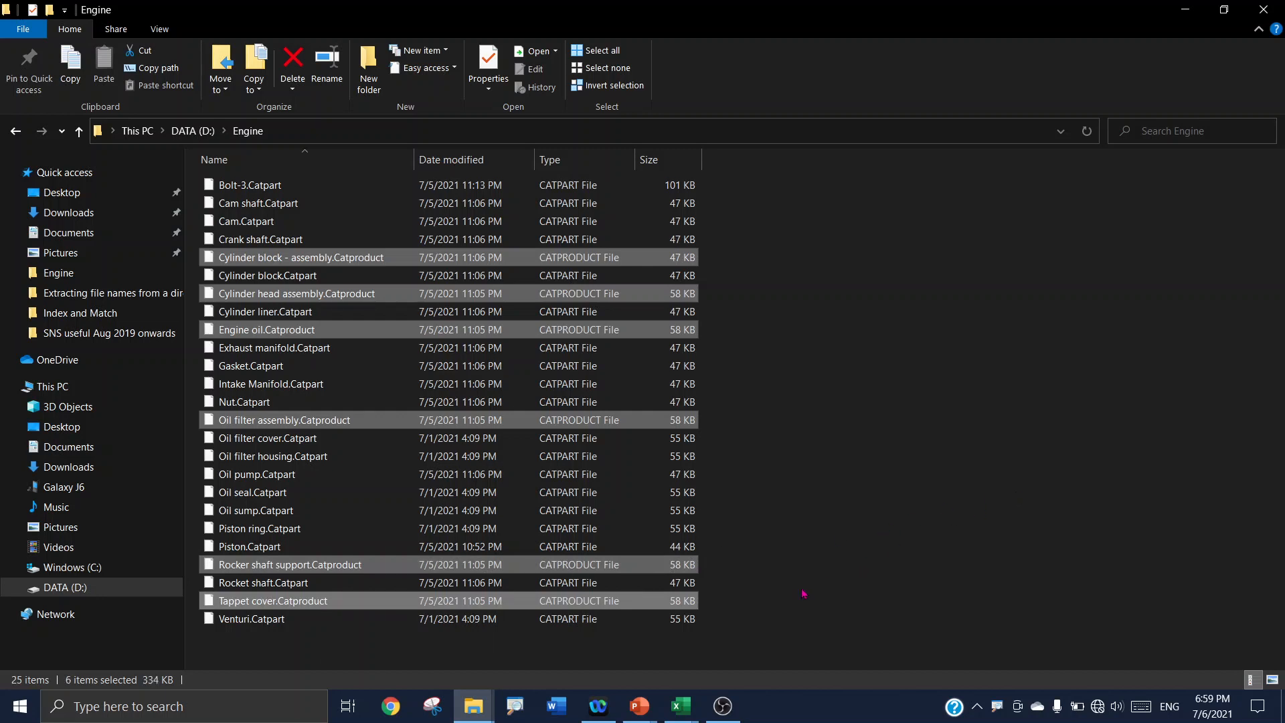
# Step: Switch back to Book3 in Excel and shorten the path filter in cell A1 to D:\Engine\*
pyautogui.moveTo(681, 704)
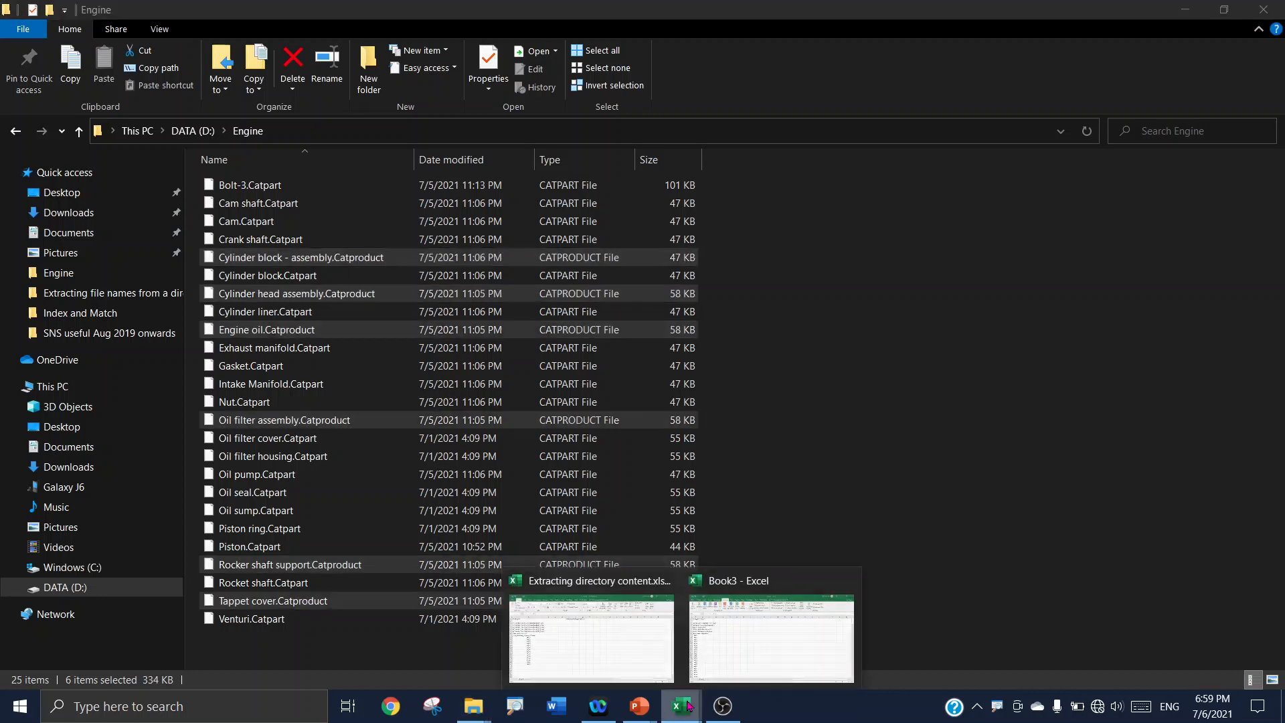
pyautogui.click(776, 671)
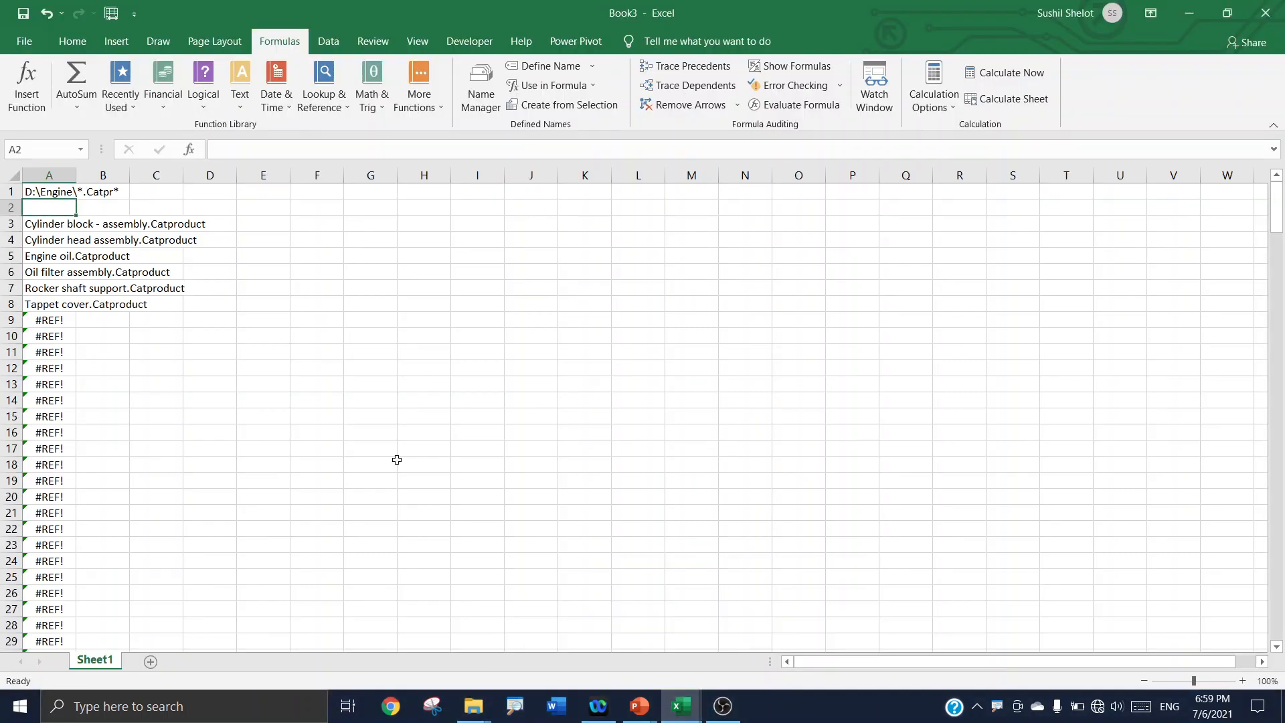
pyautogui.click(45, 191)
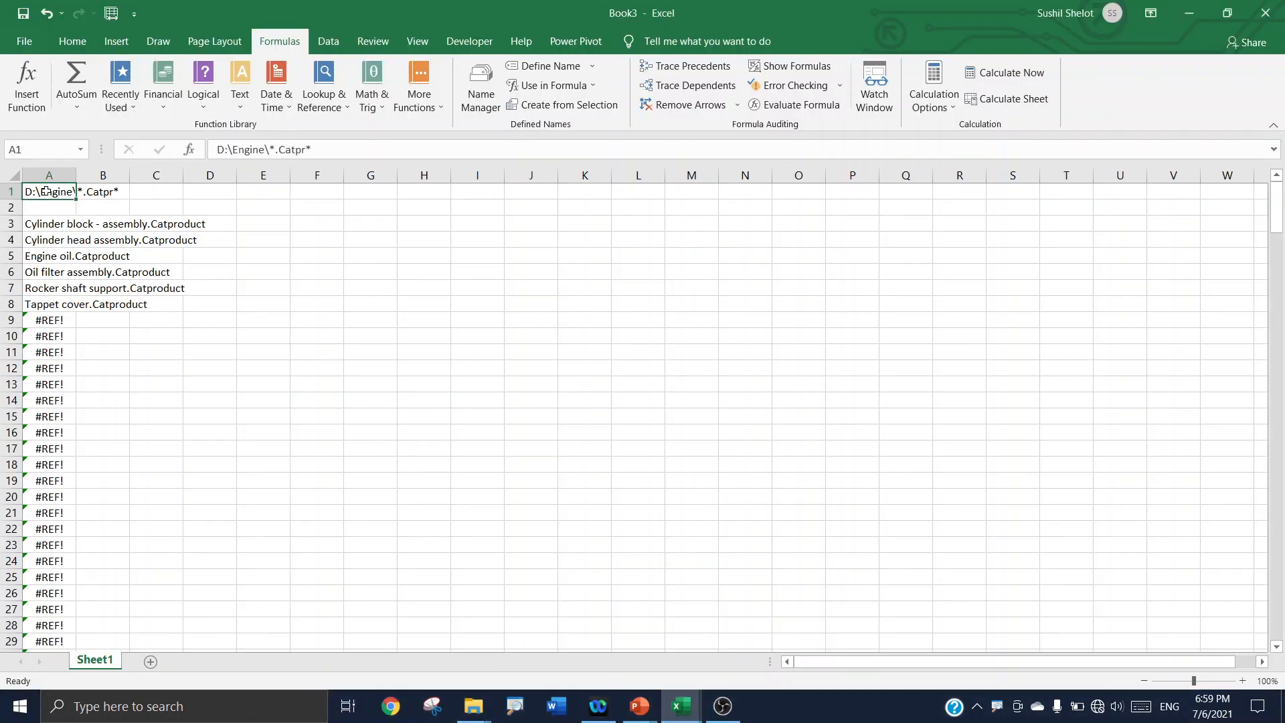
pyautogui.moveTo(324, 147); pyautogui.dragTo(278, 149)
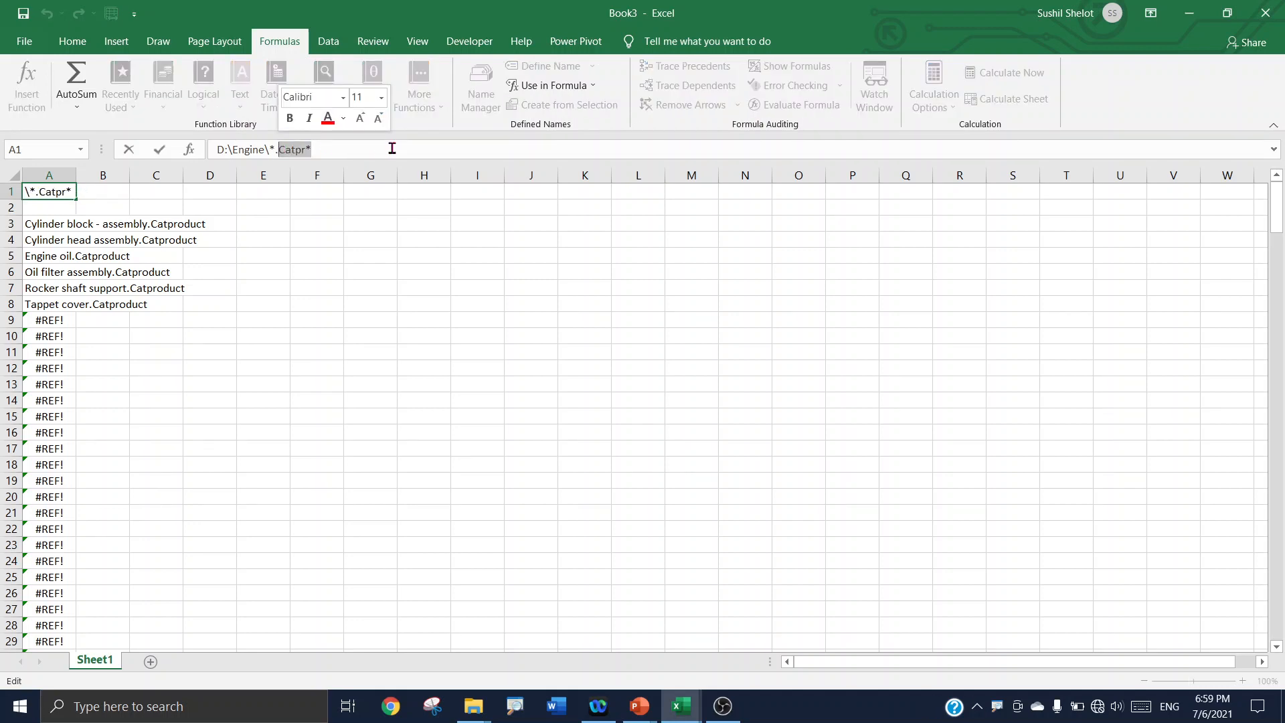
pyautogui.press('BackSpace')
pyautogui.press('BackSpace')
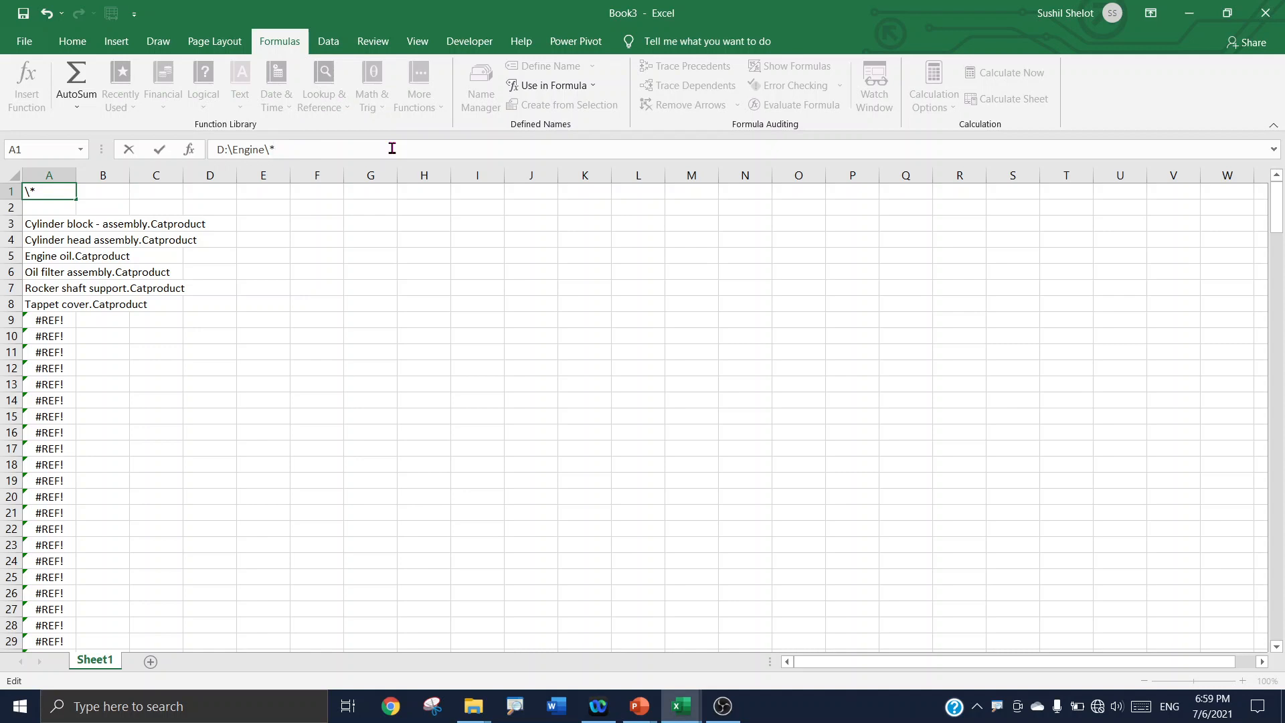
pyautogui.press('Return')
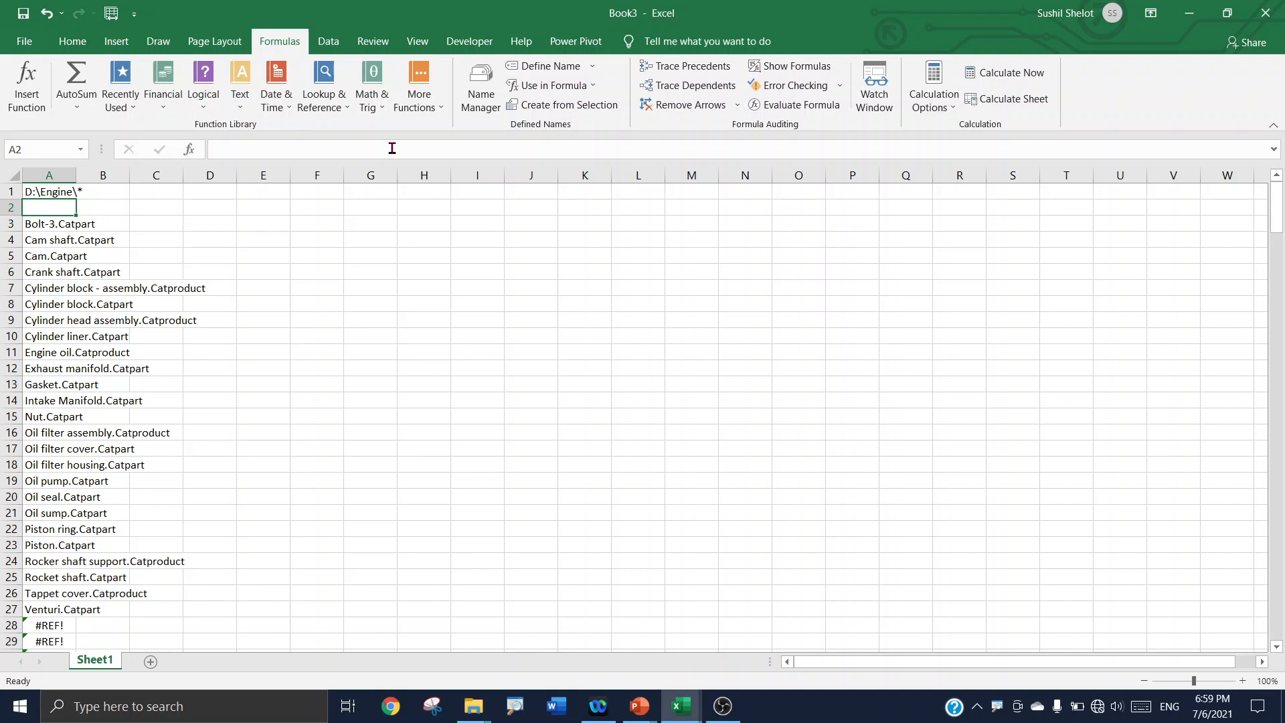
# Step: Select the listed file names in A3:B27, then select all files in the Engine folder in File Explorer to compare the counts
pyautogui.moveTo(83, 229); pyautogui.dragTo(71, 608)
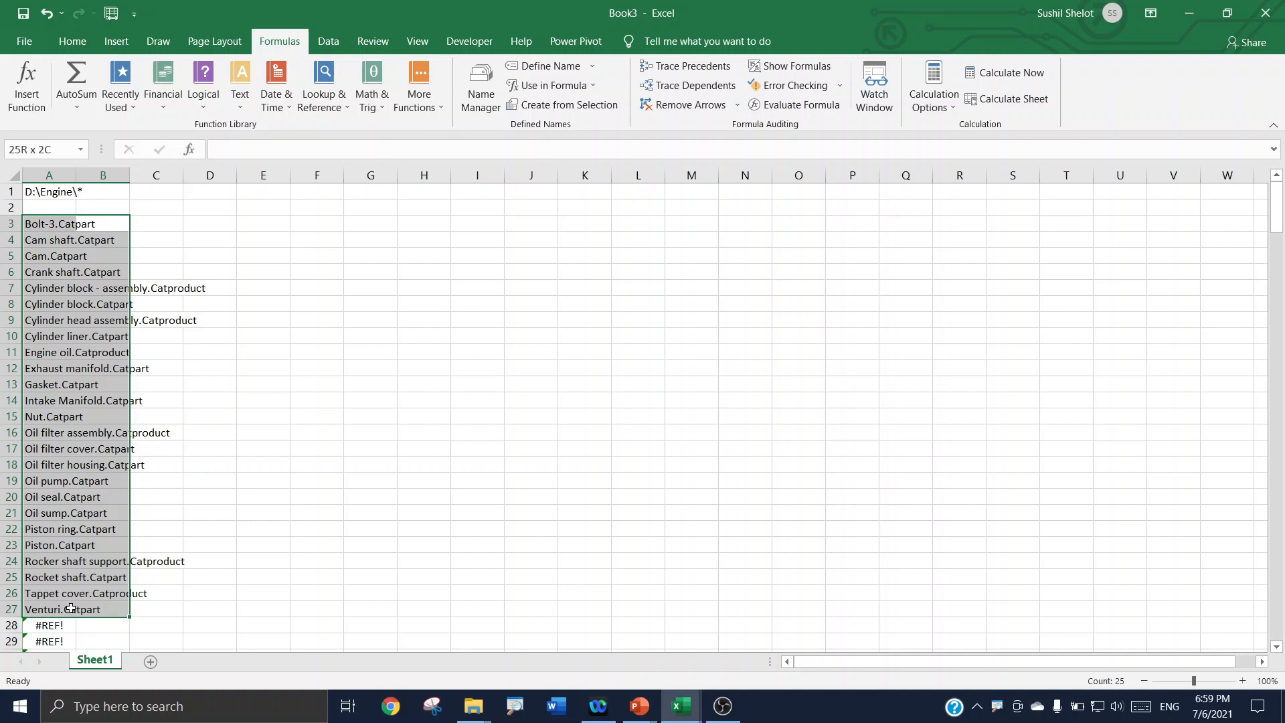
pyautogui.moveTo(71, 609); pyautogui.dragTo(71, 608)
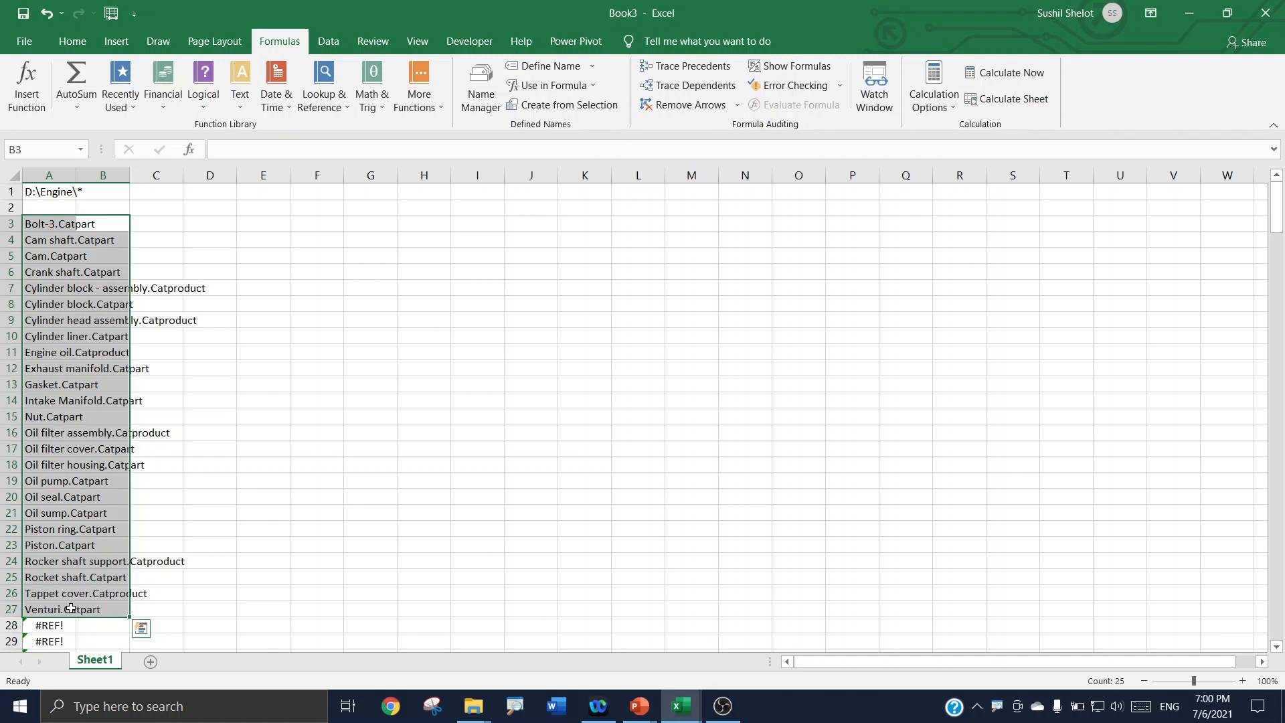
pyautogui.click(473, 706)
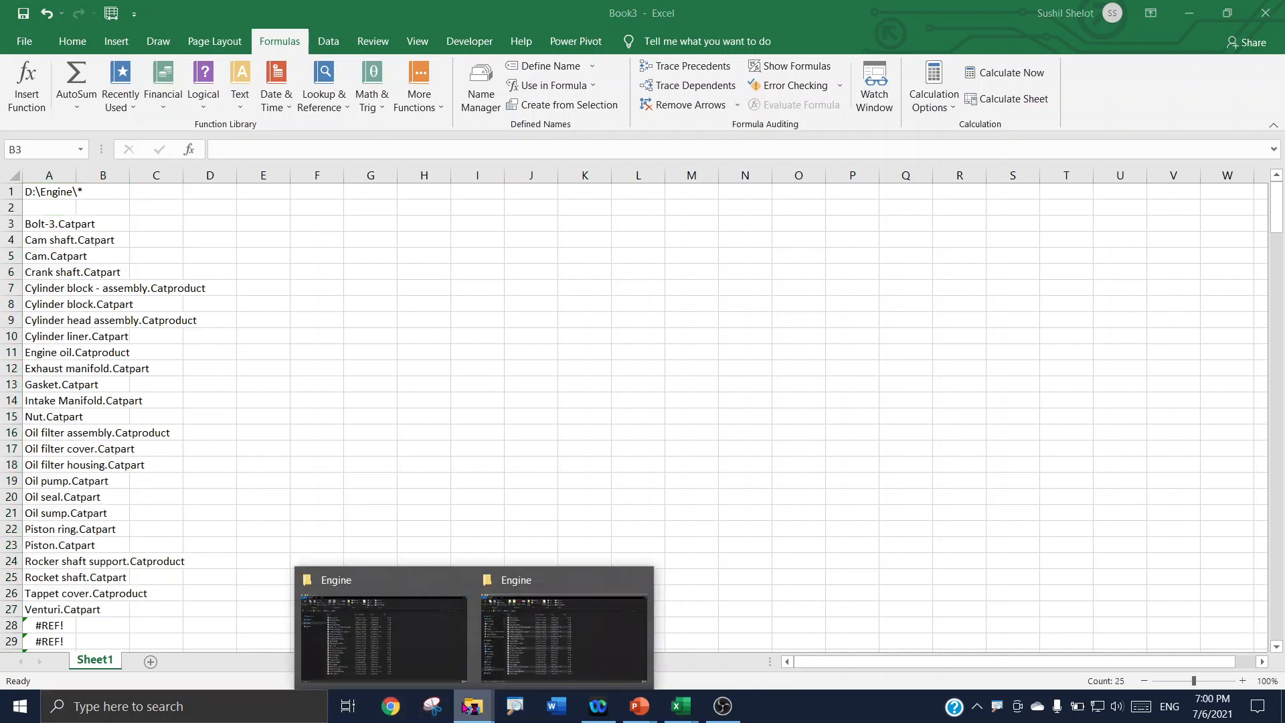
pyautogui.click(588, 671)
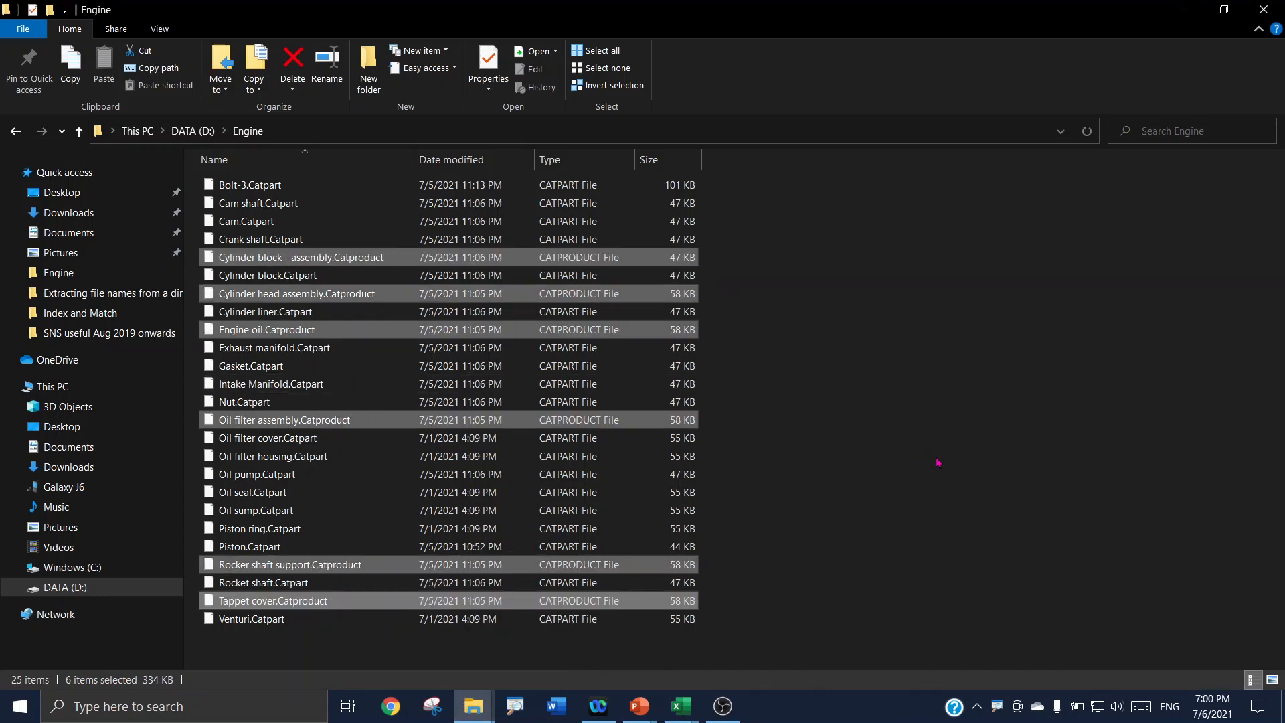
pyautogui.hotkey('ctrl', 'a')
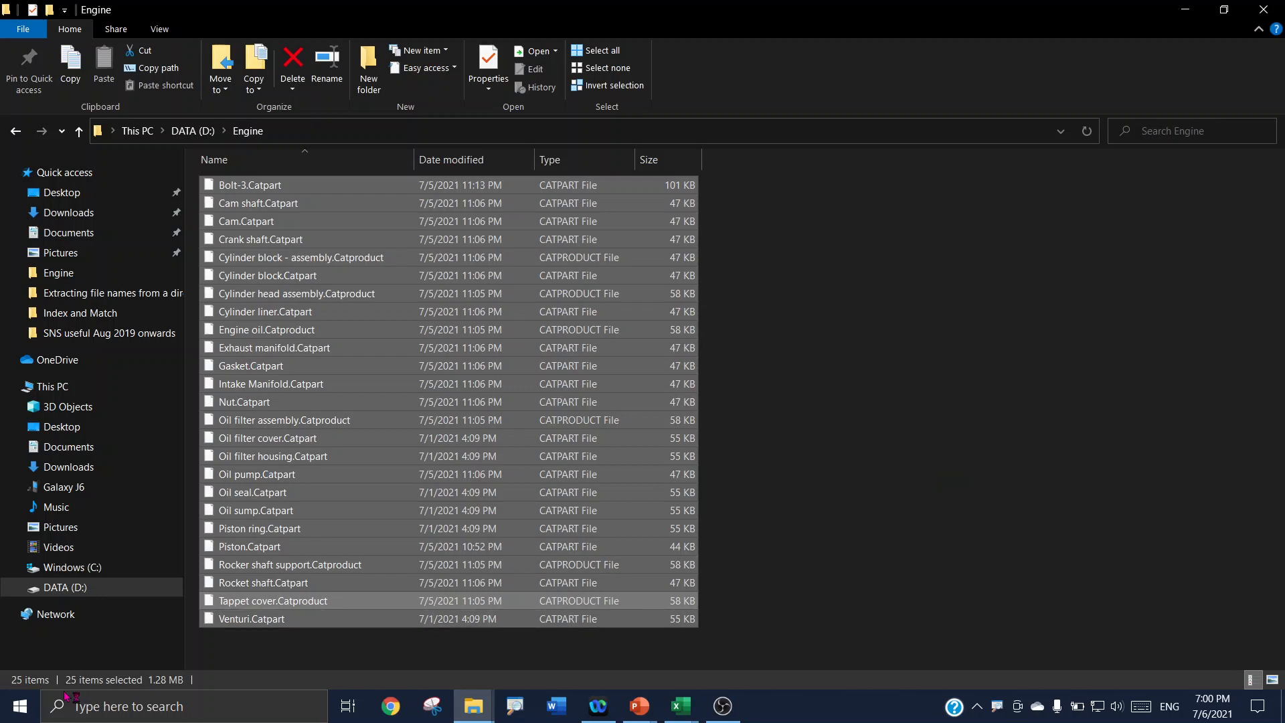
# Step: Switch back to Book3 in Excel, copy the selected range A3:B27 and paste it as values starting at cell H3
pyautogui.click(681, 706)
pyautogui.click(775, 662)
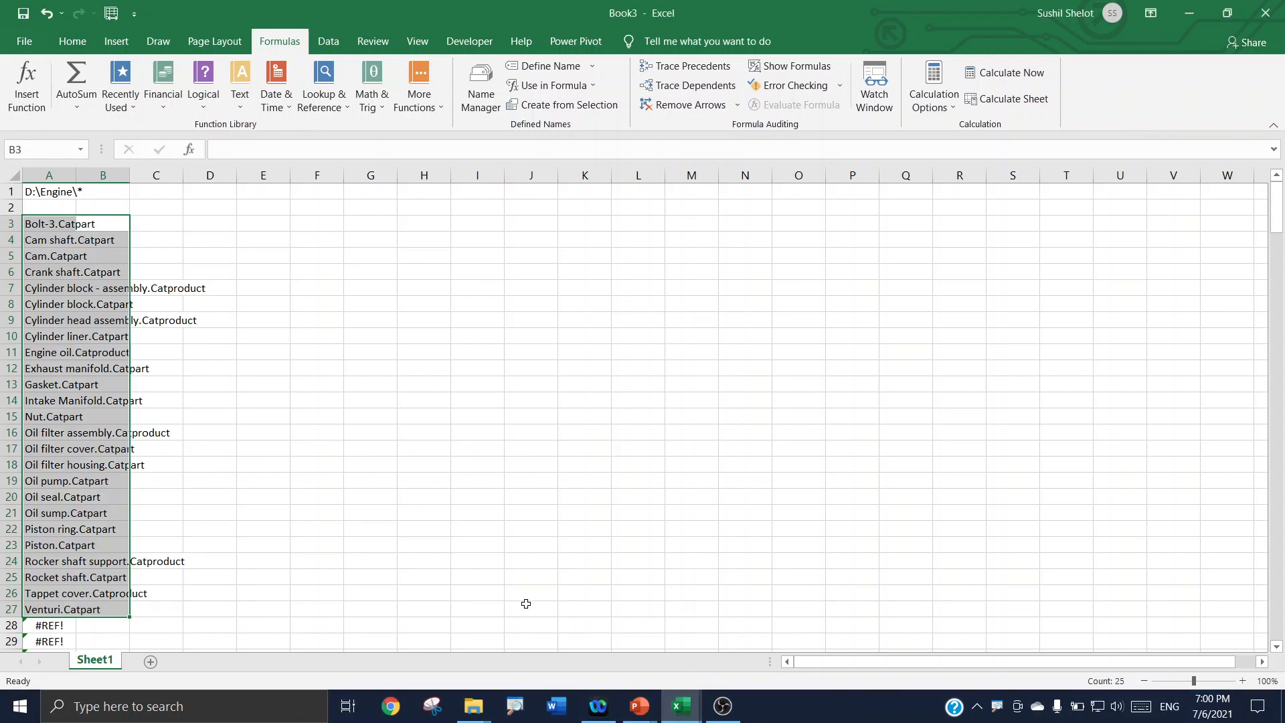
pyautogui.hotkey('ctrl', 'c')
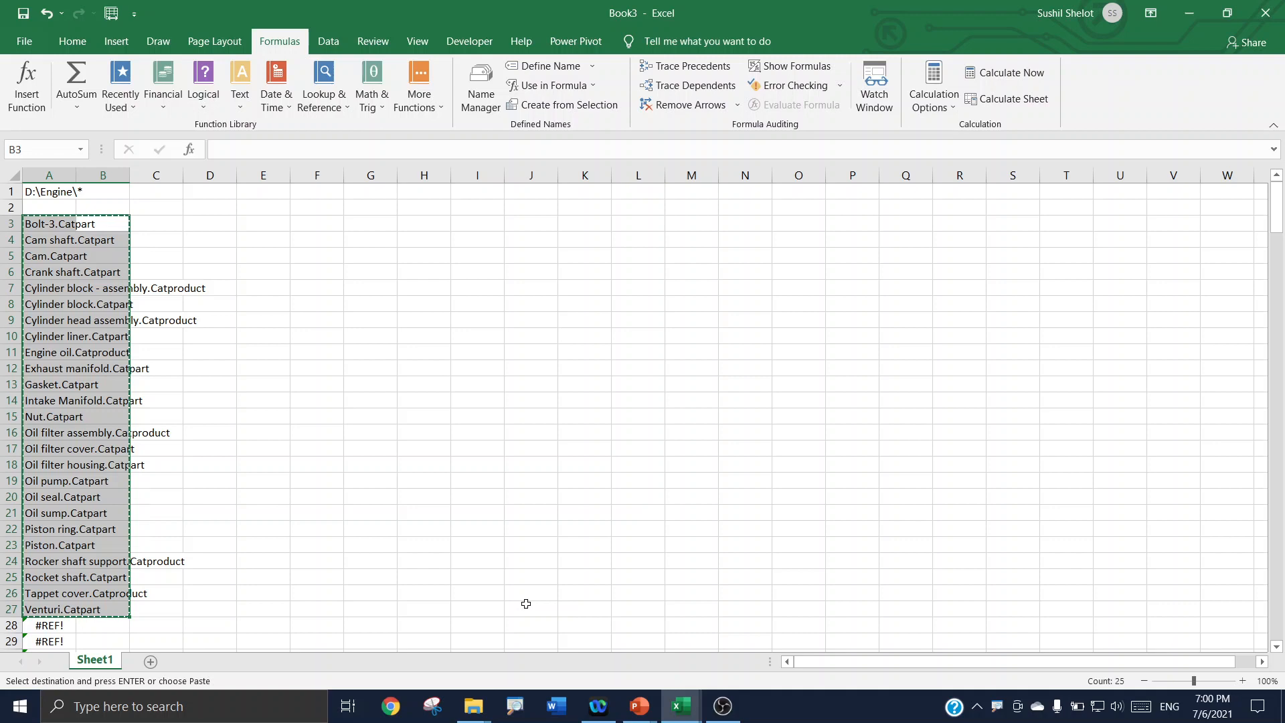
pyautogui.click(422, 232)
pyautogui.rightClick(424, 232)
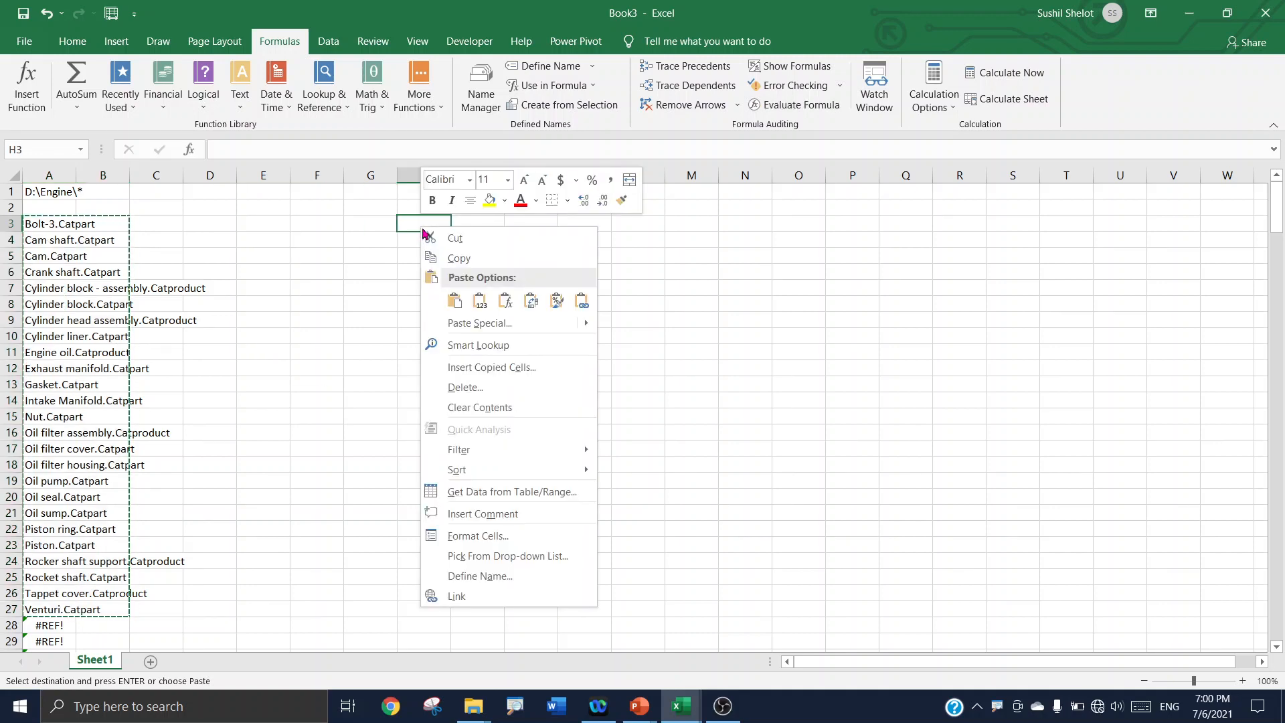
pyautogui.click(455, 300)
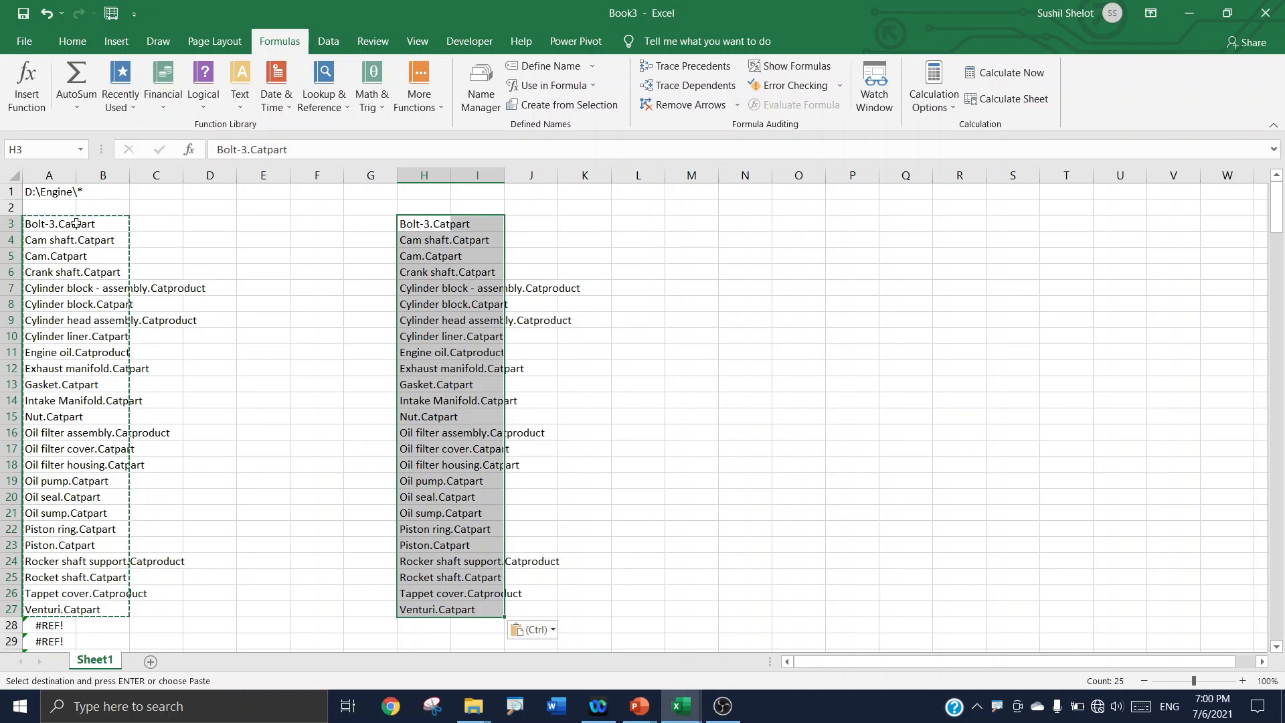
pyautogui.press('Escape')
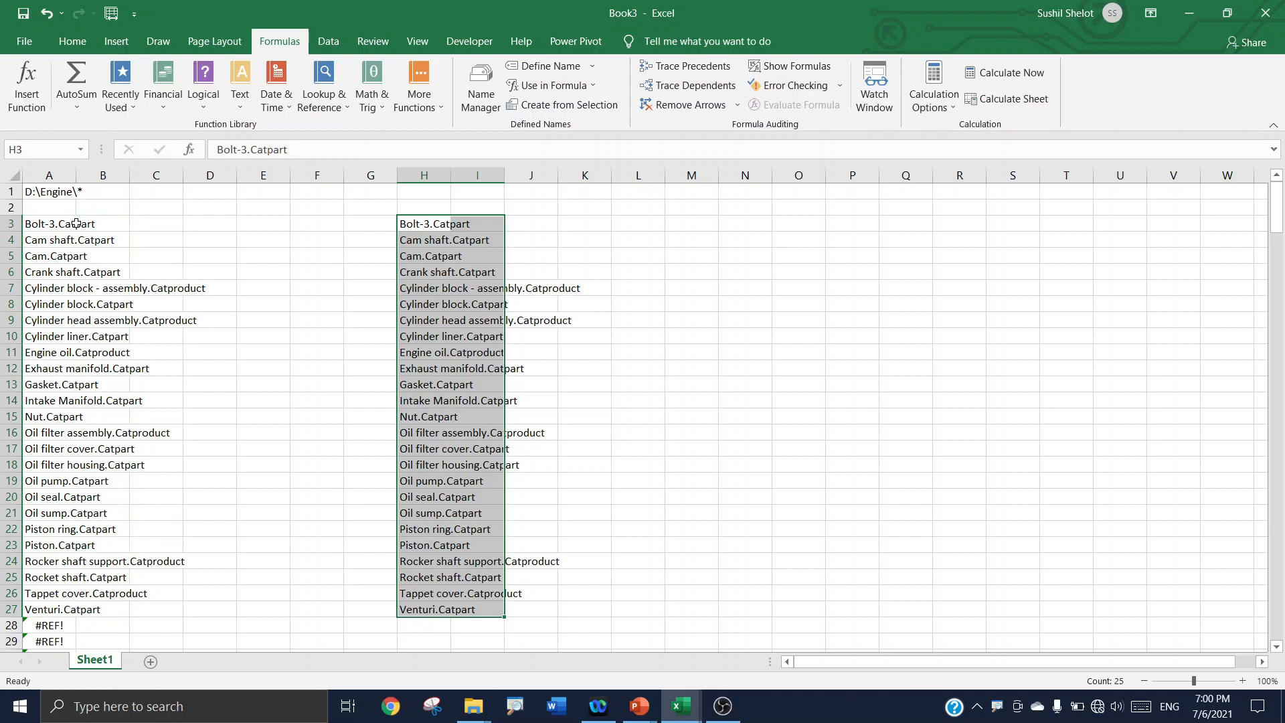
# Step: Inspect the contents of cell A3 and of its pasted copy in cell H3
pyautogui.click(77, 223)
pyautogui.click(27, 221)
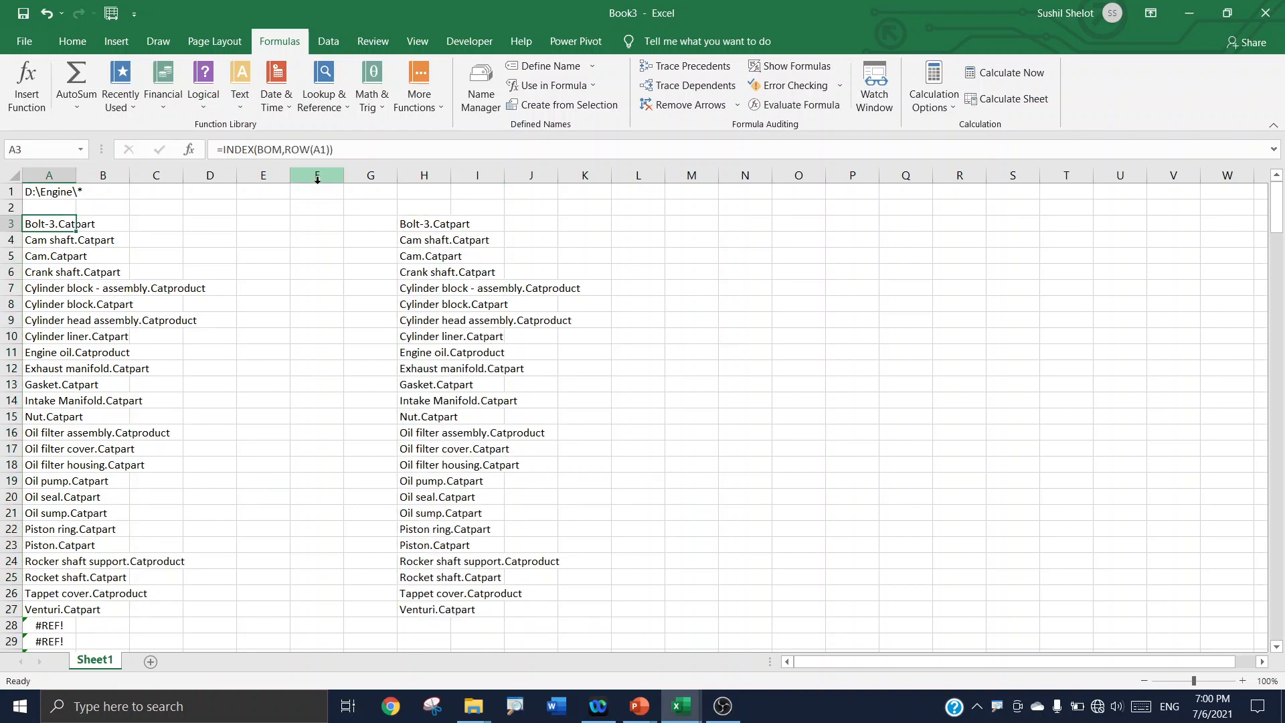
pyautogui.click(412, 223)
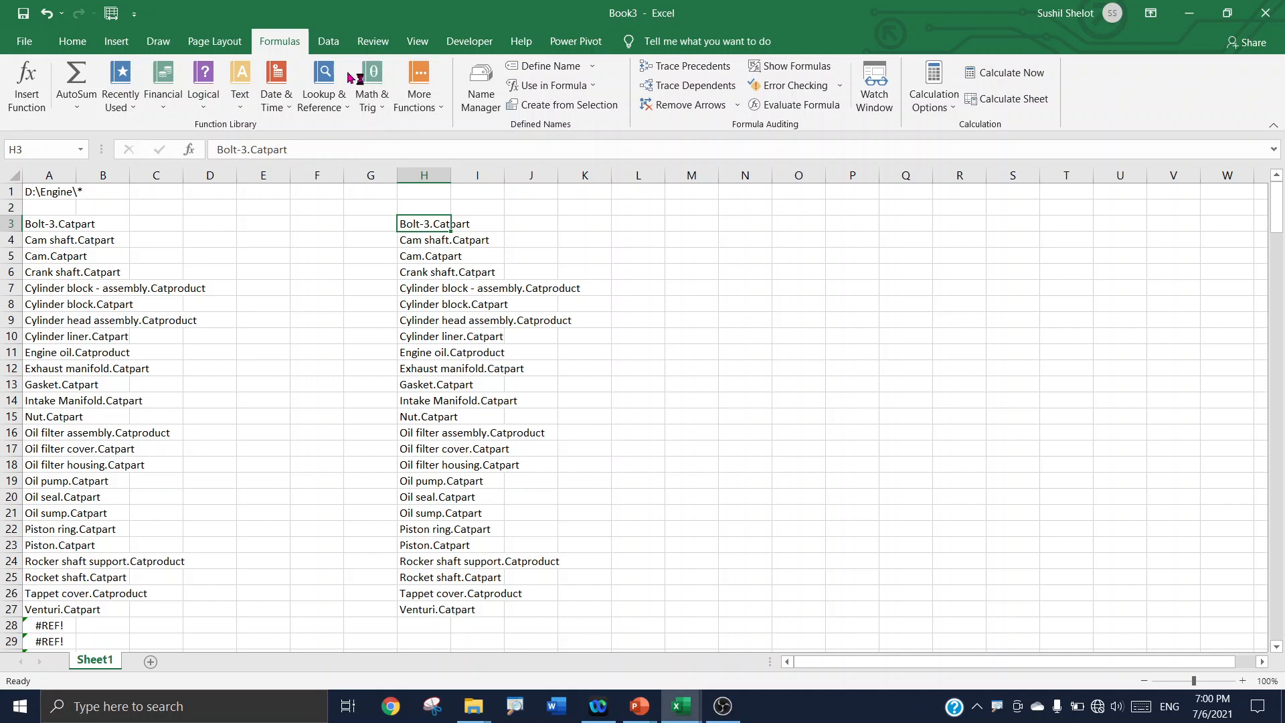
# Step: Split the text in cell H3 with Text to Columns as delimited data, using only a period as delimiter, General format and destination $H$3
pyautogui.click(328, 41)
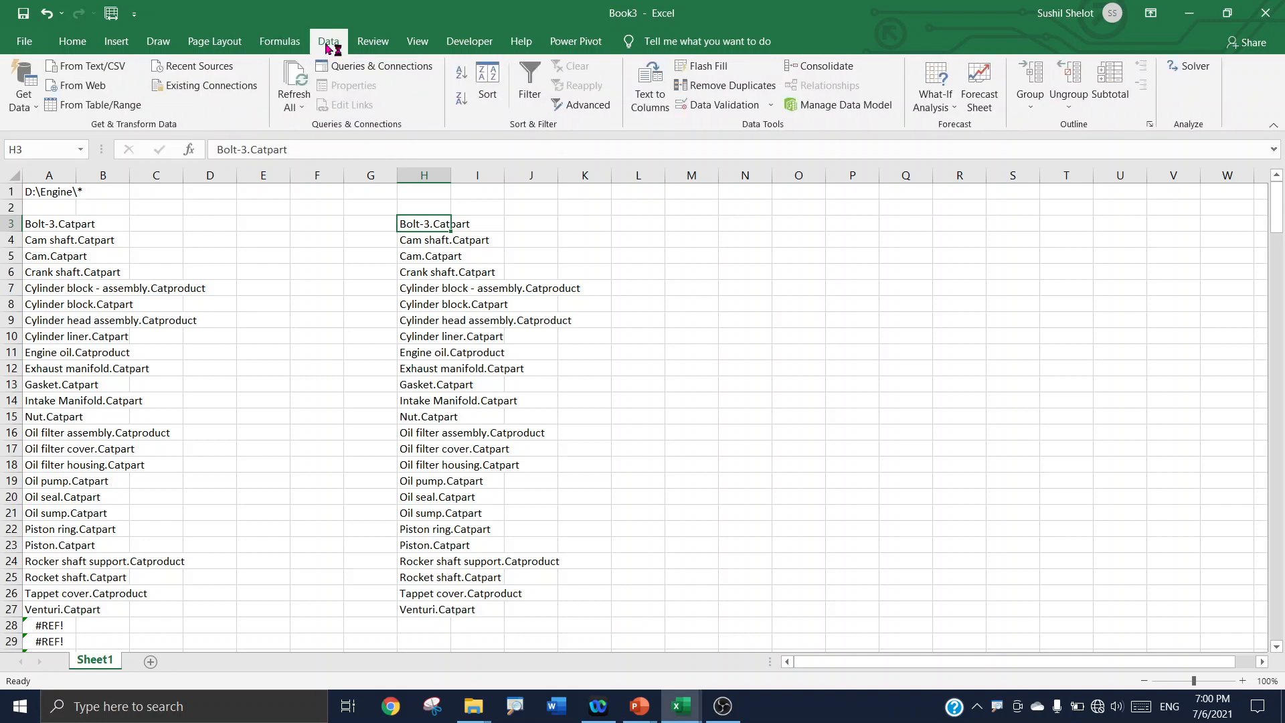
pyautogui.click(711, 107)
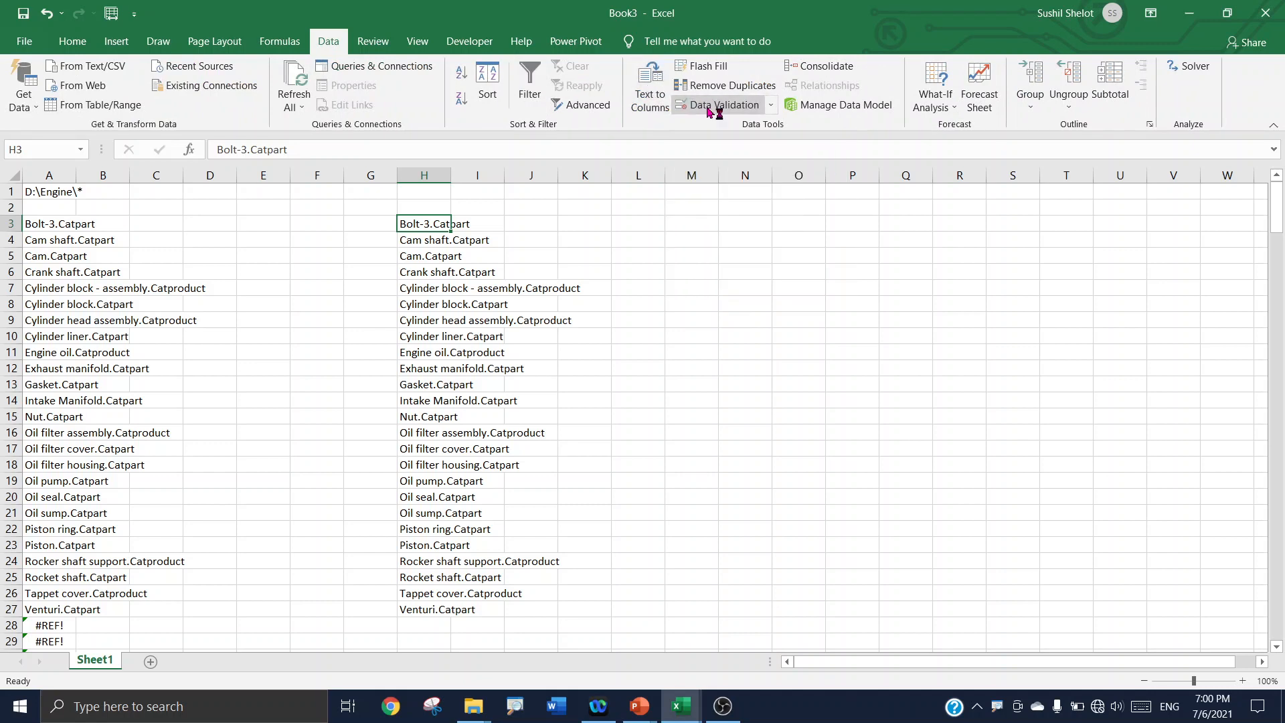
pyautogui.click(477, 346)
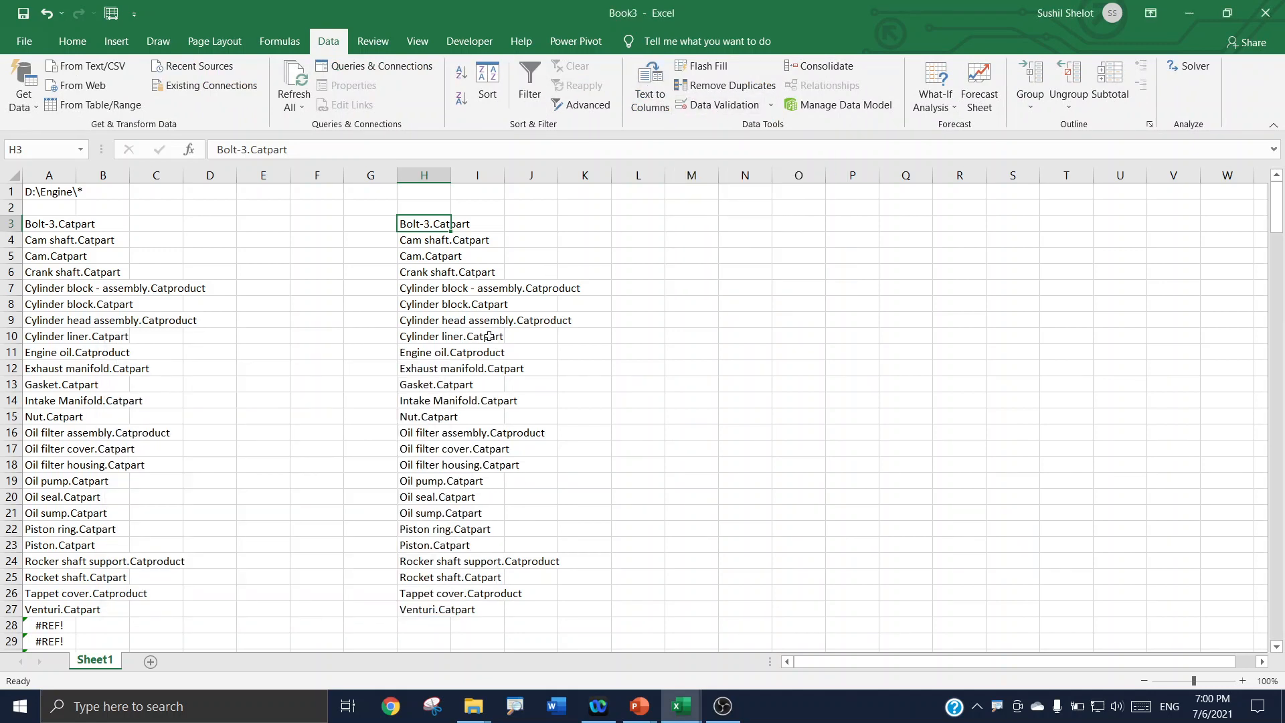
pyautogui.click(651, 89)
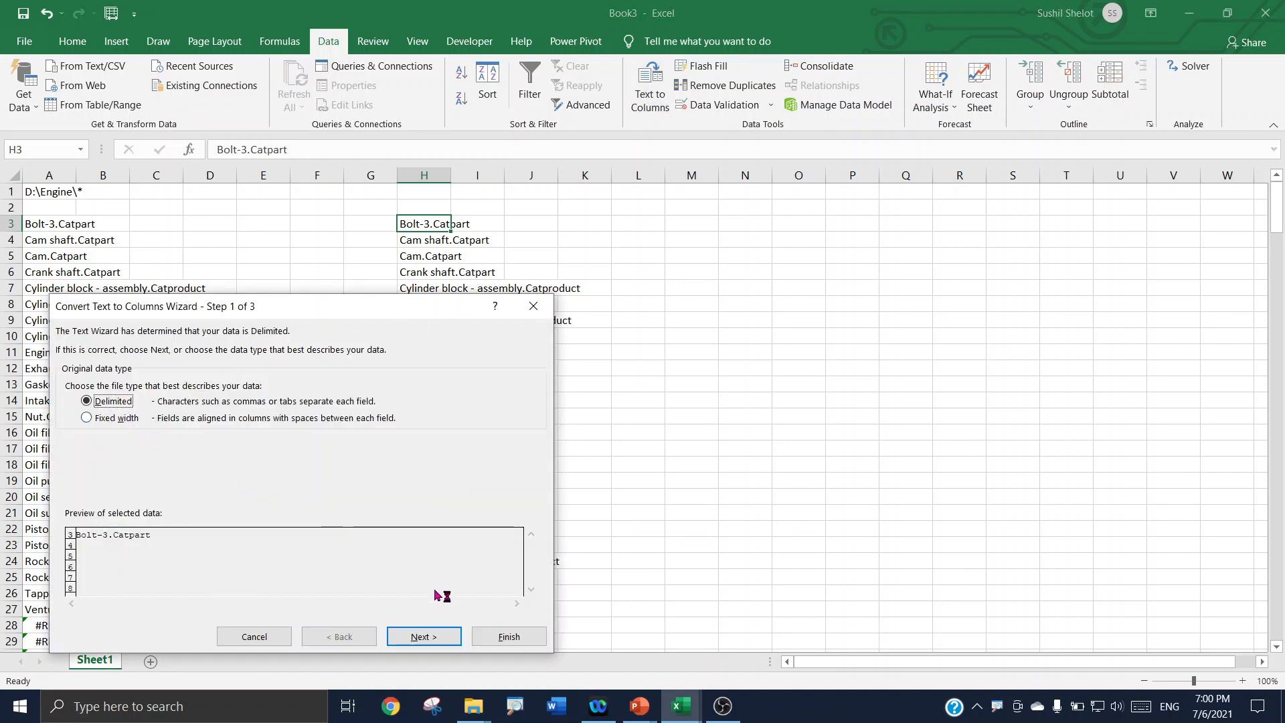
pyautogui.click(435, 639)
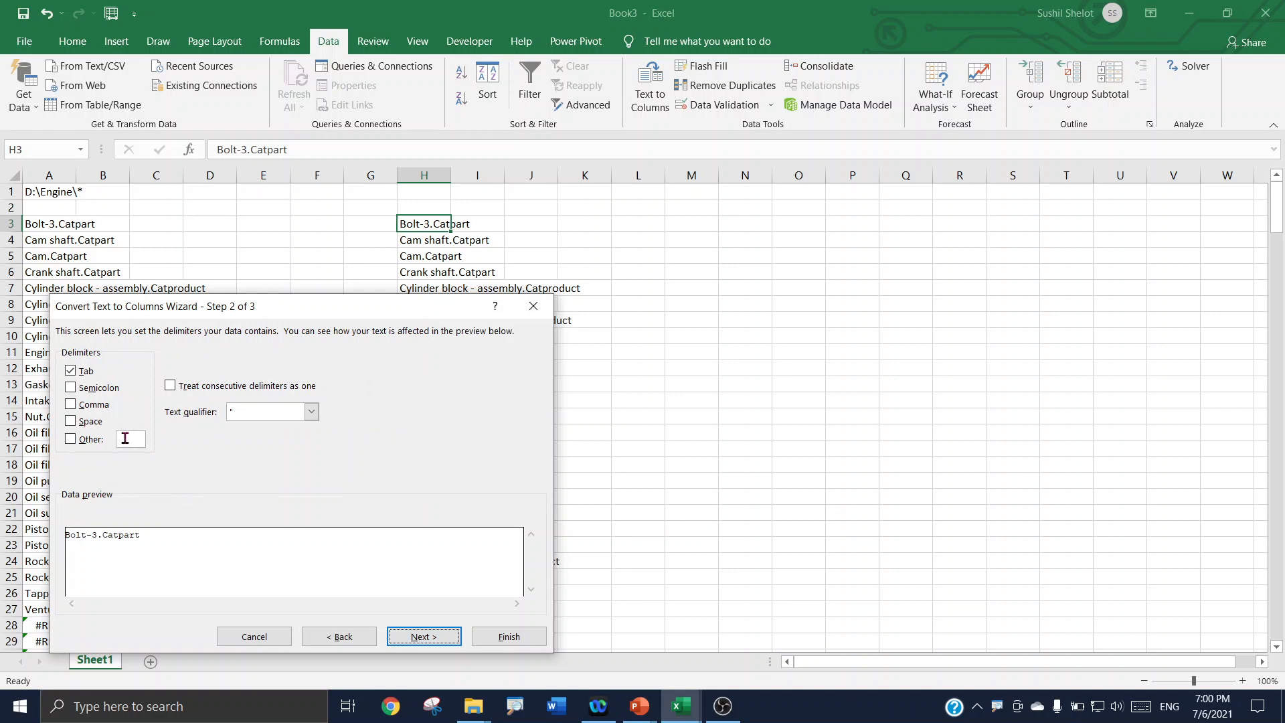
pyautogui.click(127, 439)
pyautogui.write('.')
pyautogui.click(70, 370)
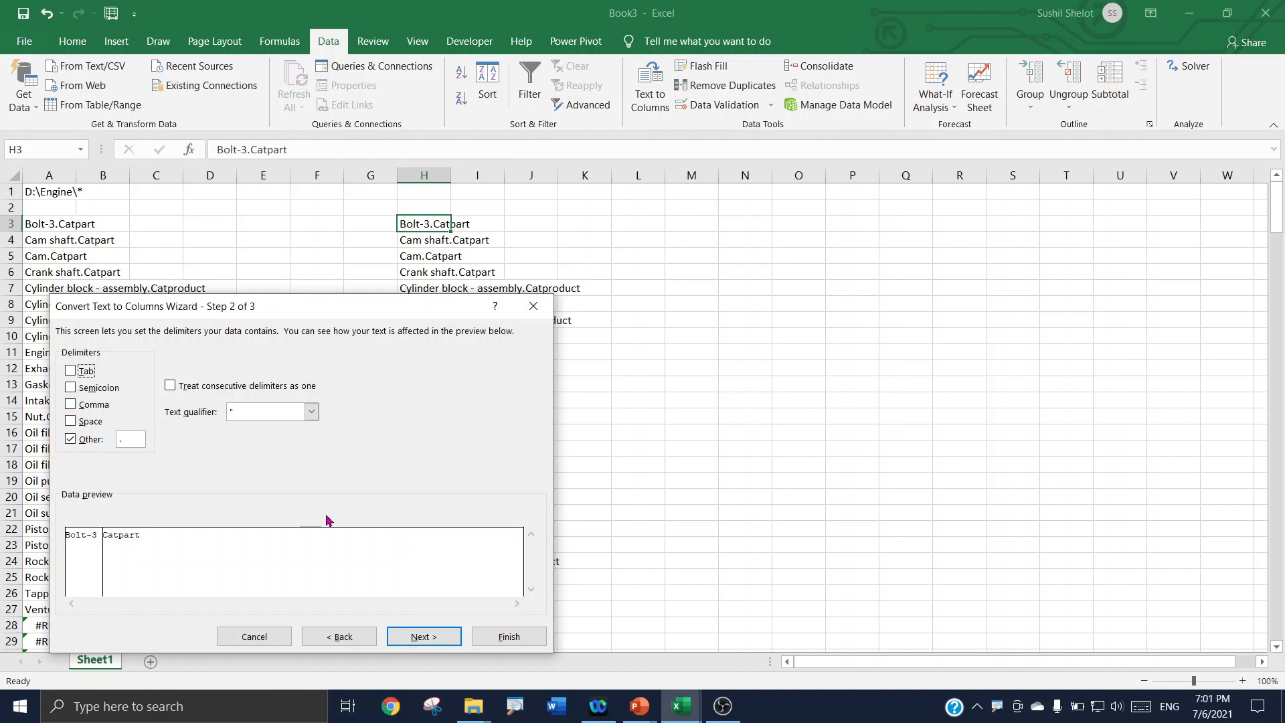
pyautogui.click(432, 638)
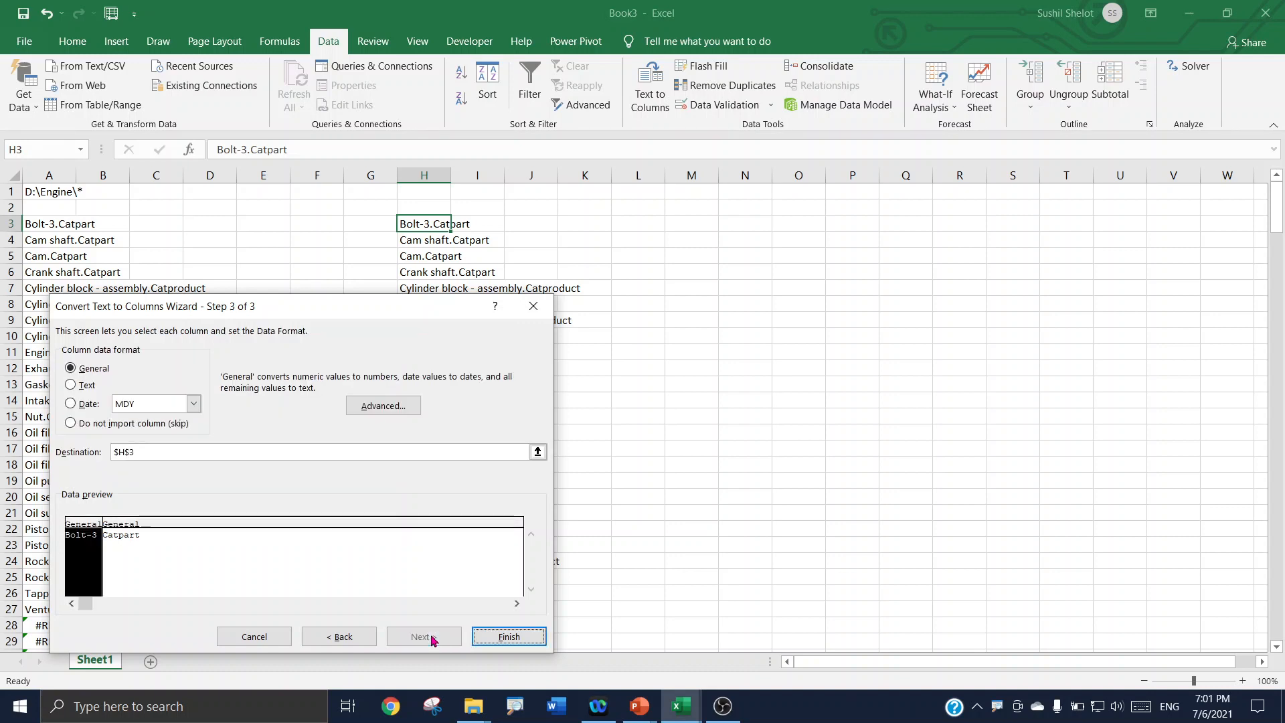
pyautogui.click(509, 637)
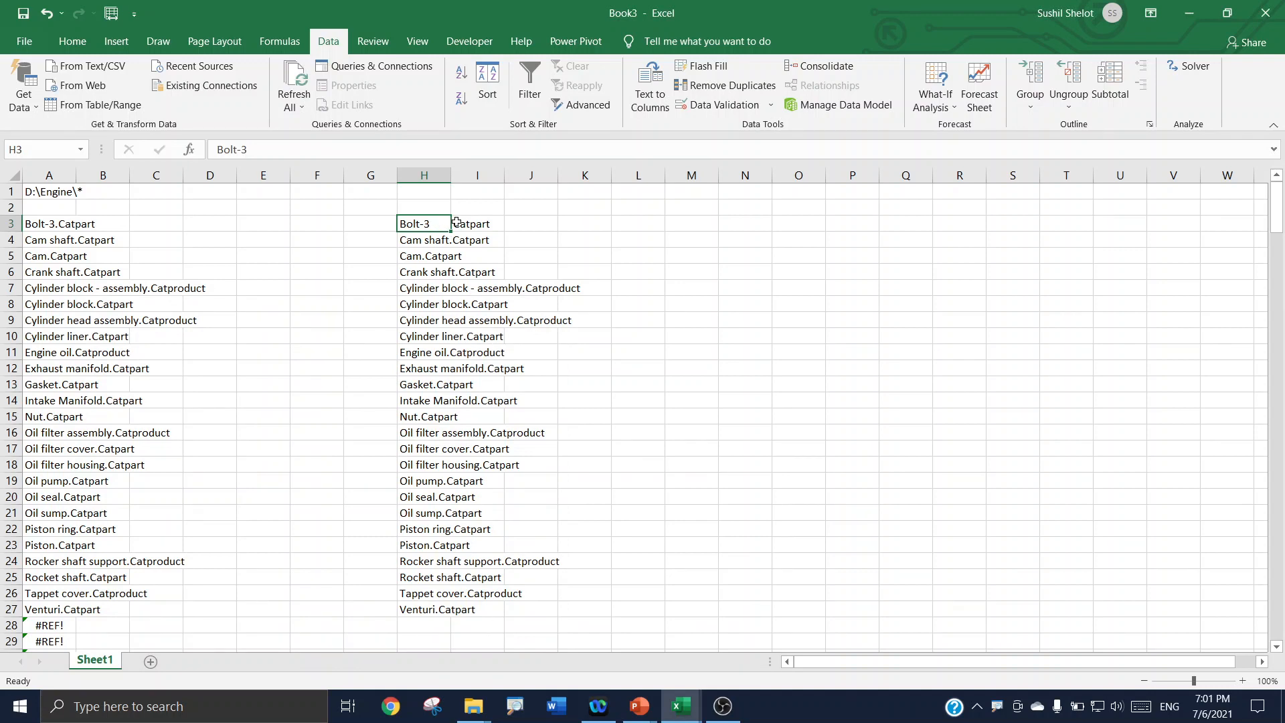
# Step: Split all file names in column H with Text to Columns as delimited data, using only a period as delimiter
pyautogui.click(435, 176)
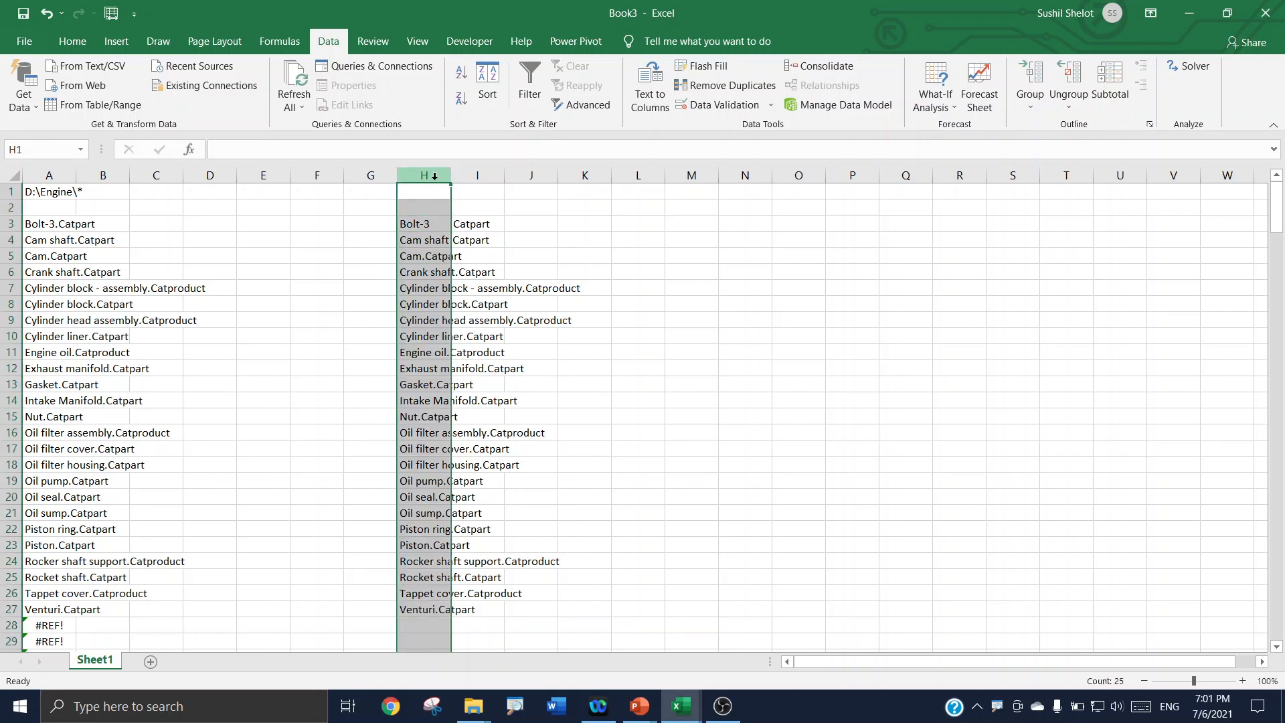
pyautogui.click(651, 91)
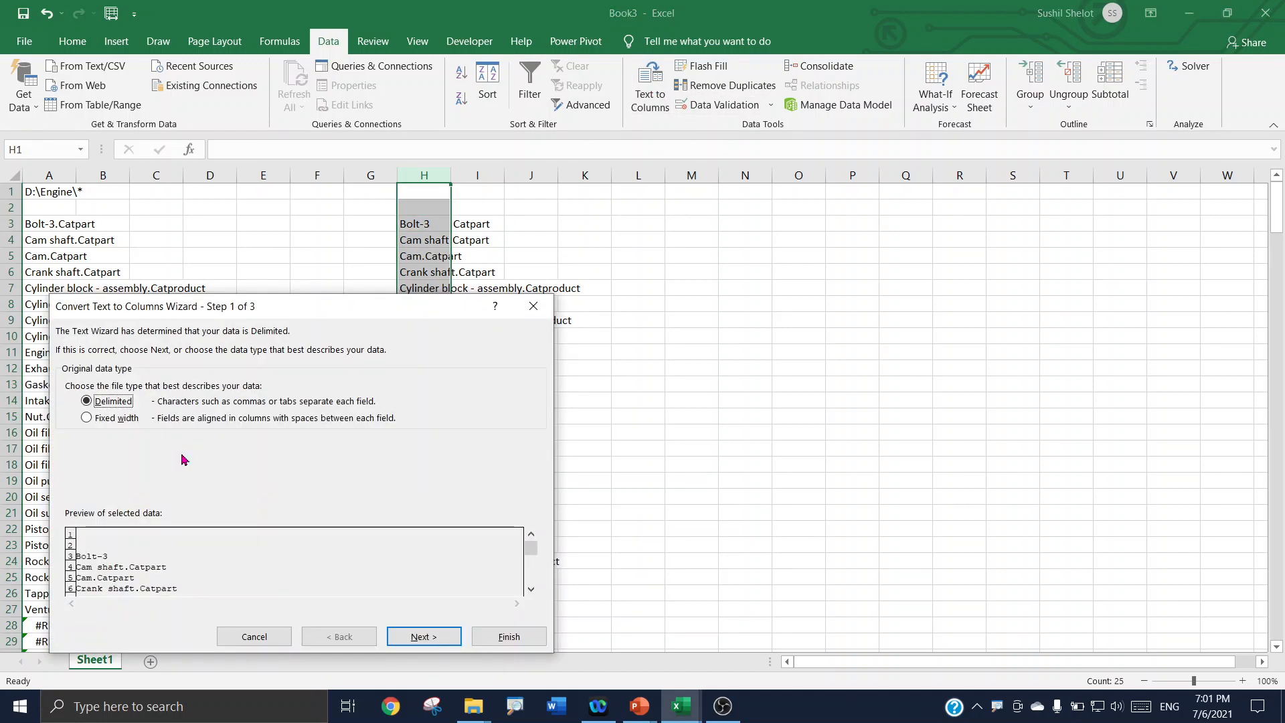
pyautogui.click(430, 644)
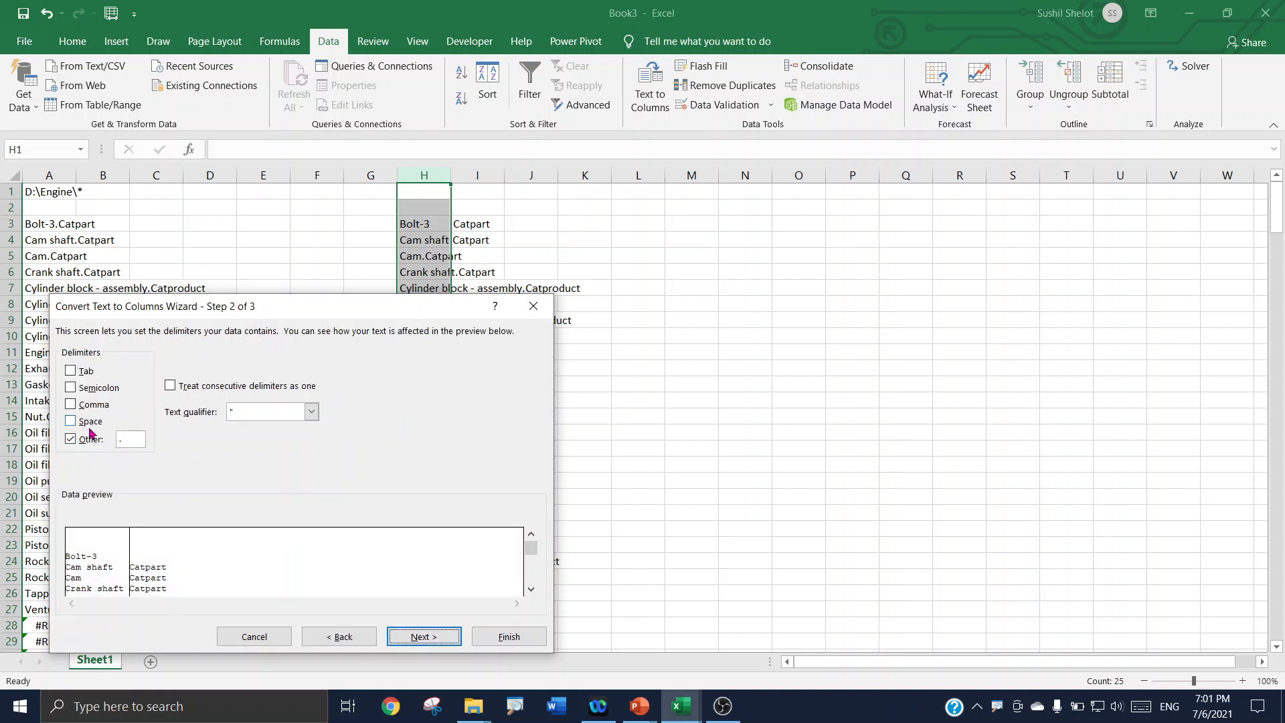
pyautogui.click(134, 444)
pyautogui.write('.')
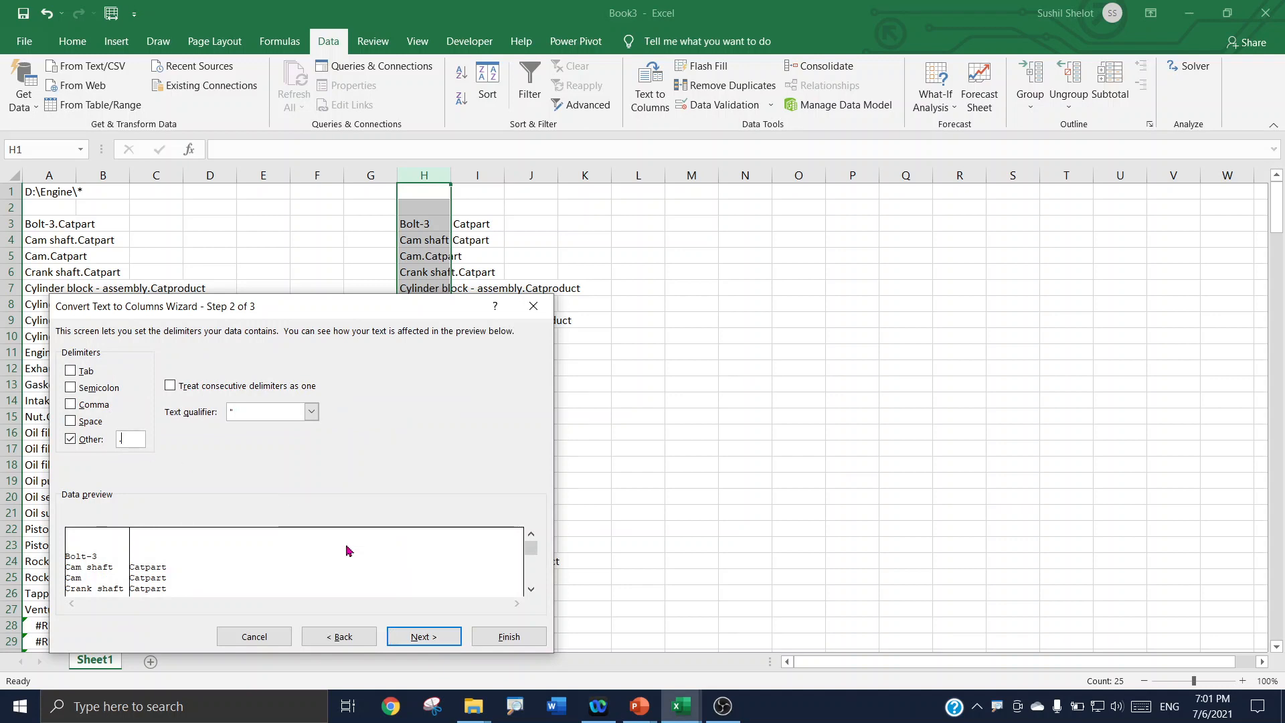
pyautogui.click(497, 640)
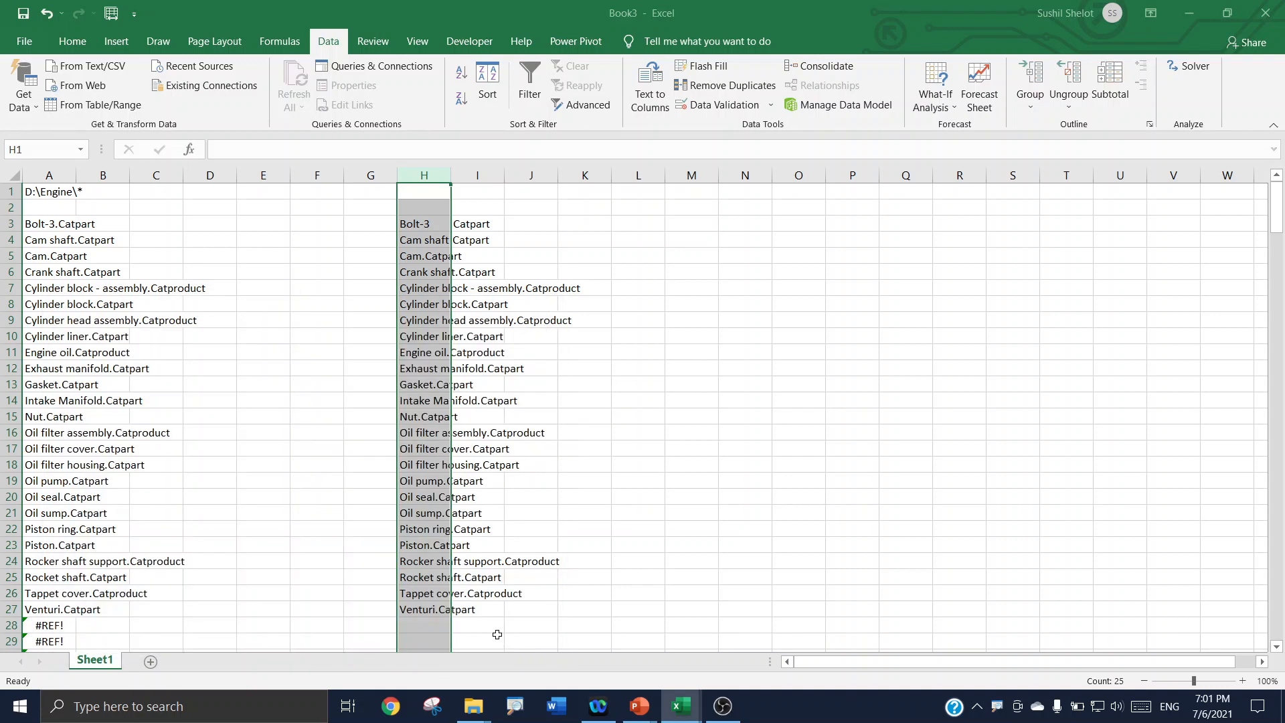
pyautogui.click(616, 400)
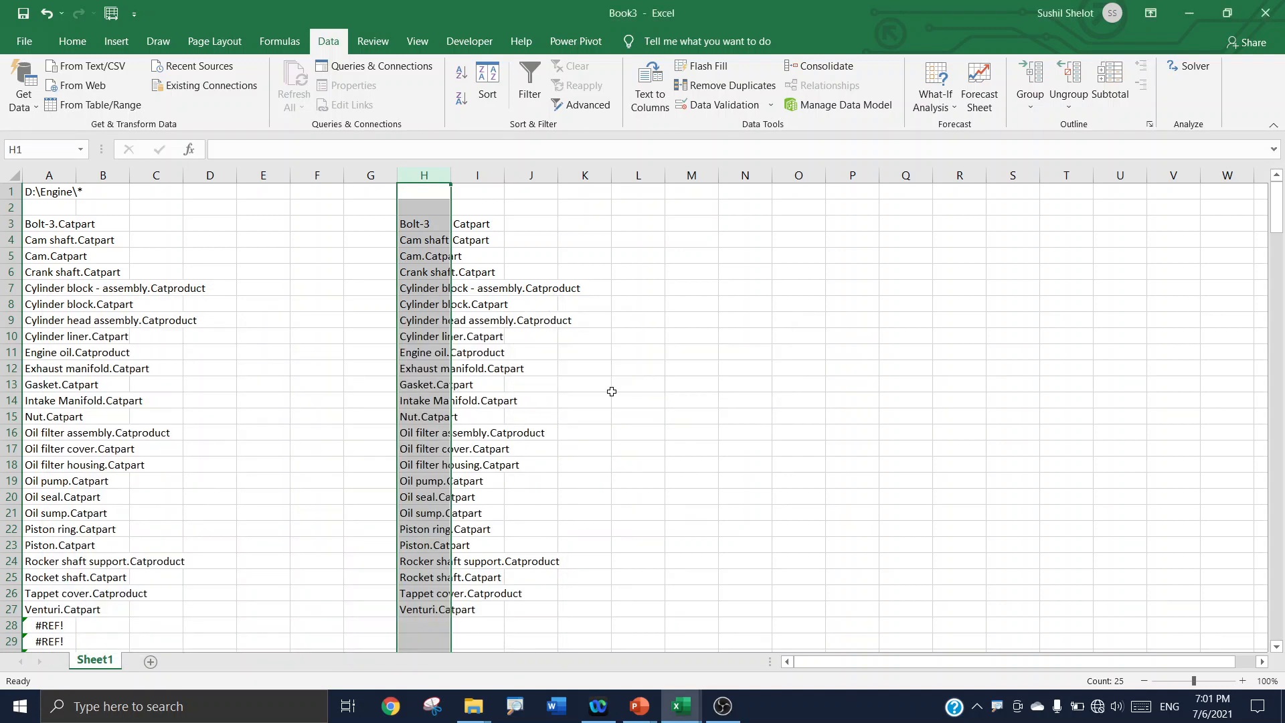
pyautogui.click(648, 402)
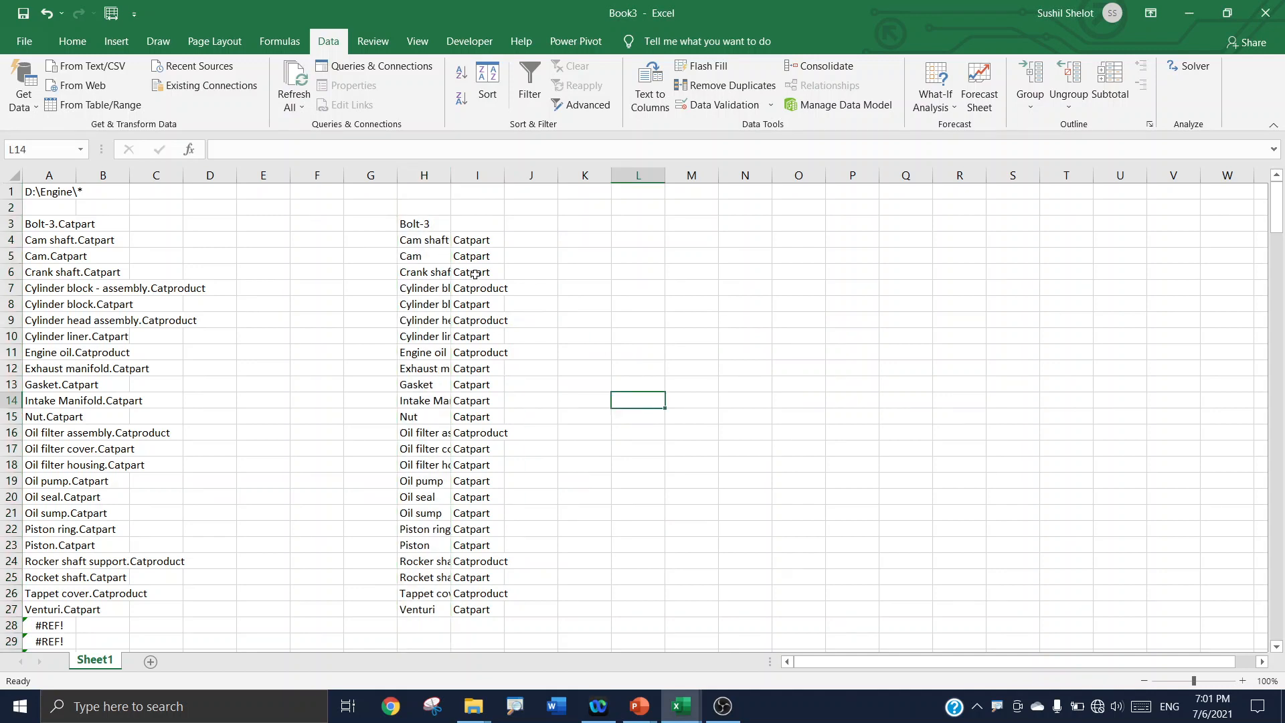
# Step: Copy the Catpart extension from cell I4 into the empty cell I3 beside Bolt-3
pyautogui.click(474, 225)
pyautogui.moveTo(475, 240); pyautogui.dragTo(472, 606)
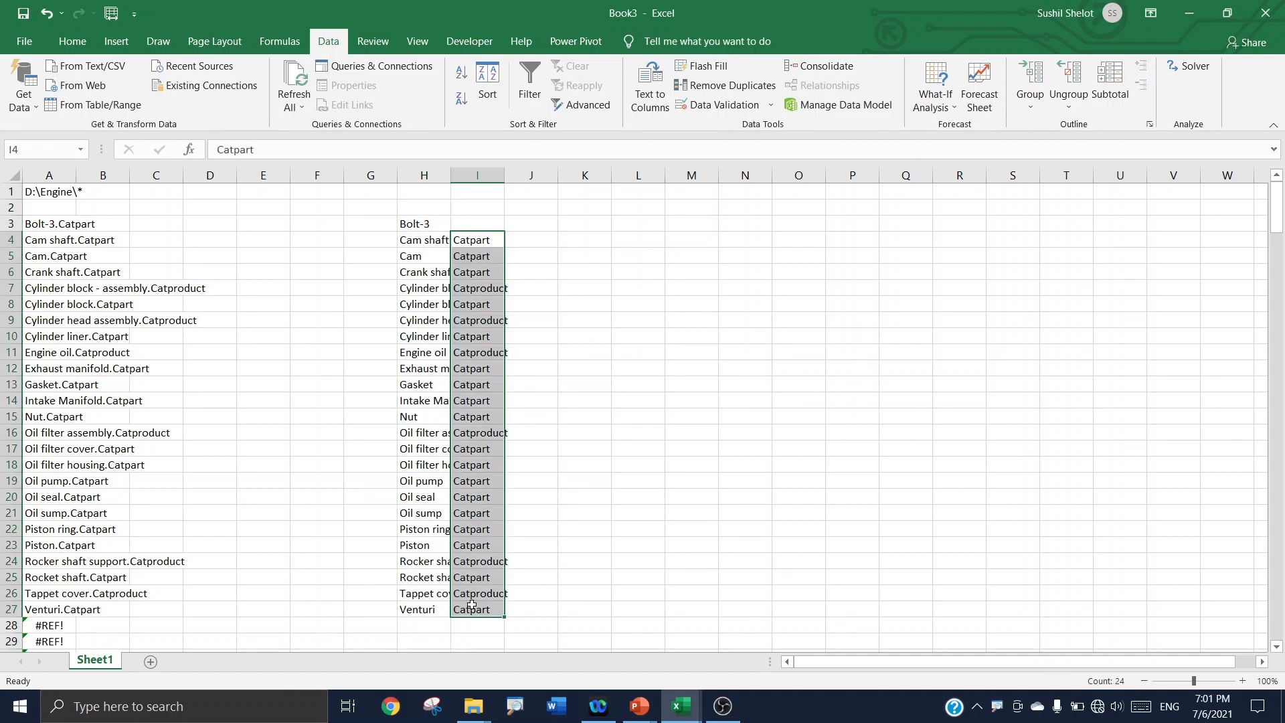
pyautogui.click(489, 241)
pyautogui.hotkey('ctrl', 'c')
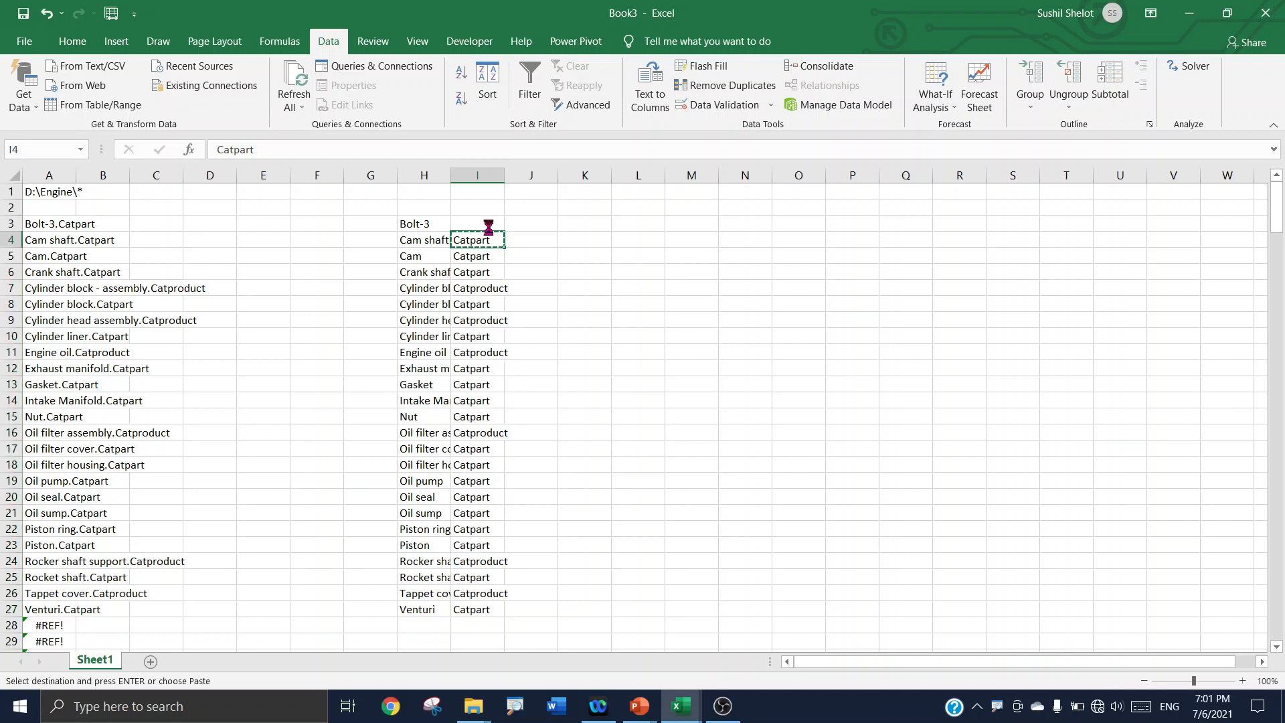
pyautogui.click(491, 223)
pyautogui.hotkey('ctrl', 'v')
pyautogui.click(626, 351)
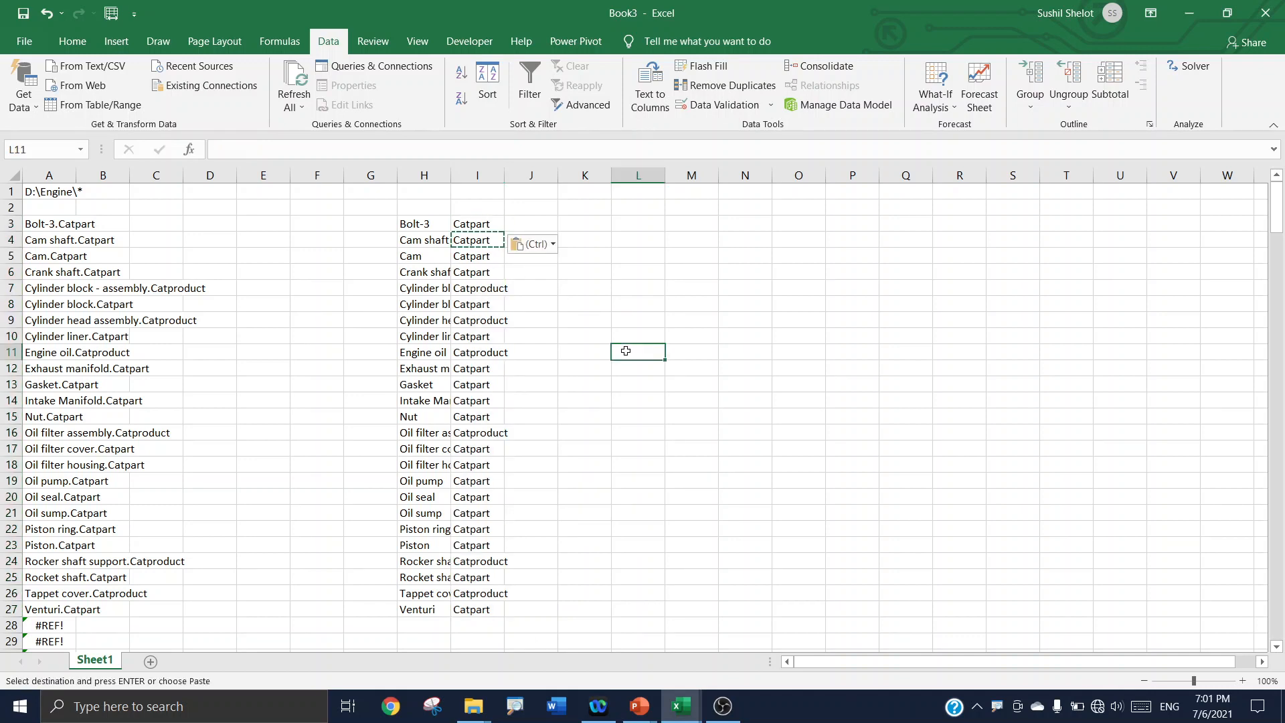
# Step: Widen column H to fit the file names, then select the names in H3:H27 and the extensions in I3:I27
pyautogui.moveTo(450, 175); pyautogui.dragTo(584, 204)
pyautogui.moveTo(455, 224); pyautogui.dragTo(445, 609)
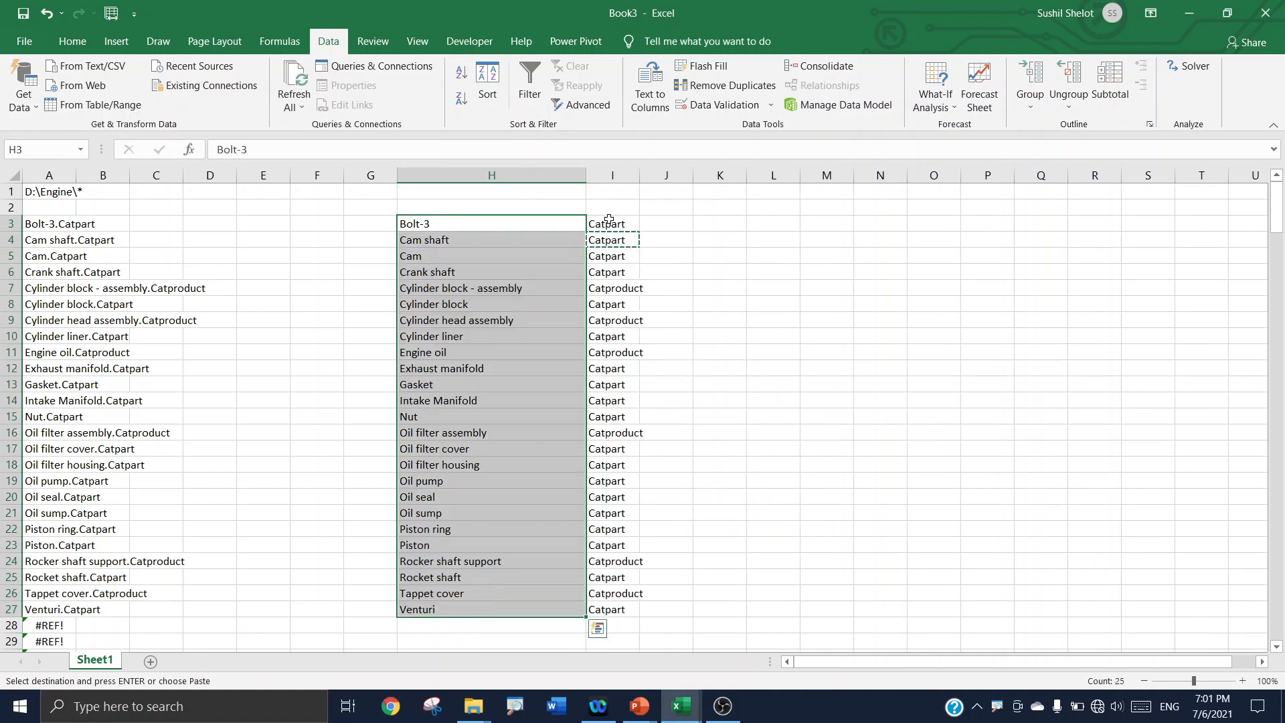
pyautogui.moveTo(605, 223); pyautogui.dragTo(598, 610)
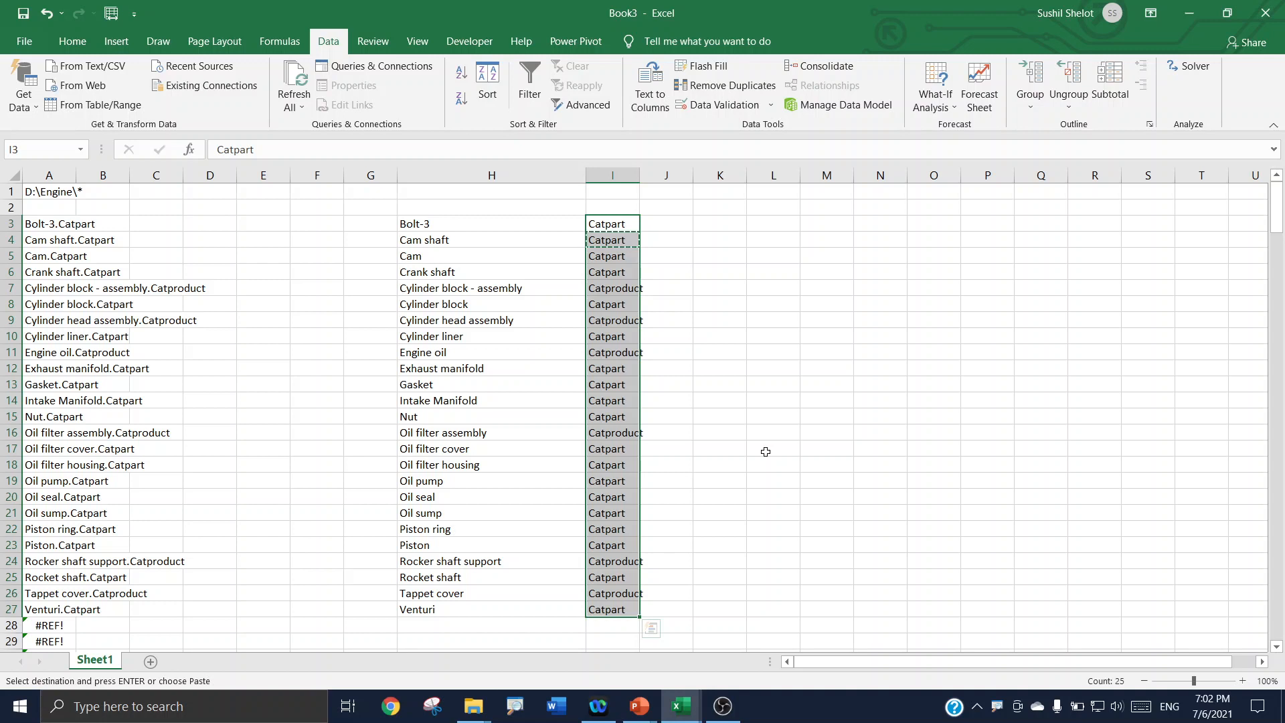
# Step: Switch to the Extracting directory content.xlsm workbook and select the D:\Movie\ part of the path in cell A1 for editing
pyautogui.click(680, 706)
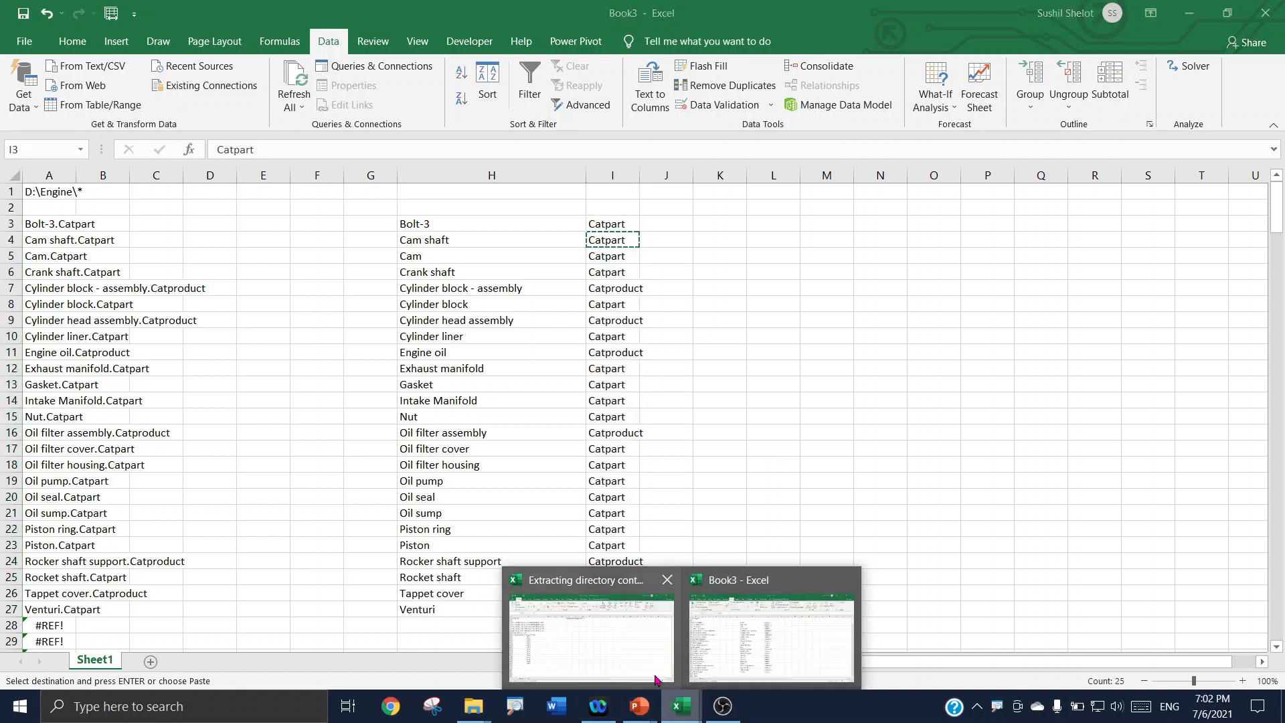
pyautogui.click(636, 662)
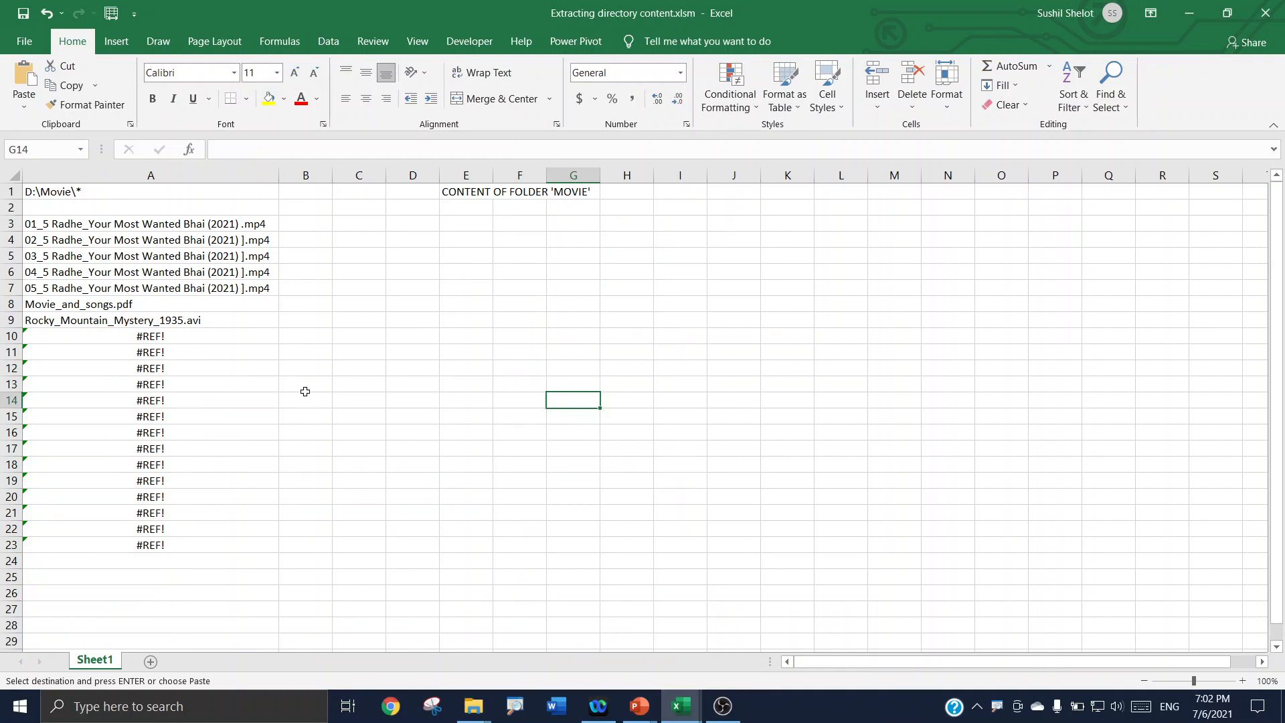
pyautogui.click(128, 189)
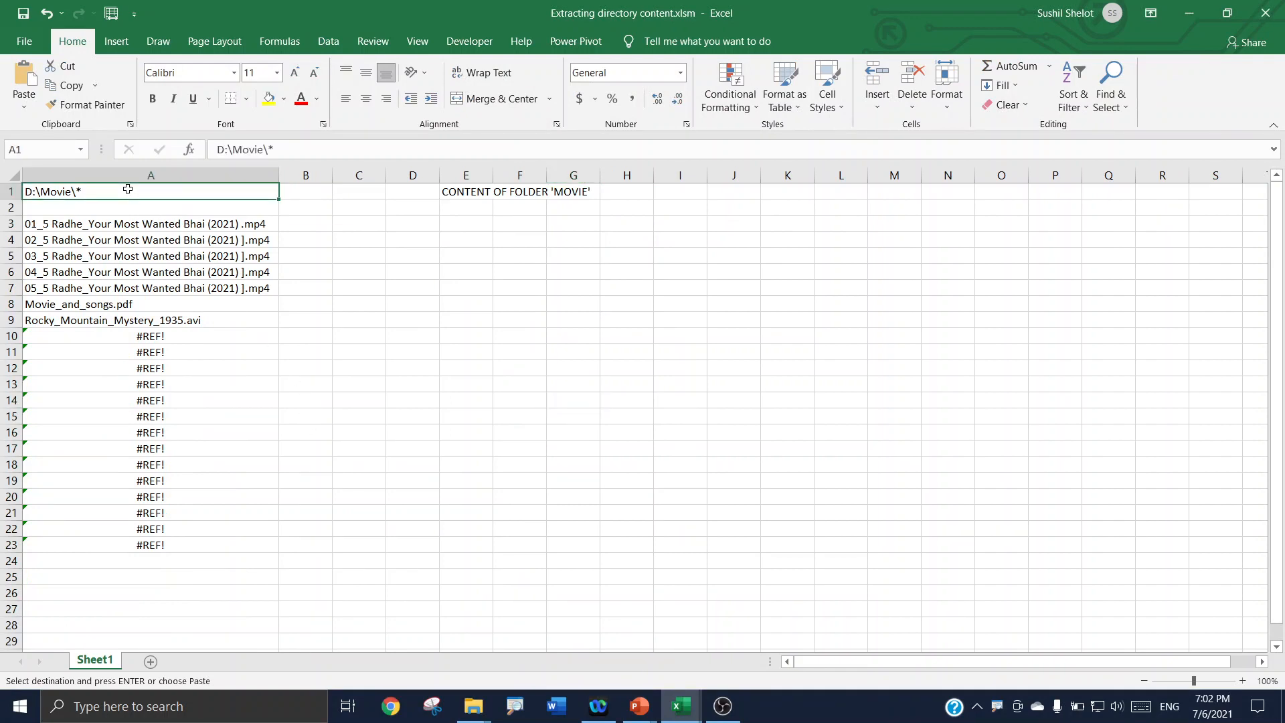
pyautogui.doubleClick(128, 189)
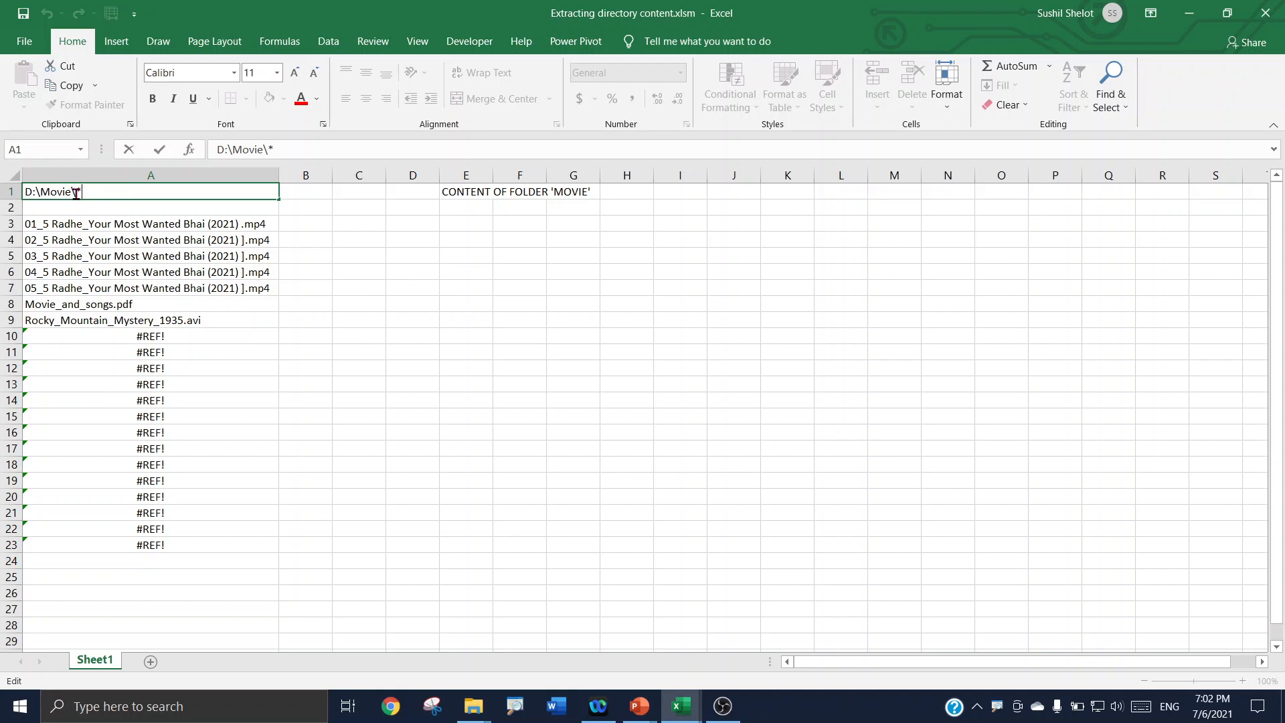
pyautogui.moveTo(76, 193); pyautogui.dragTo(10, 193)
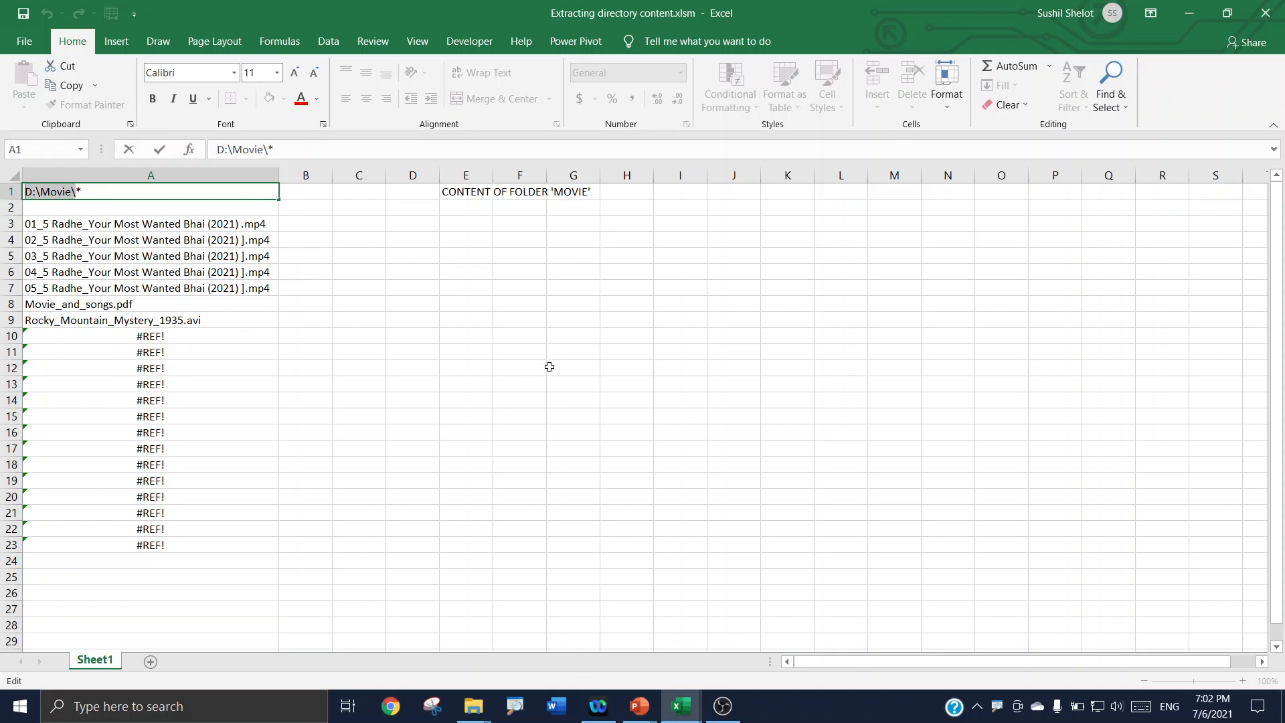
# Step: Switch to File Explorer, open the Movie folder on drive D: and select its full path in the address
pyautogui.click(473, 706)
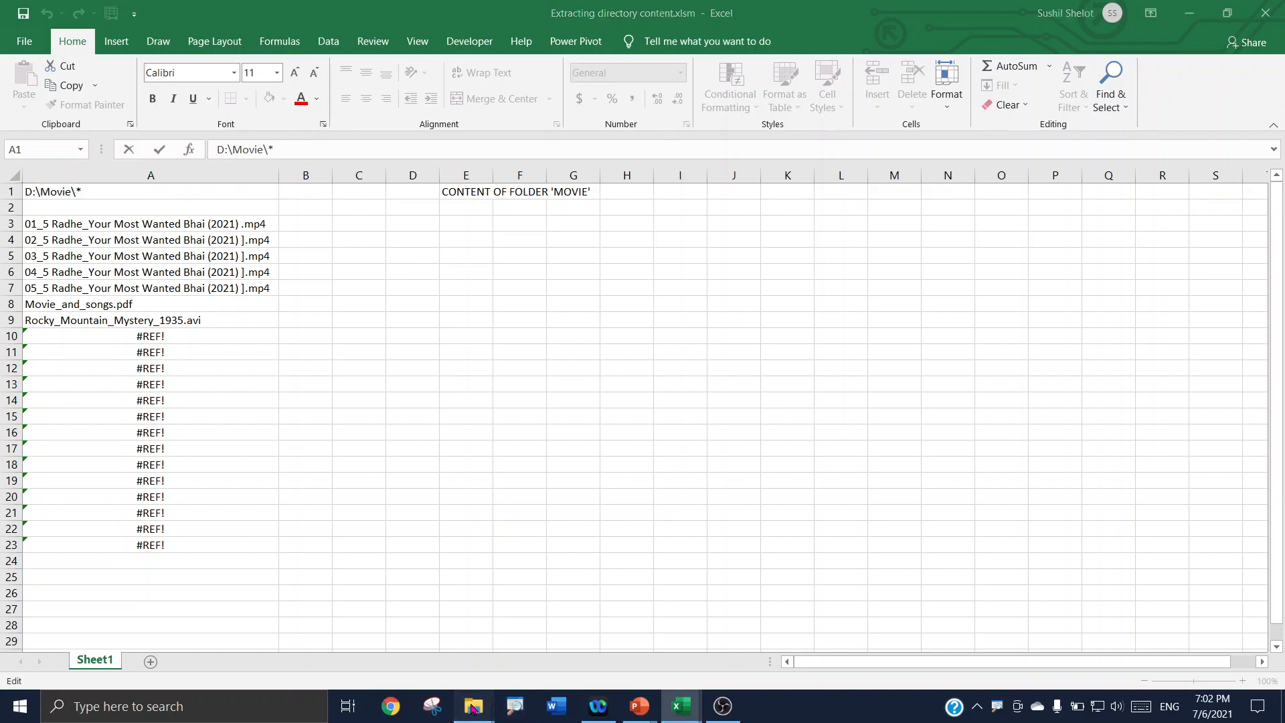
pyautogui.click(580, 663)
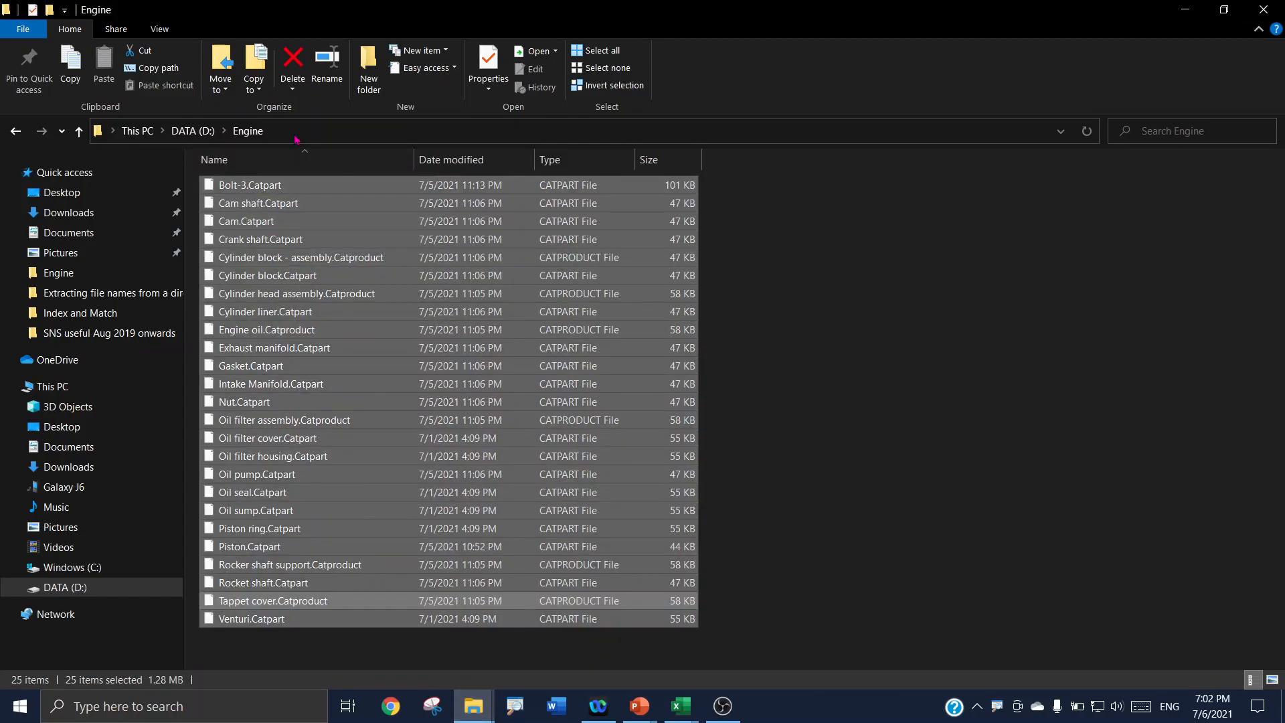
pyautogui.click(194, 131)
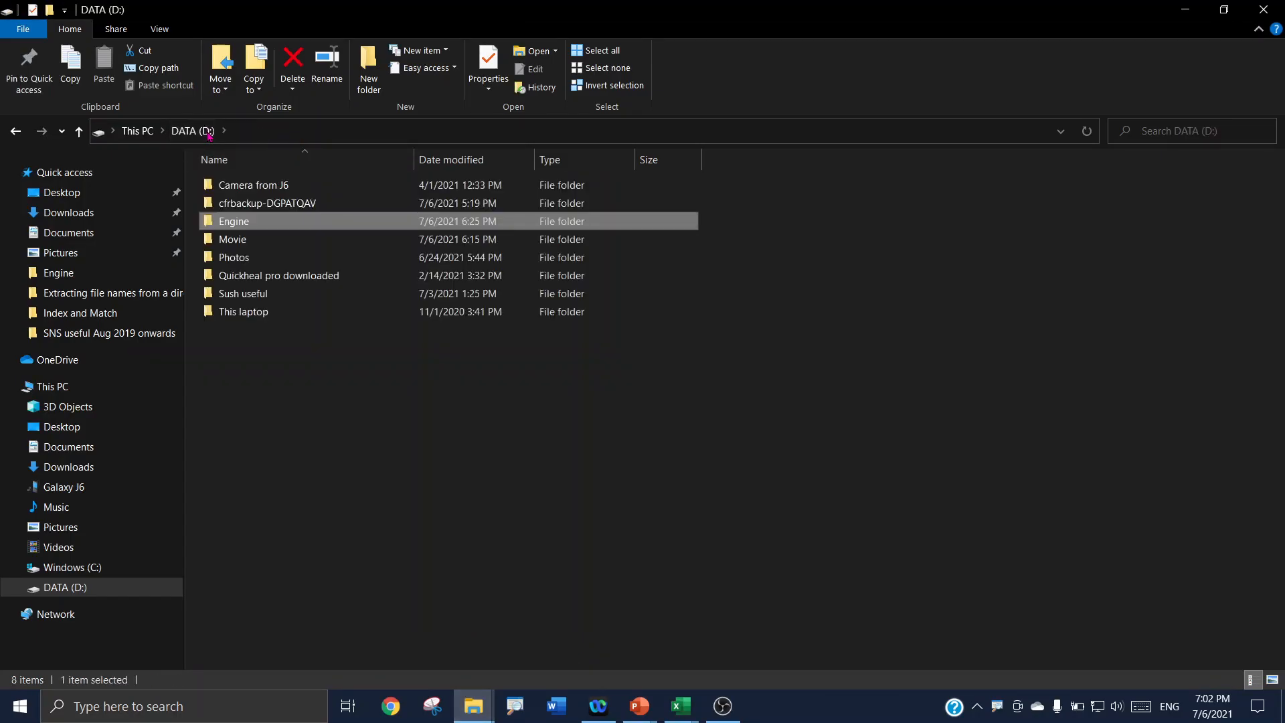
pyautogui.doubleClick(245, 238)
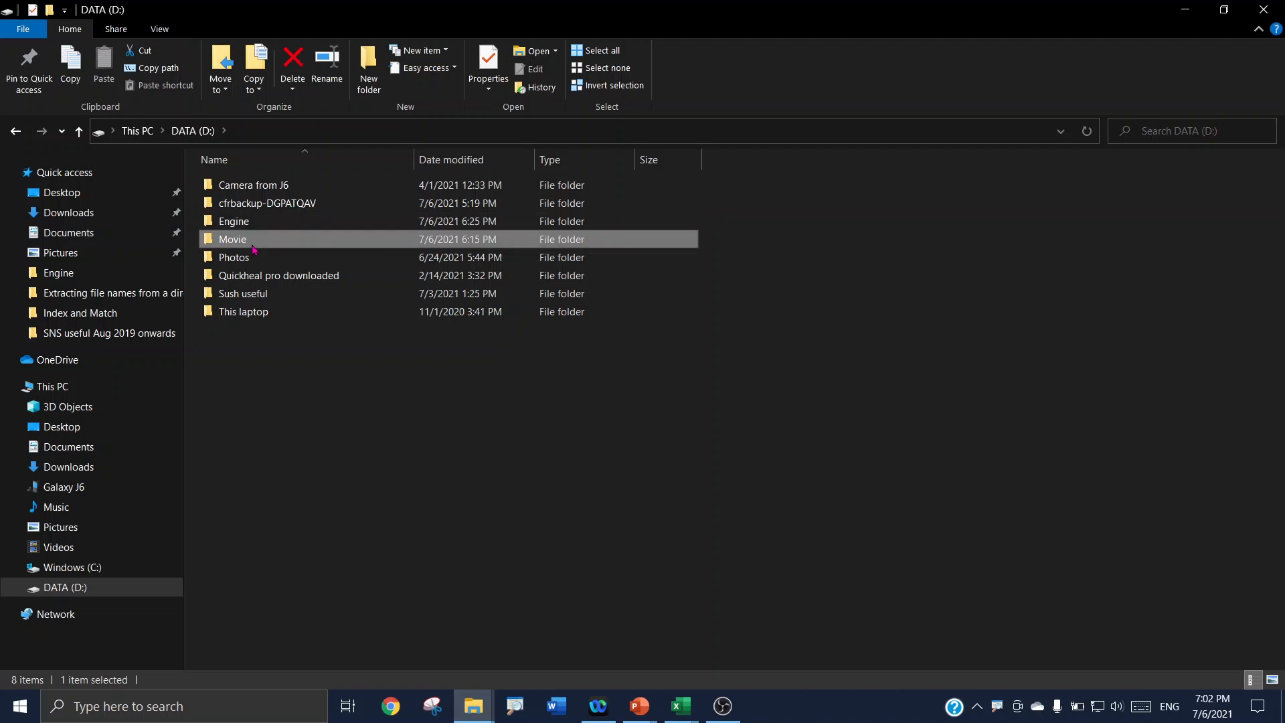
pyautogui.click(309, 133)
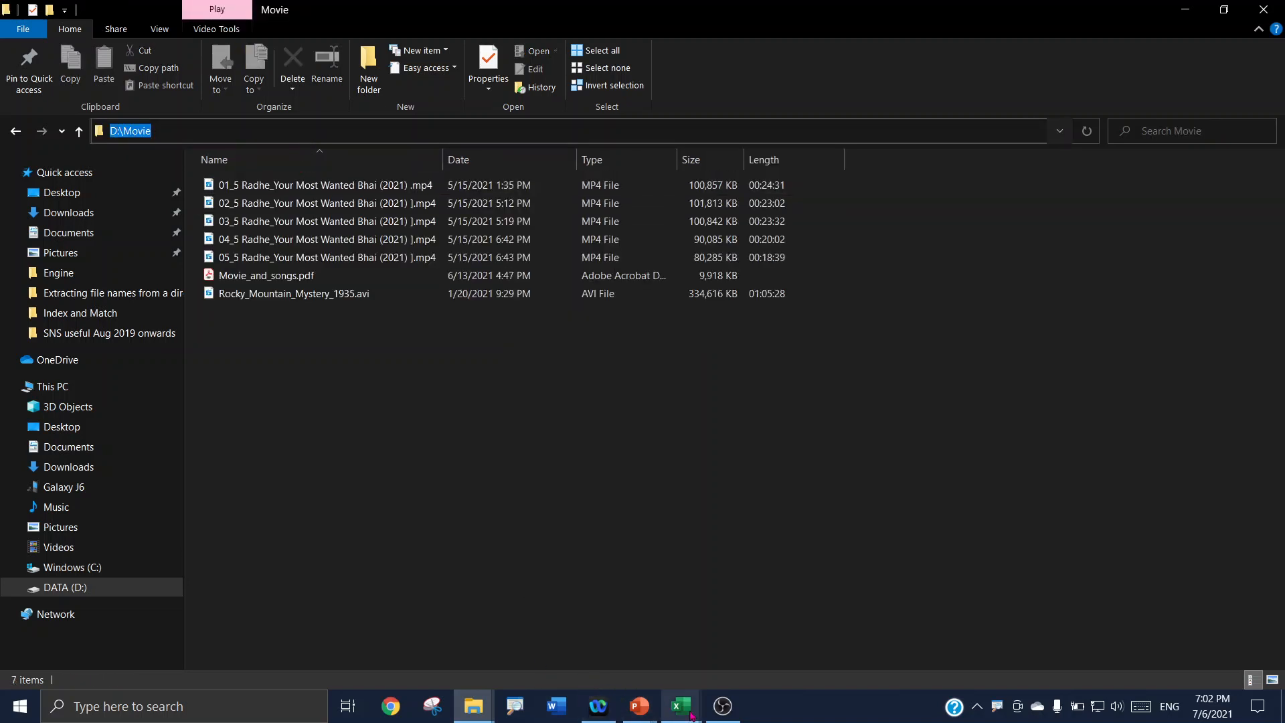
# Step: Return to Extracting directory content.xlsm in Excel and paste the folder path into cell A1 so it reads D:\Movie*
pyautogui.moveTo(691, 715)
pyautogui.click(589, 643)
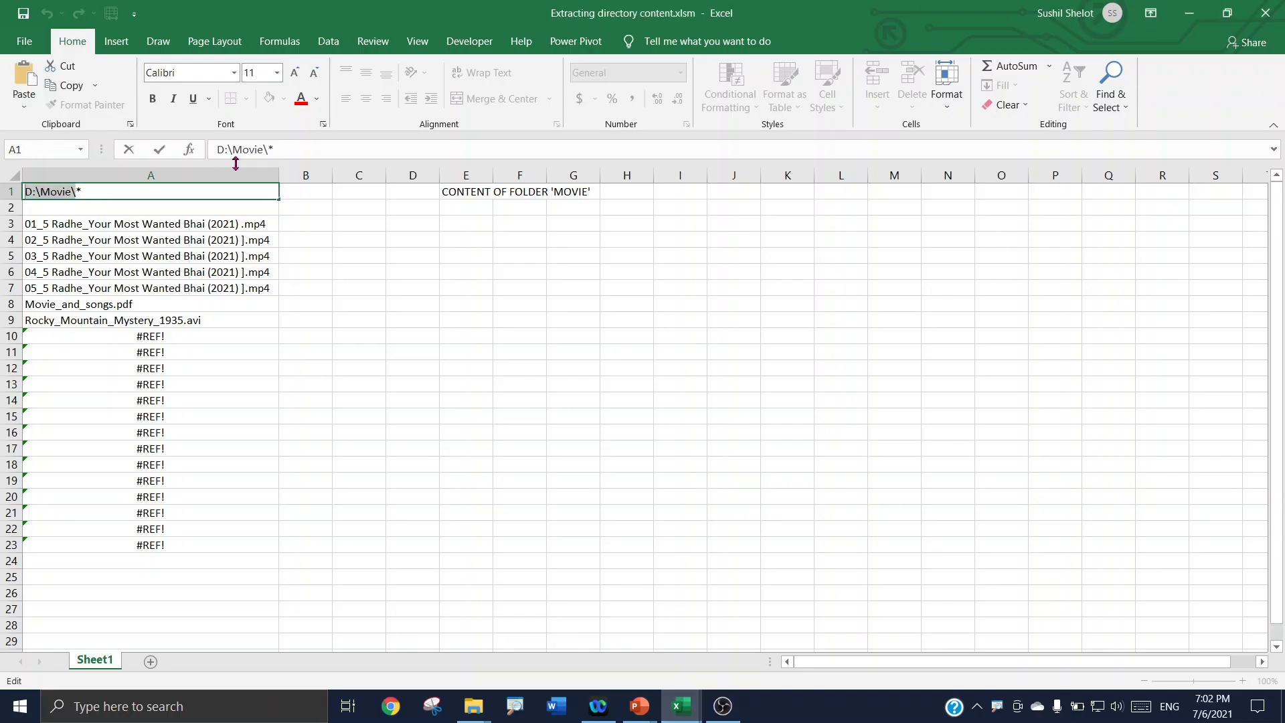
pyautogui.moveTo(269, 148); pyautogui.dragTo(203, 153)
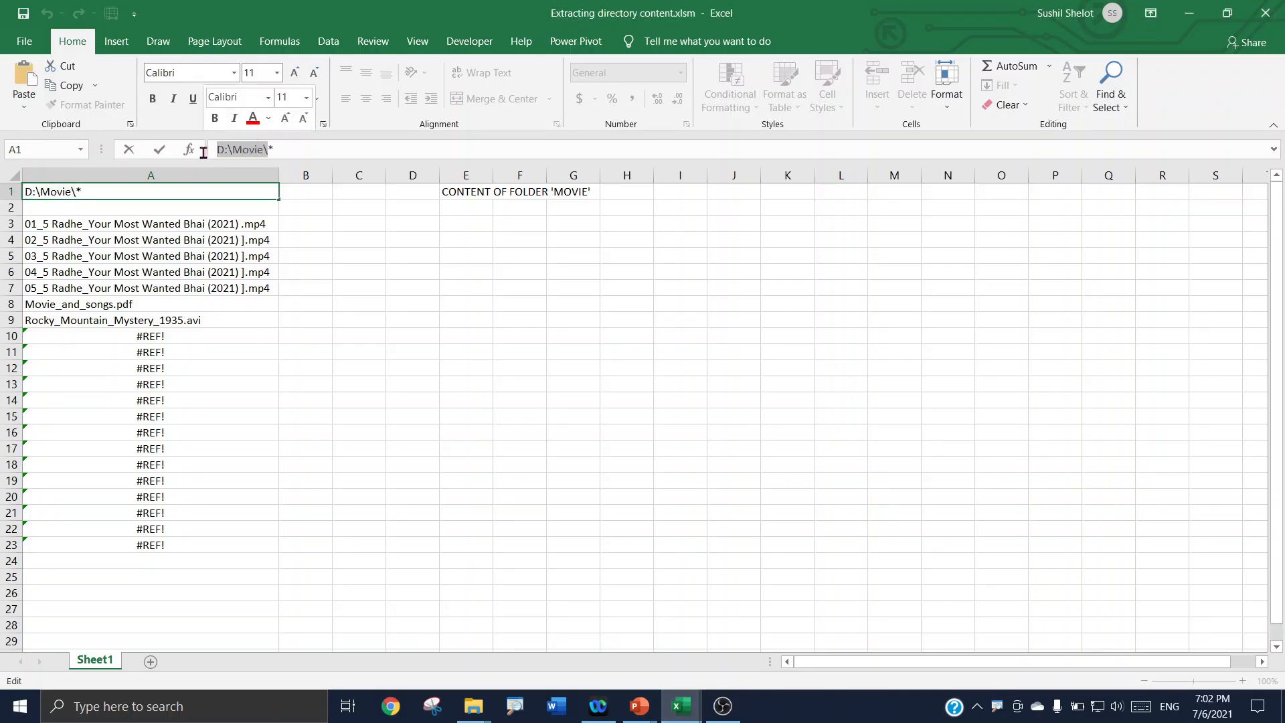
pyautogui.hotkey('ctrl', 'v')
pyautogui.press('Return')
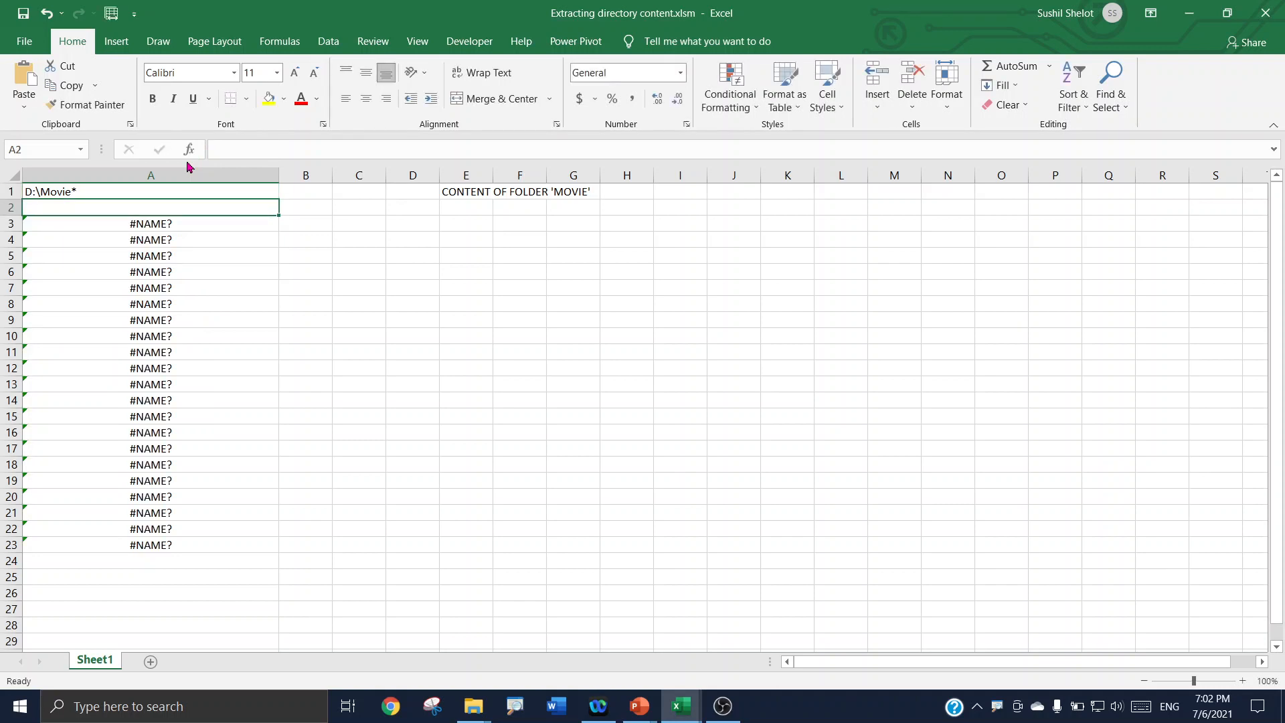
# Step: Inspect the name used in the INDEX formula of cell A3, leaving the formula unedited
pyautogui.click(189, 225)
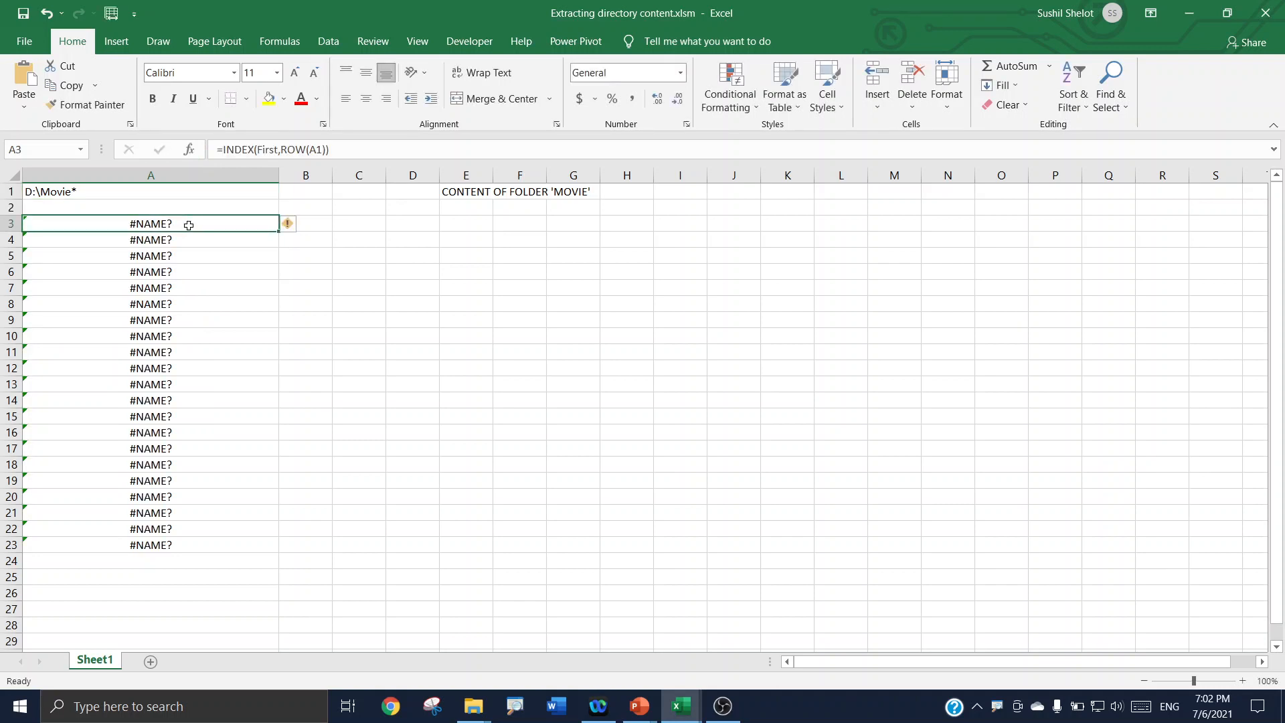
pyautogui.doubleClick(261, 149)
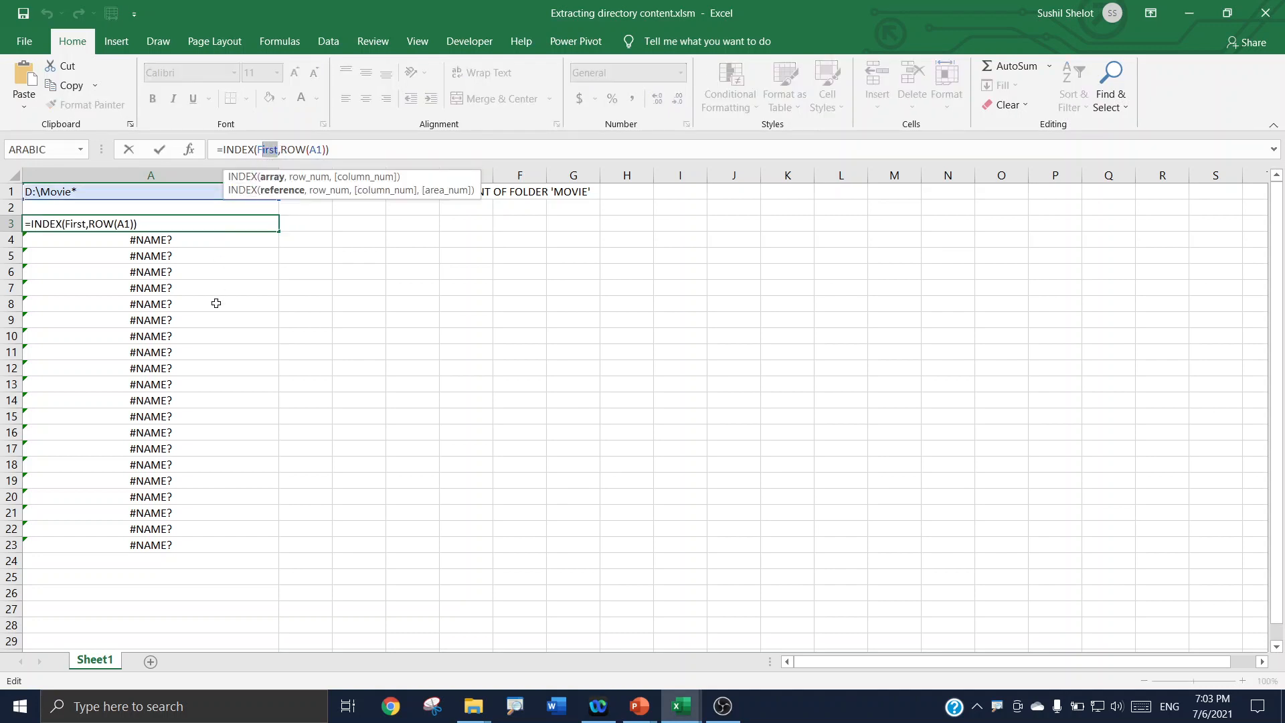
pyautogui.press('Escape')
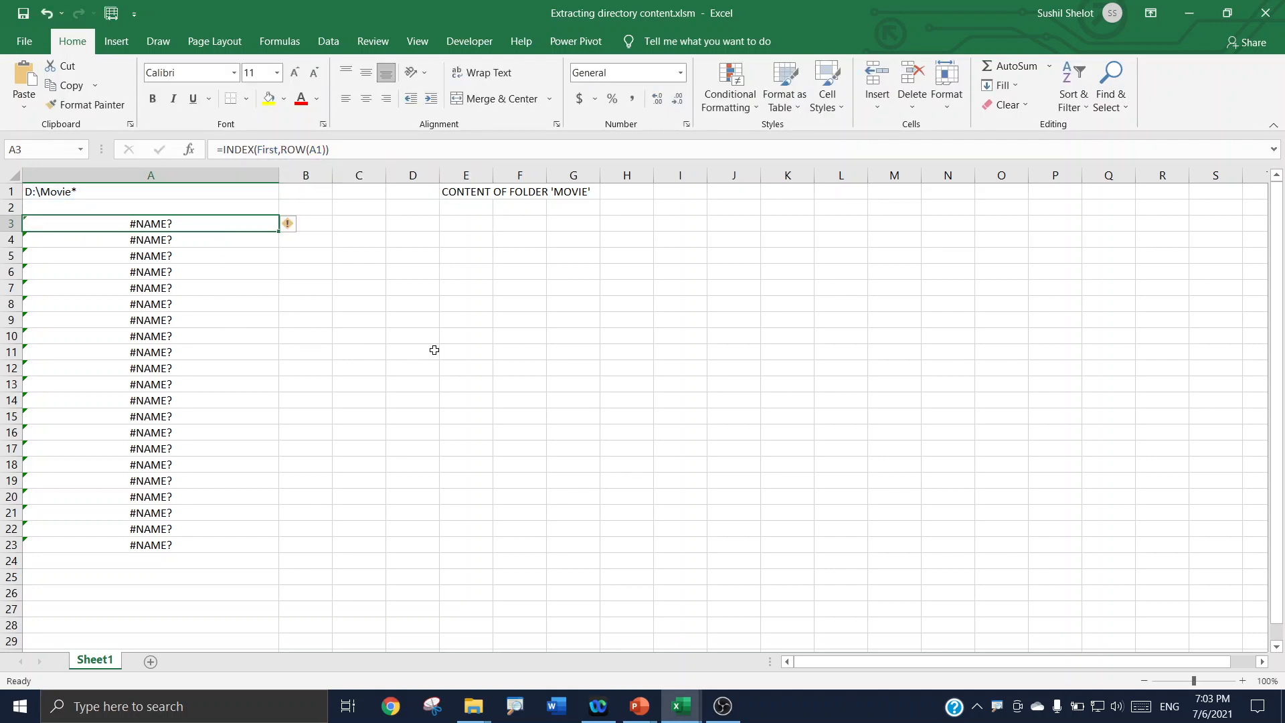
# Step: Edit the defined name First in the Name Manager so that it refers to =FILES(Sheet1!$A$1)
pyautogui.click(72, 196)
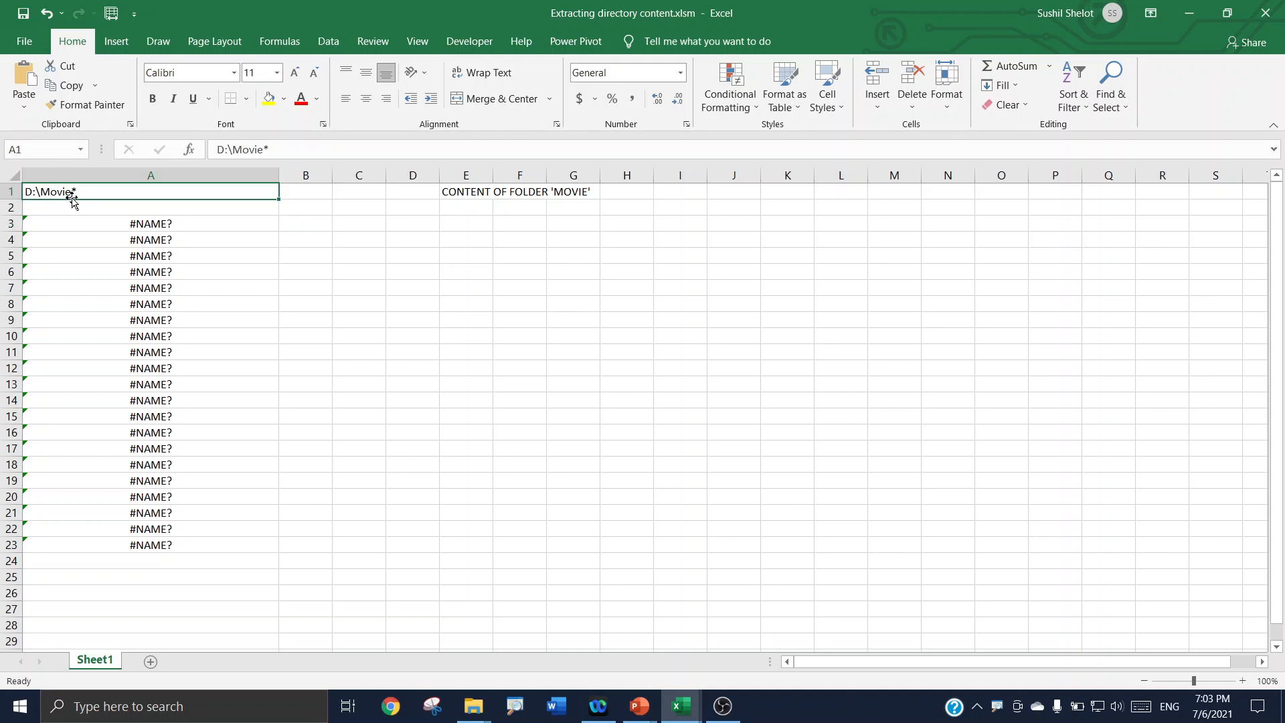
pyautogui.click(293, 43)
pyautogui.click(492, 91)
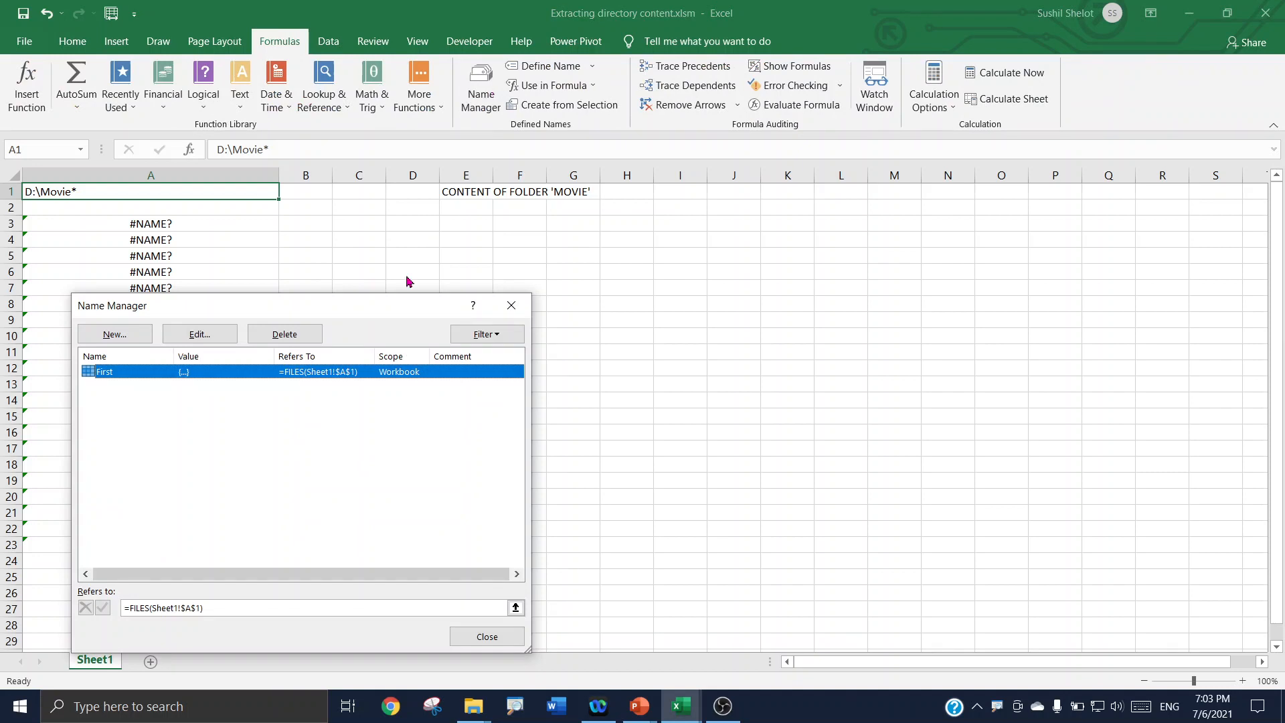
pyautogui.click(214, 335)
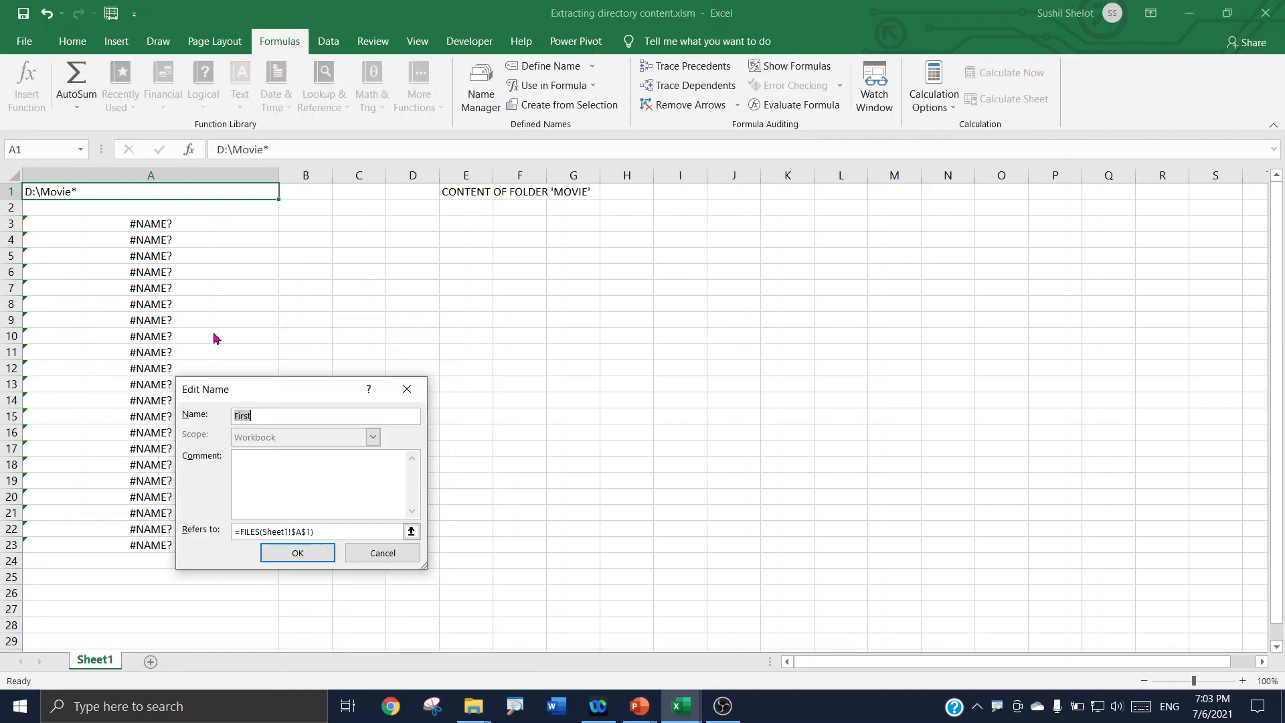
pyautogui.click(320, 529)
pyautogui.moveTo(320, 528); pyautogui.dragTo(227, 530)
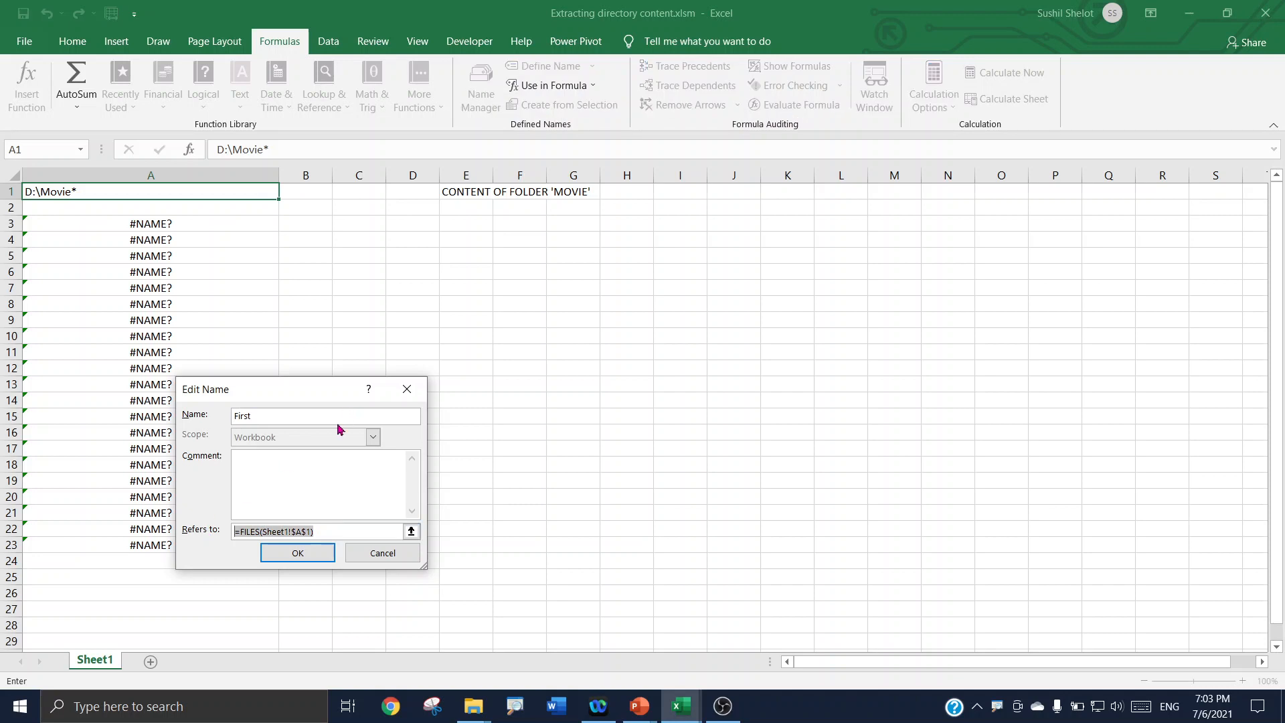
pyautogui.write('=Fi')
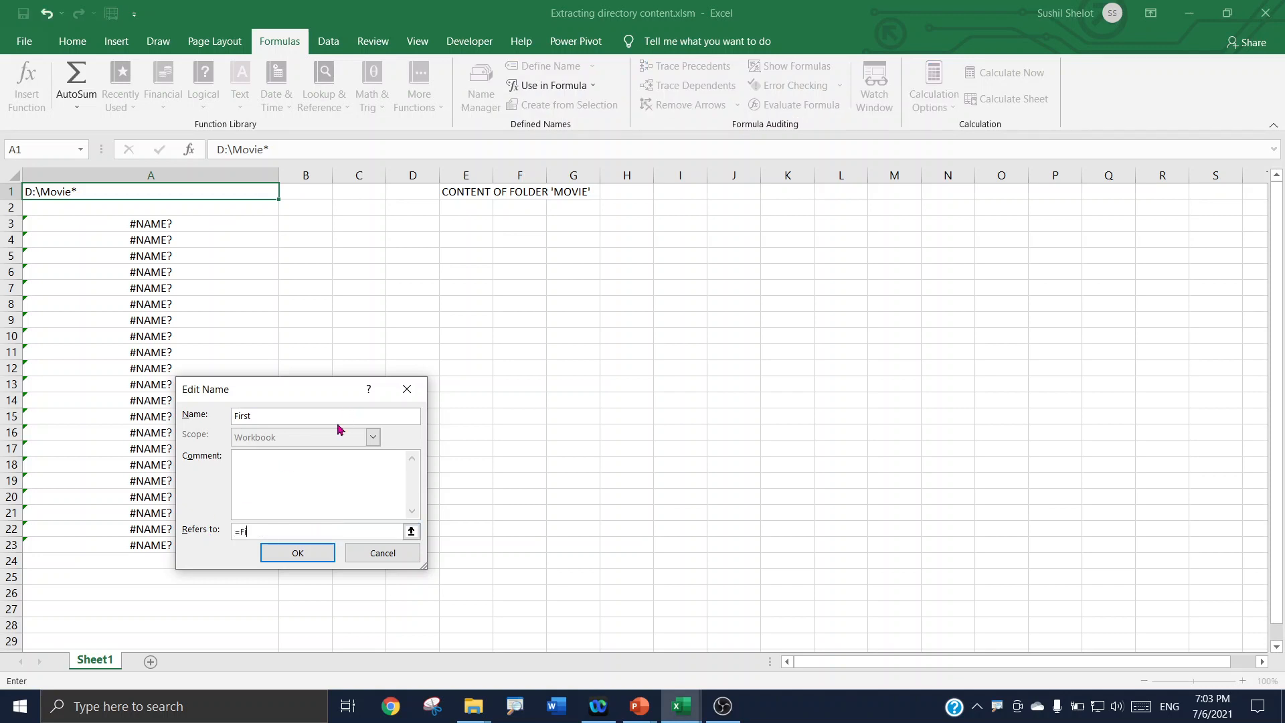
pyautogui.write('les(')
pyautogui.click(107, 190)
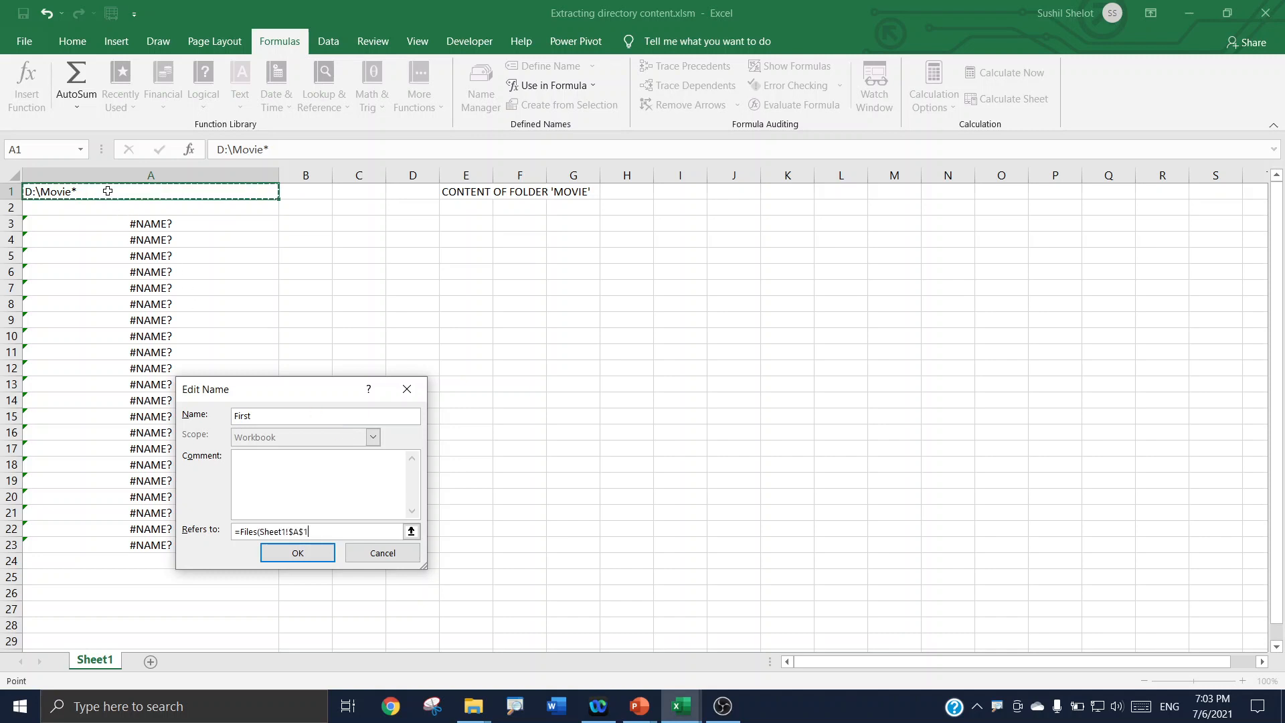
pyautogui.click(311, 552)
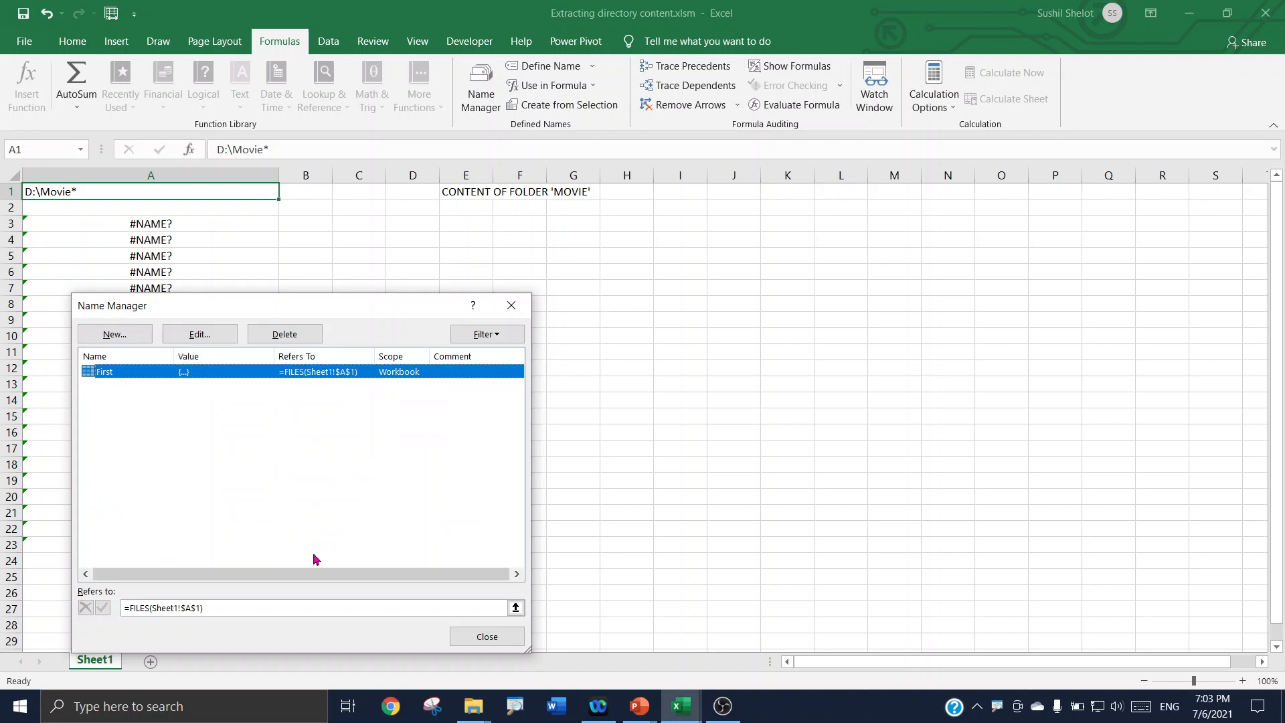
# Step: Close the Name Manager, correct the folder path in cell A1 to D:\Movie\* and check the INDEX formula in A3
pyautogui.click(486, 637)
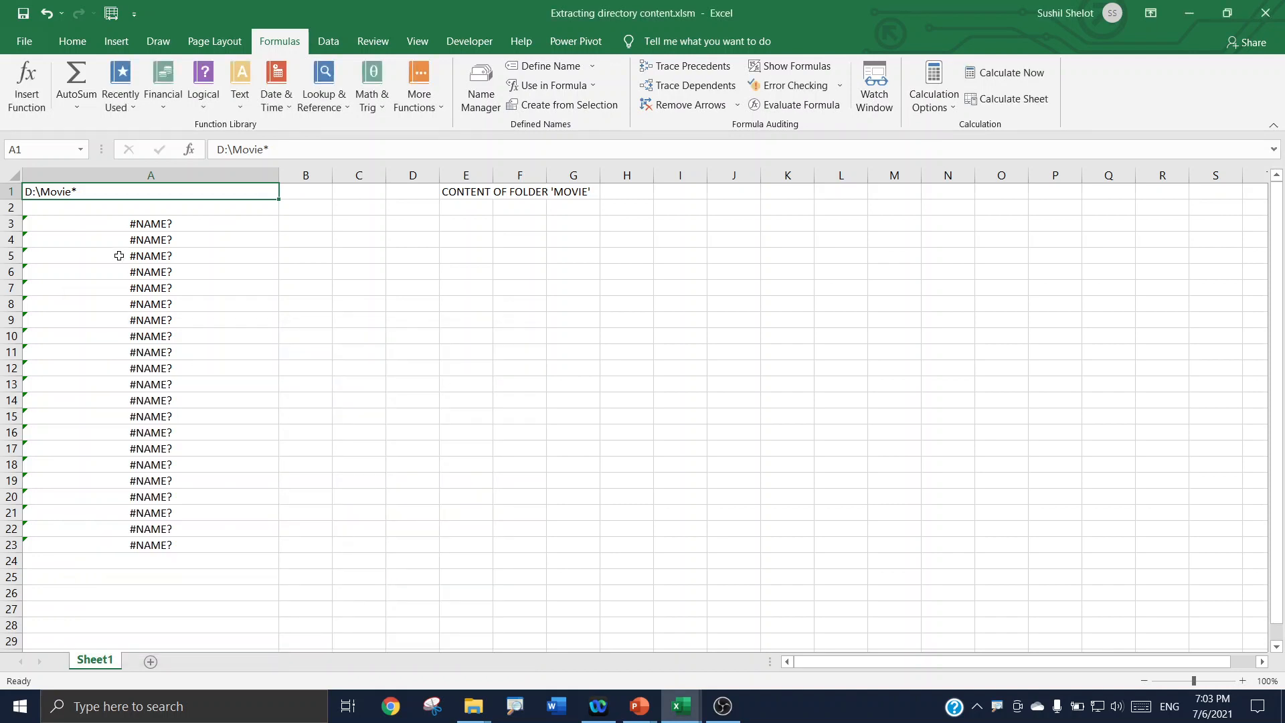
pyautogui.doubleClick(77, 191)
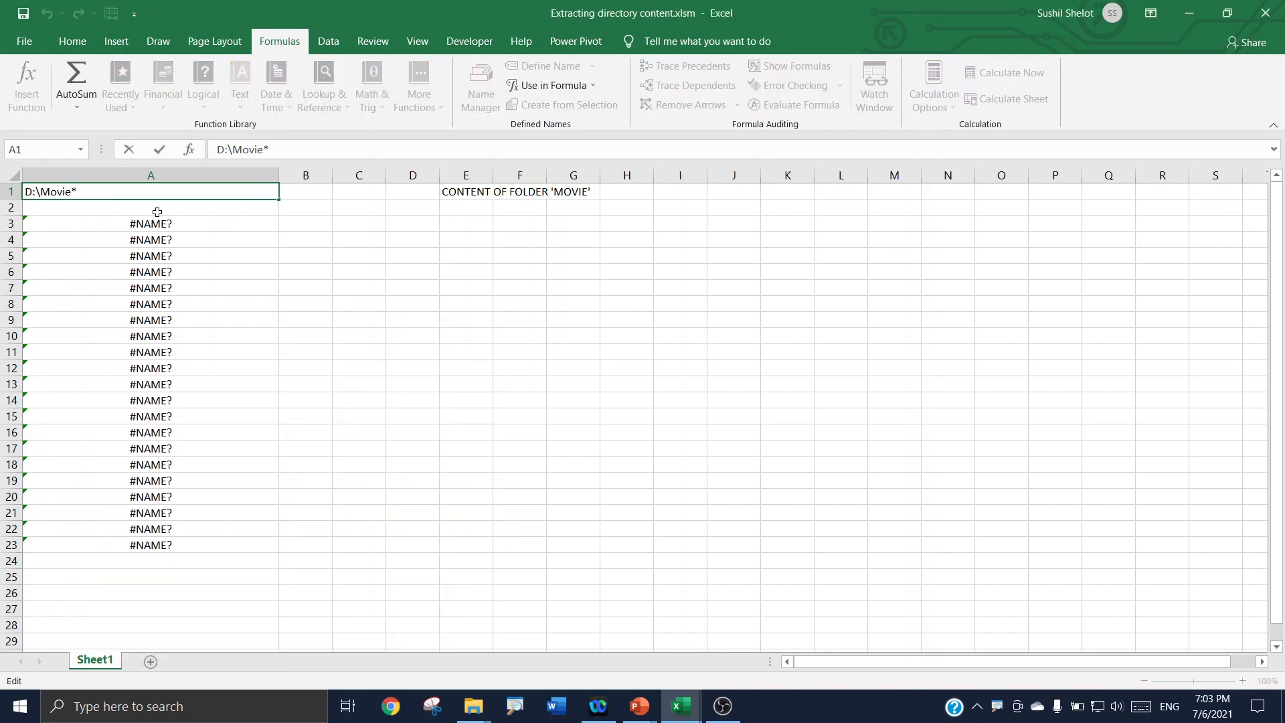
pyautogui.write('\\')
pyautogui.press('Return')
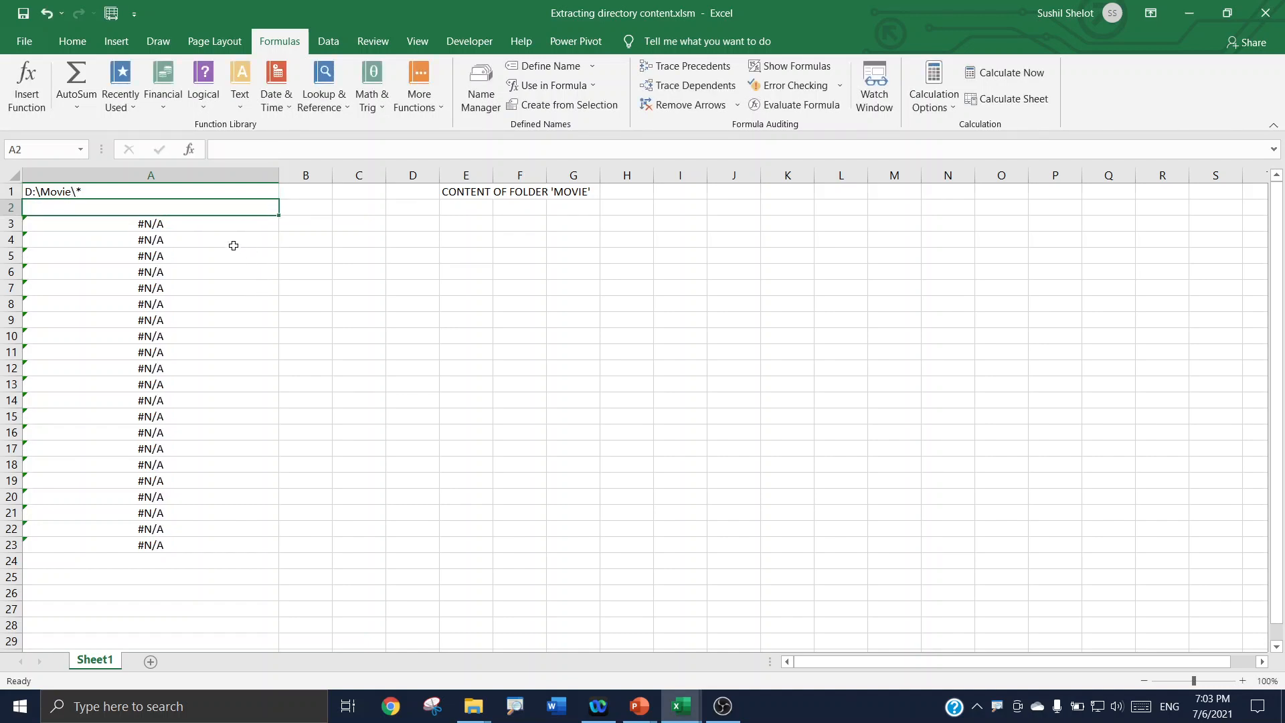
pyautogui.click(209, 225)
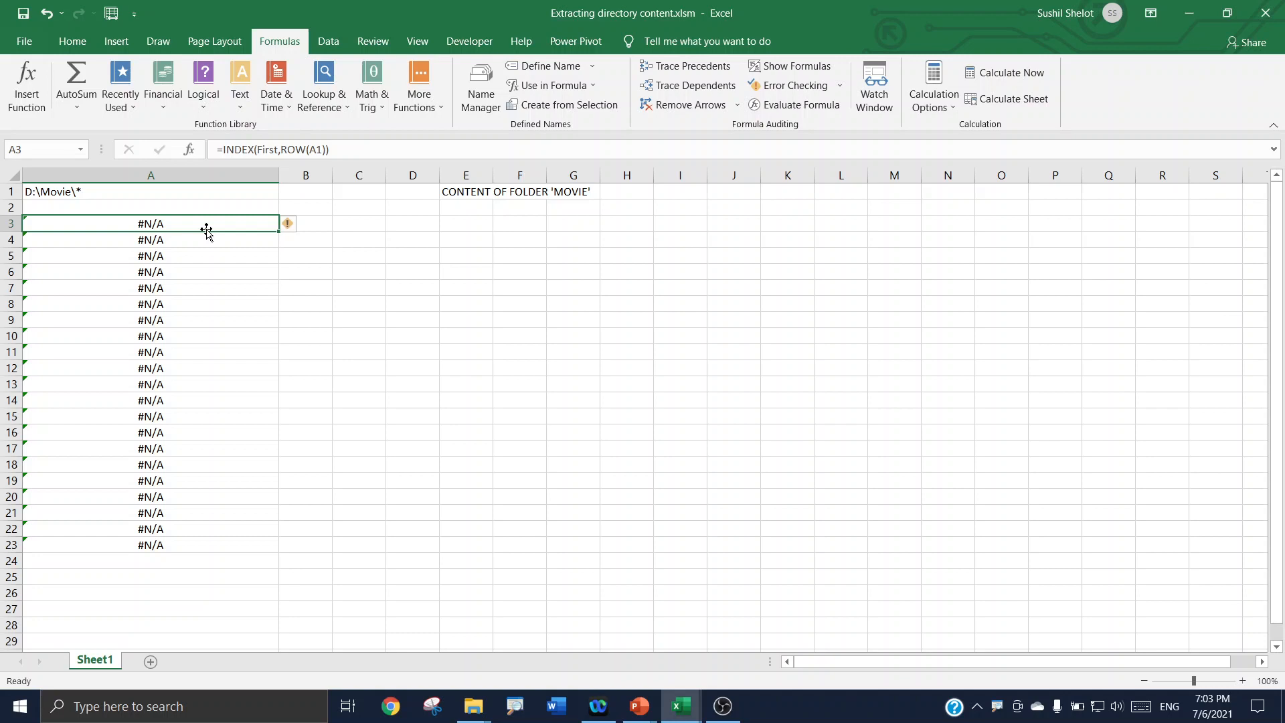
# Step: Clear cell A1, paste the Movie folder path again and append \* so that it reads D:\Movie\*
pyautogui.click(138, 192)
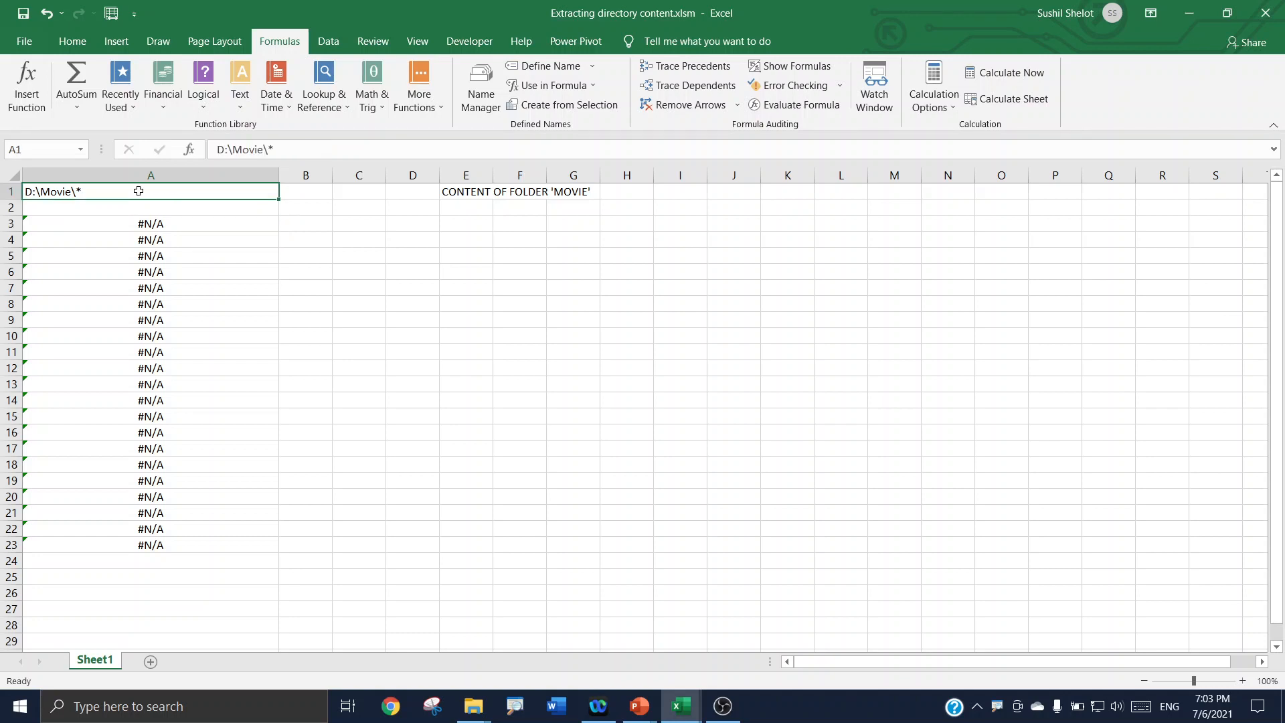
pyautogui.press('Delete')
pyautogui.hotkey('ctrl', 'v')
pyautogui.doubleClick(138, 192)
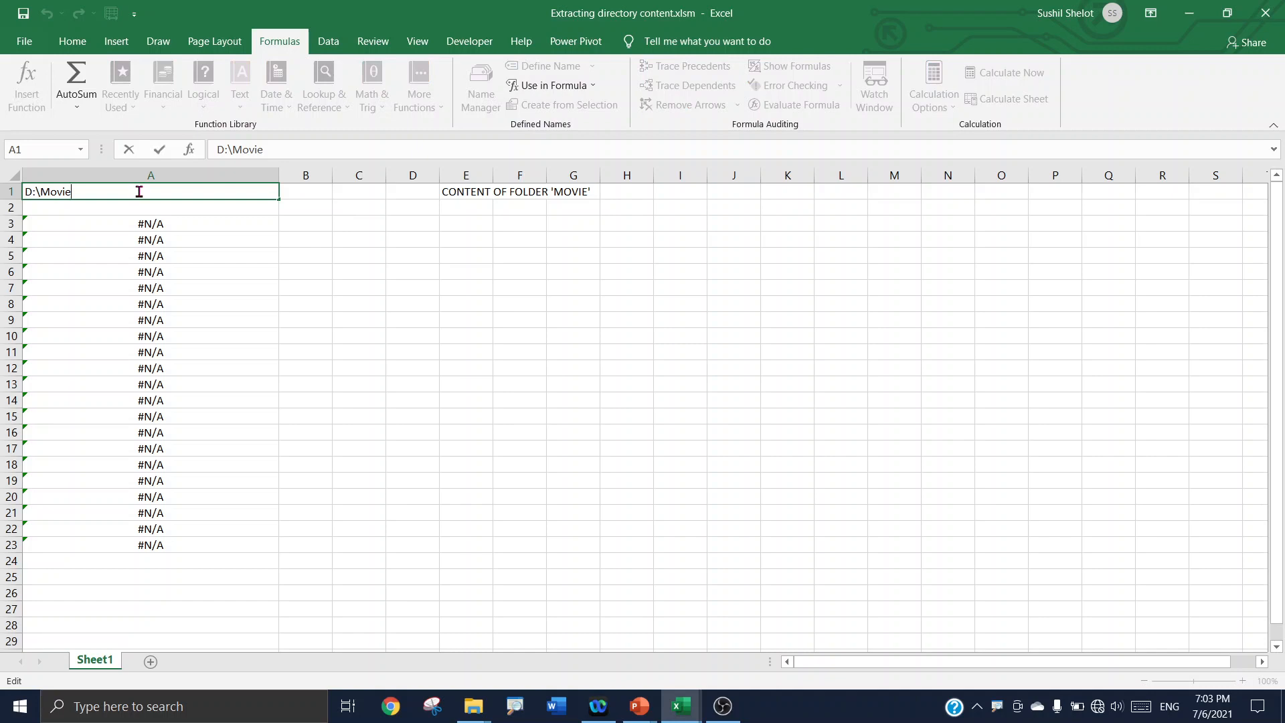
pyautogui.write('\\*')
pyautogui.press('Return')
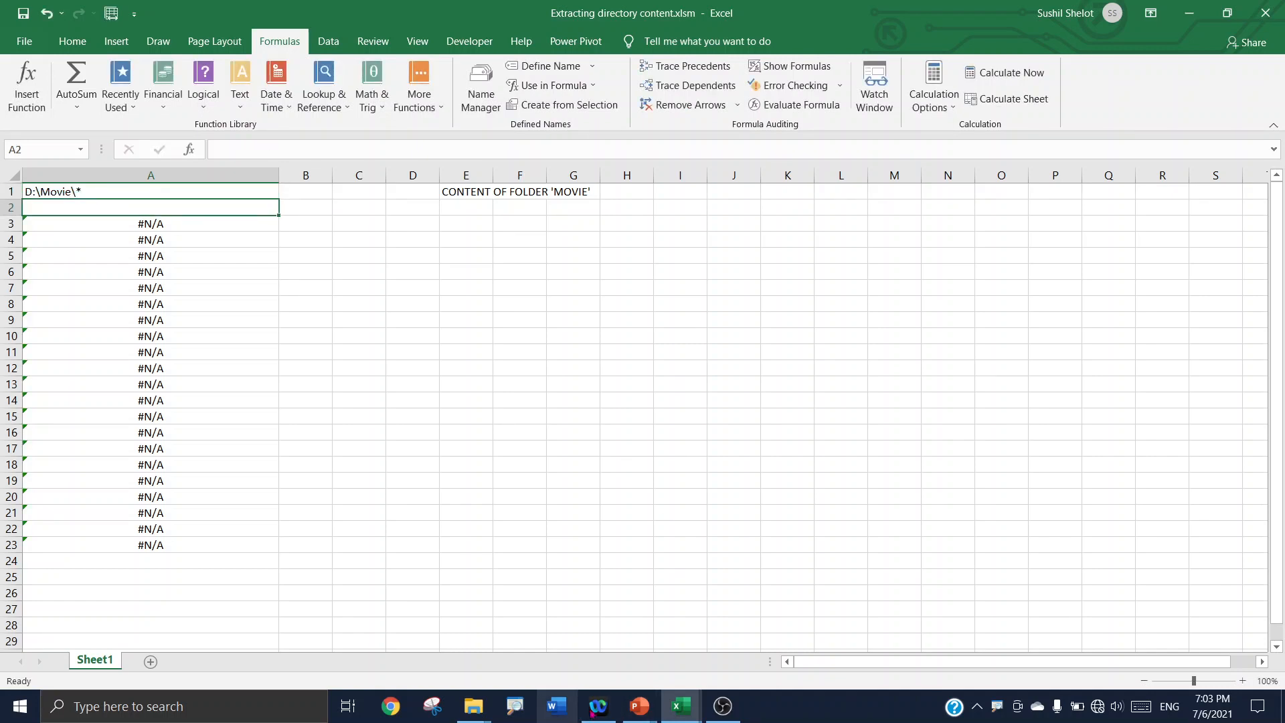
# Step: Switch to the Book3 workbook and inspect the folder path in cell A1, leaving it unedited
pyautogui.click(692, 716)
pyautogui.click(728, 666)
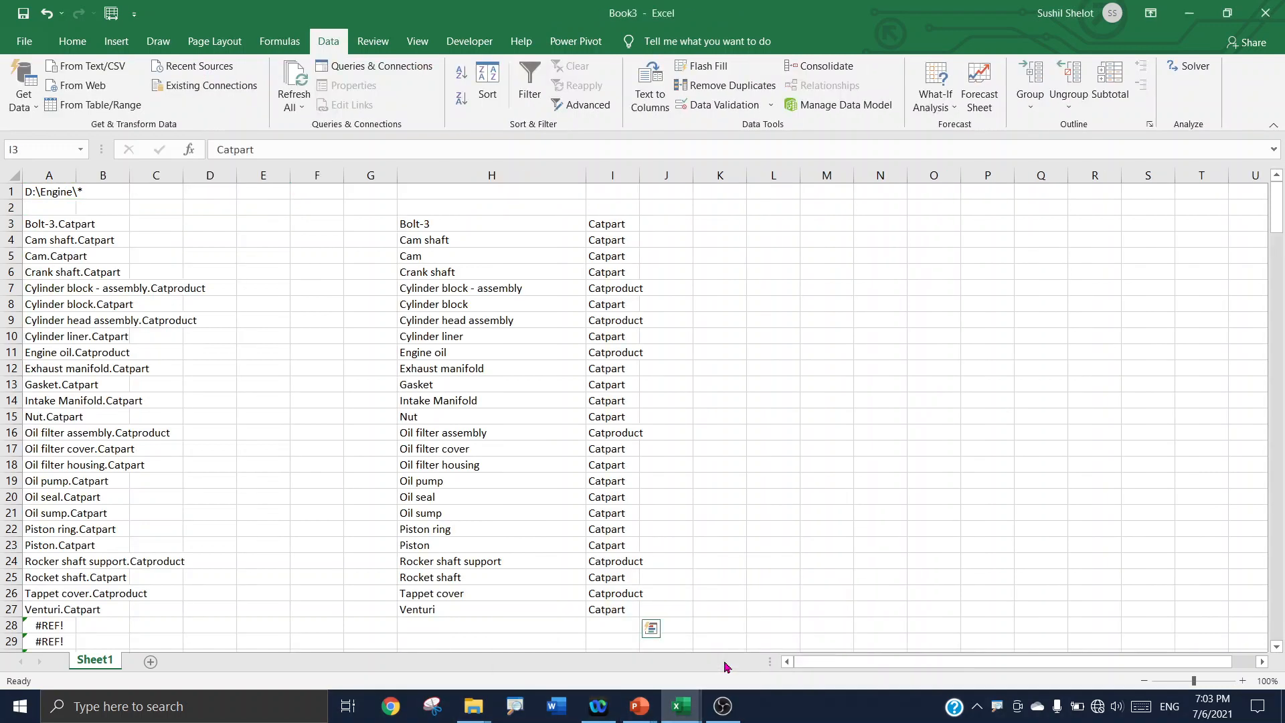
pyautogui.click(62, 194)
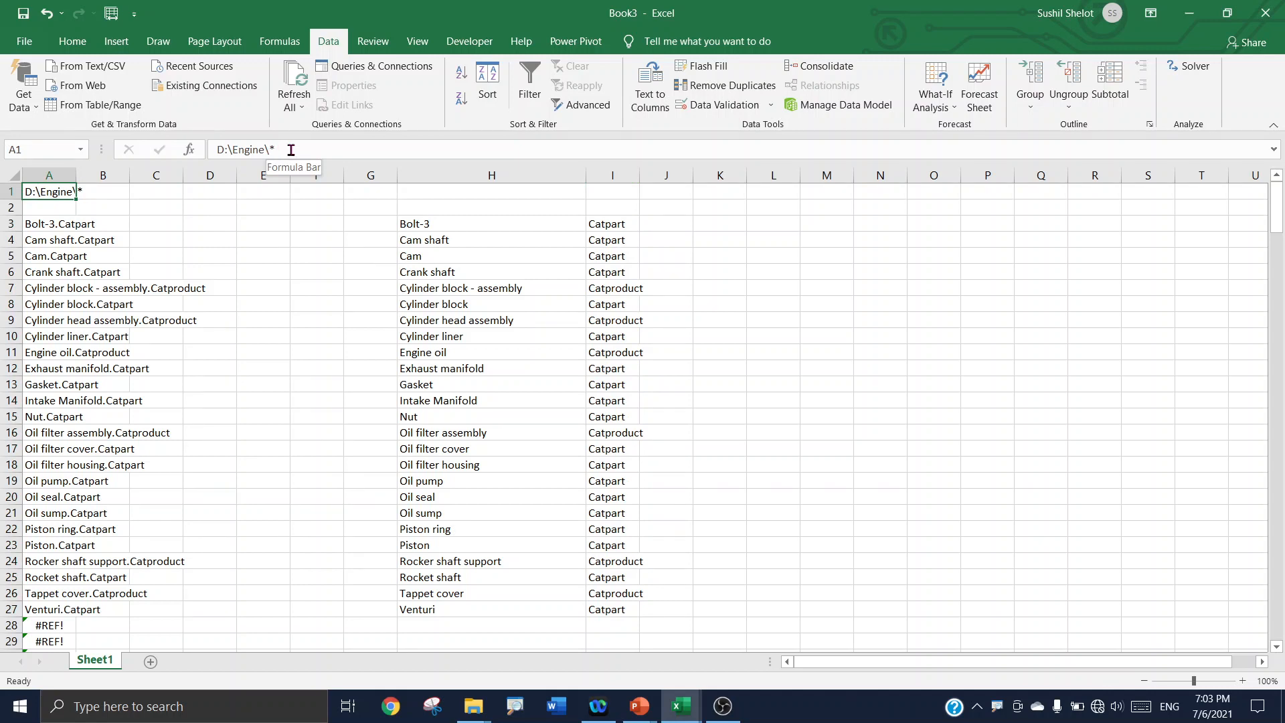
pyautogui.moveTo(291, 150); pyautogui.dragTo(182, 149)
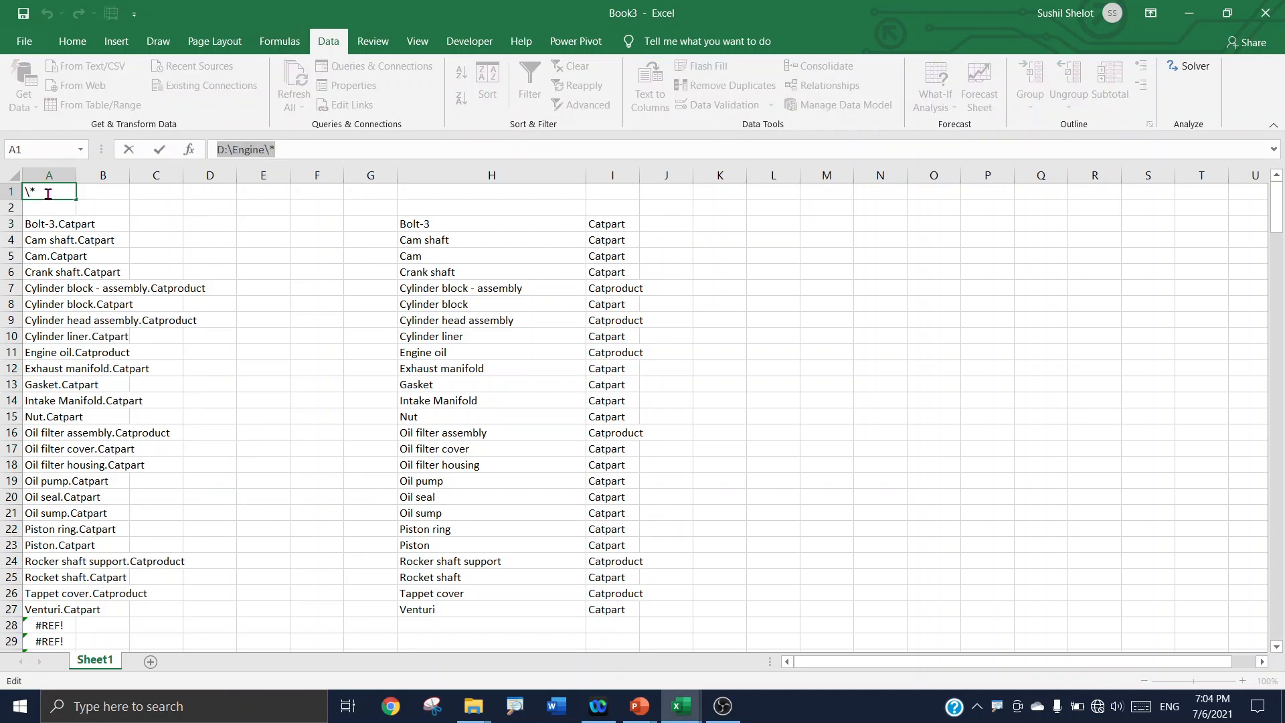
pyautogui.press('Escape')
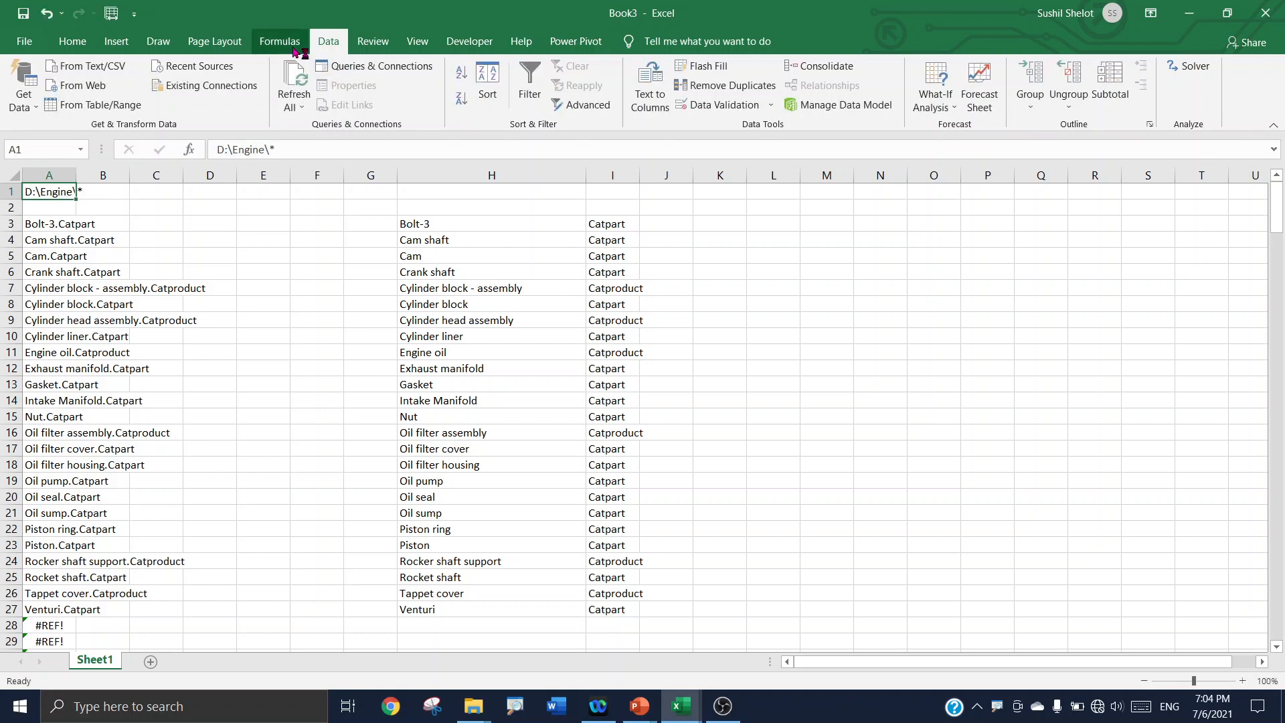
# Step: Replace the folder path in cell A1 of Book3 with D:\Movie\*
pyautogui.moveTo(287, 148); pyautogui.dragTo(198, 150)
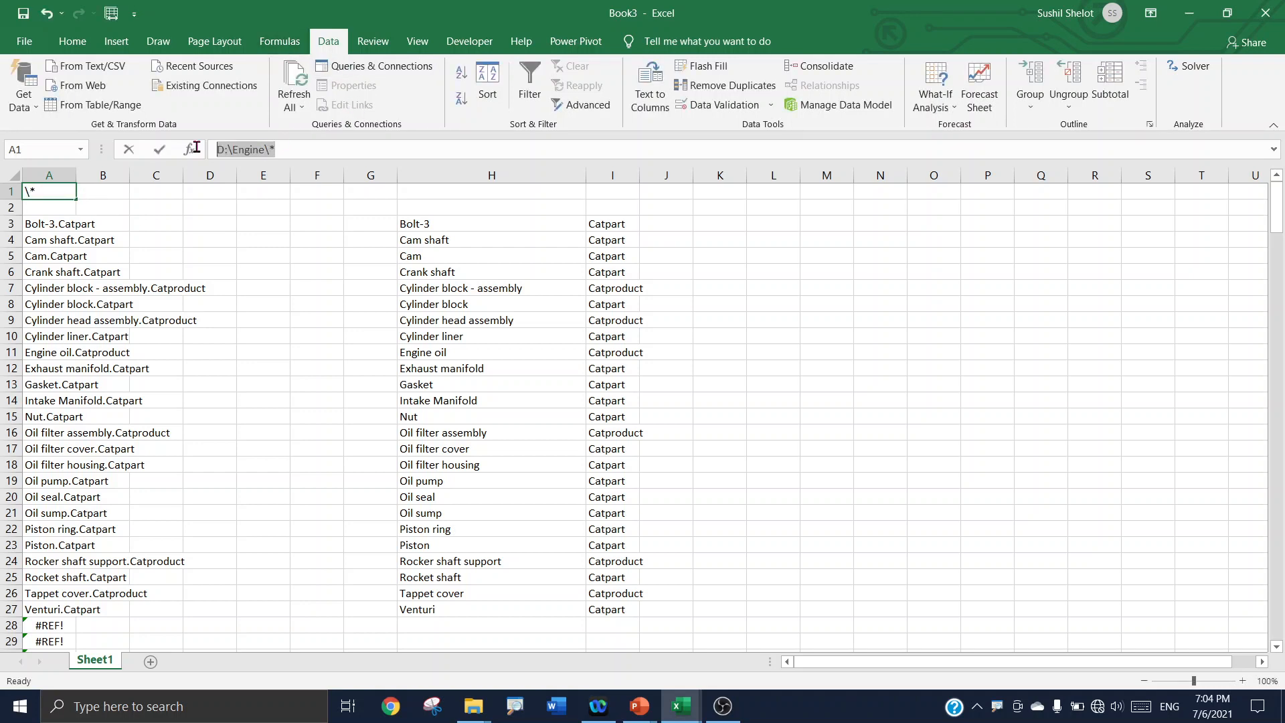
pyautogui.write('D:\\Movie')
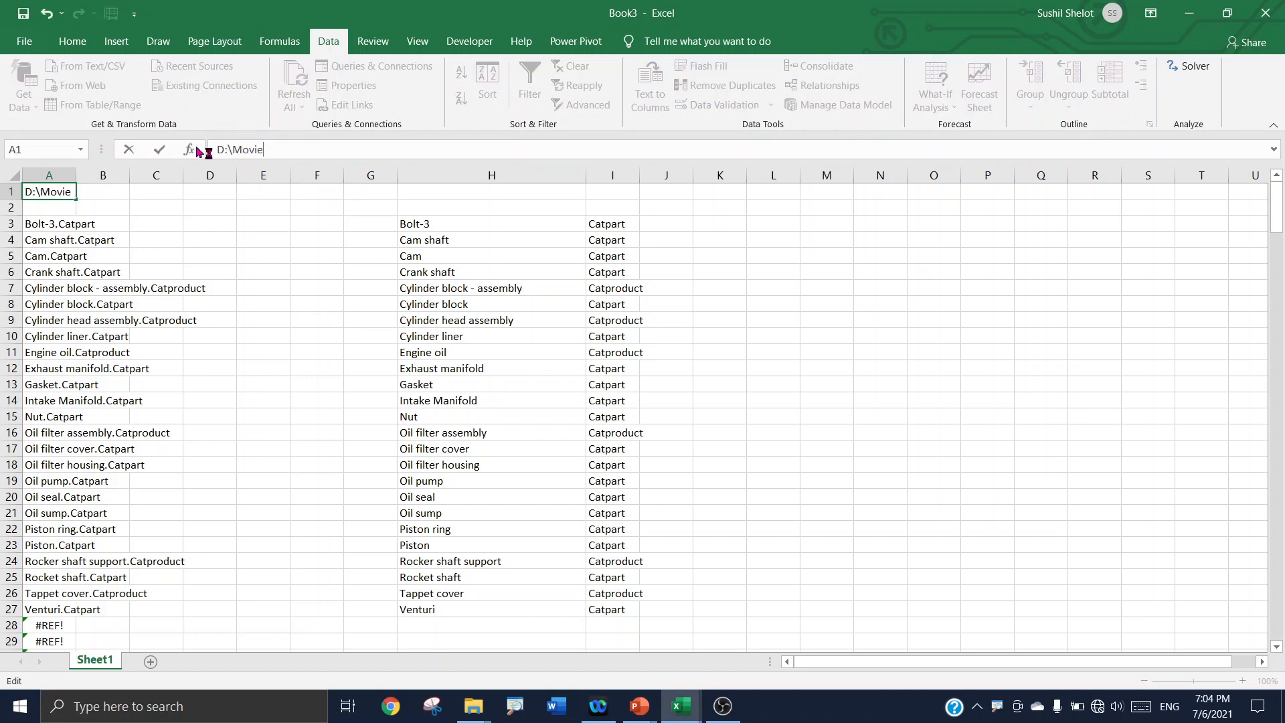
pyautogui.write('\\*.Ca')
pyautogui.press('BackSpace')
pyautogui.press('BackSpace')
pyautogui.press('BackSpace')
pyautogui.press('BackSpace')
pyautogui.press('Return')
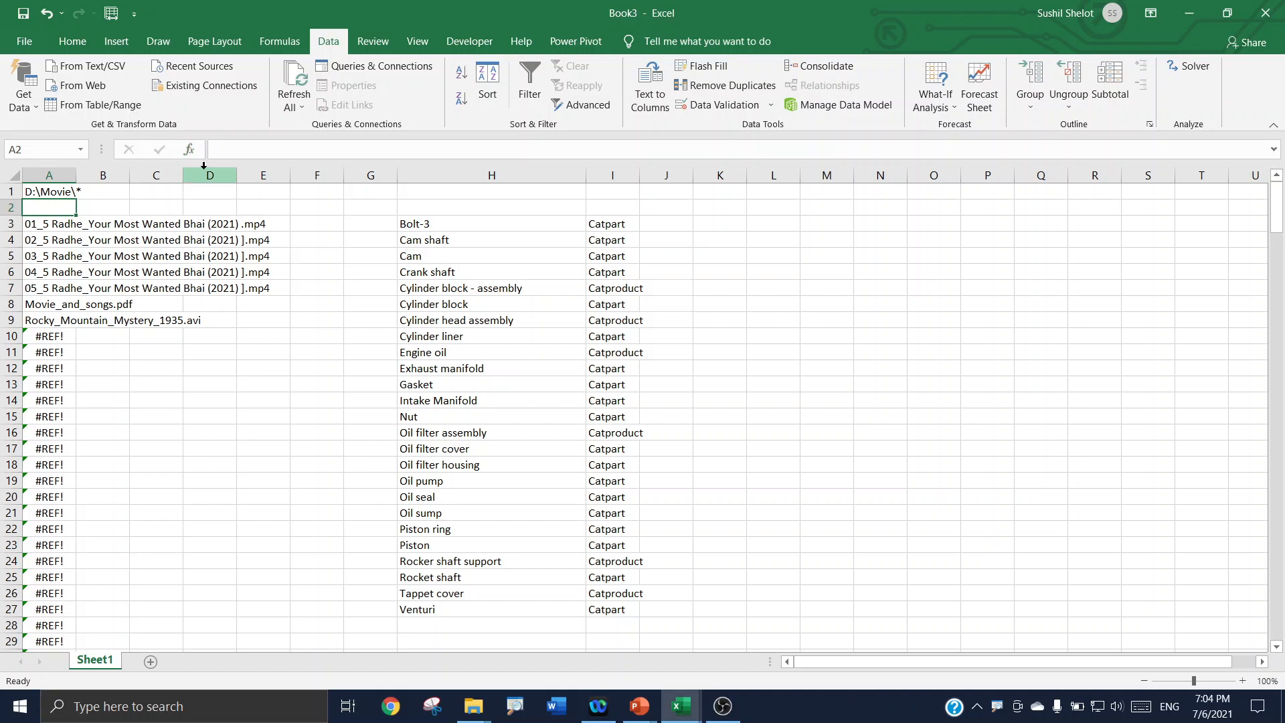
# Step: Return to Extracting directory content.xlsm and inspect the folder path in cell A1 for comparison
pyautogui.click(681, 705)
pyautogui.click(625, 674)
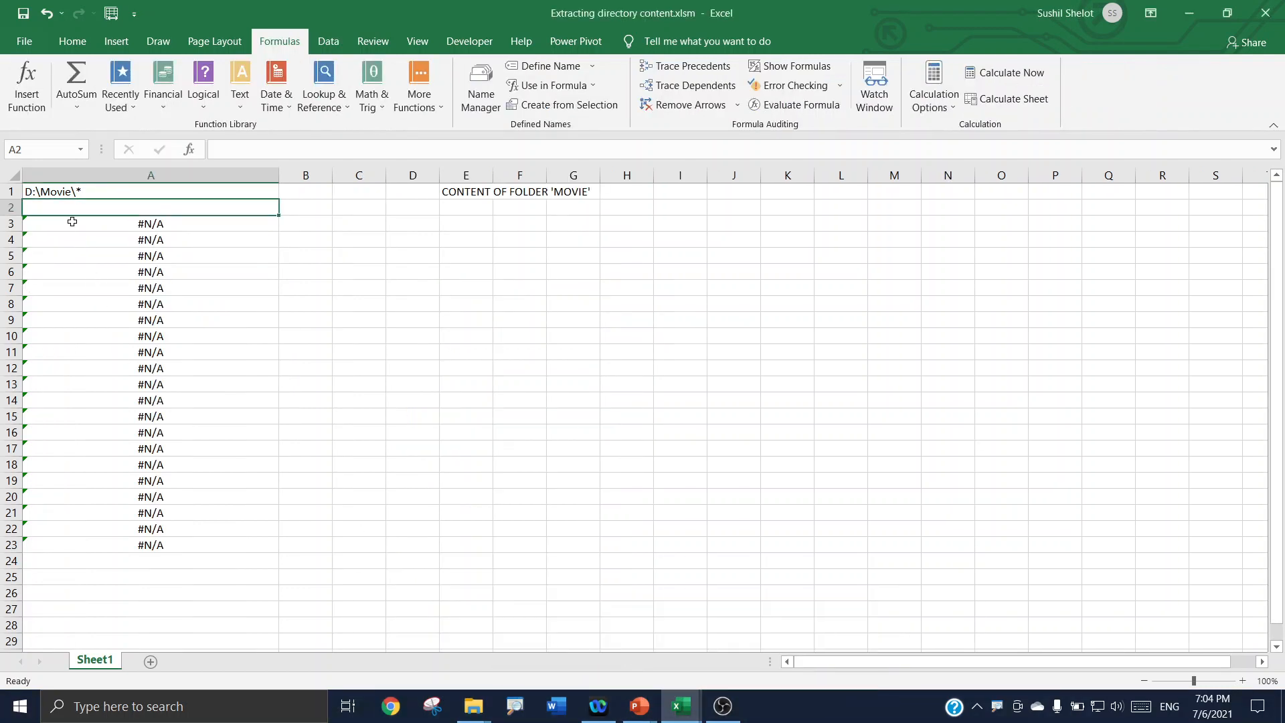
pyautogui.click(56, 190)
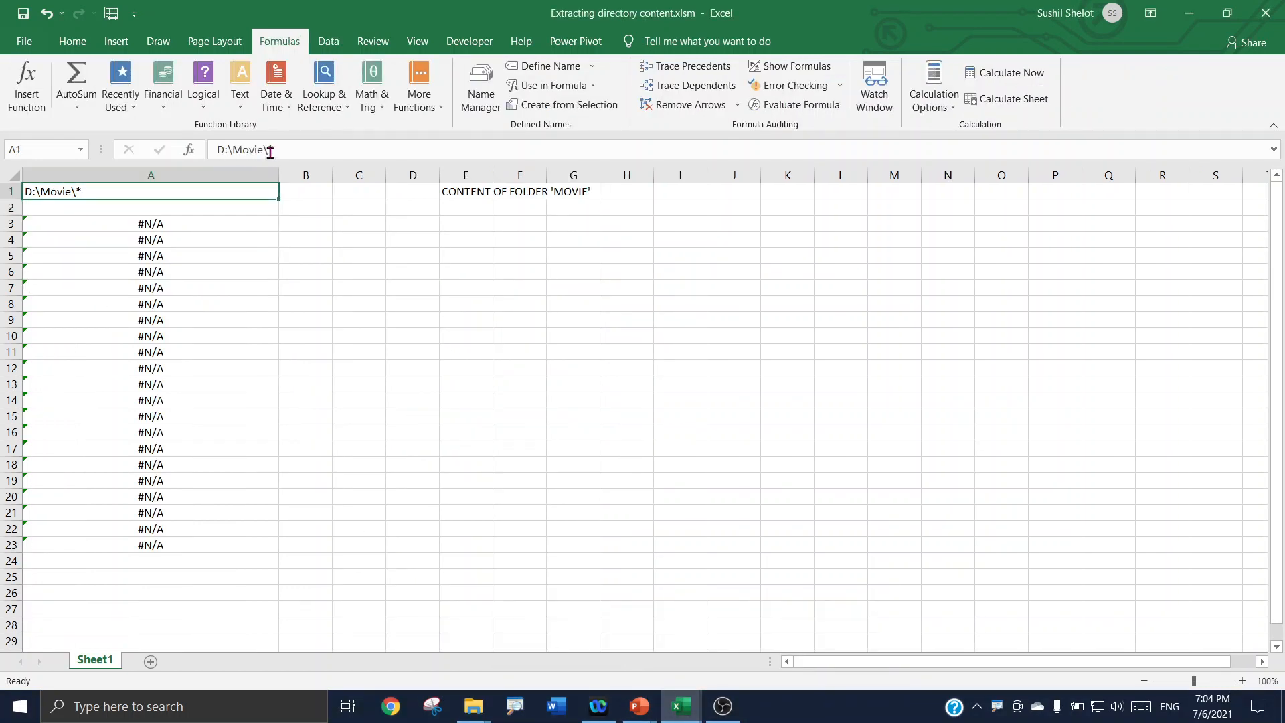
pyautogui.moveTo(269, 150); pyautogui.dragTo(217, 150)
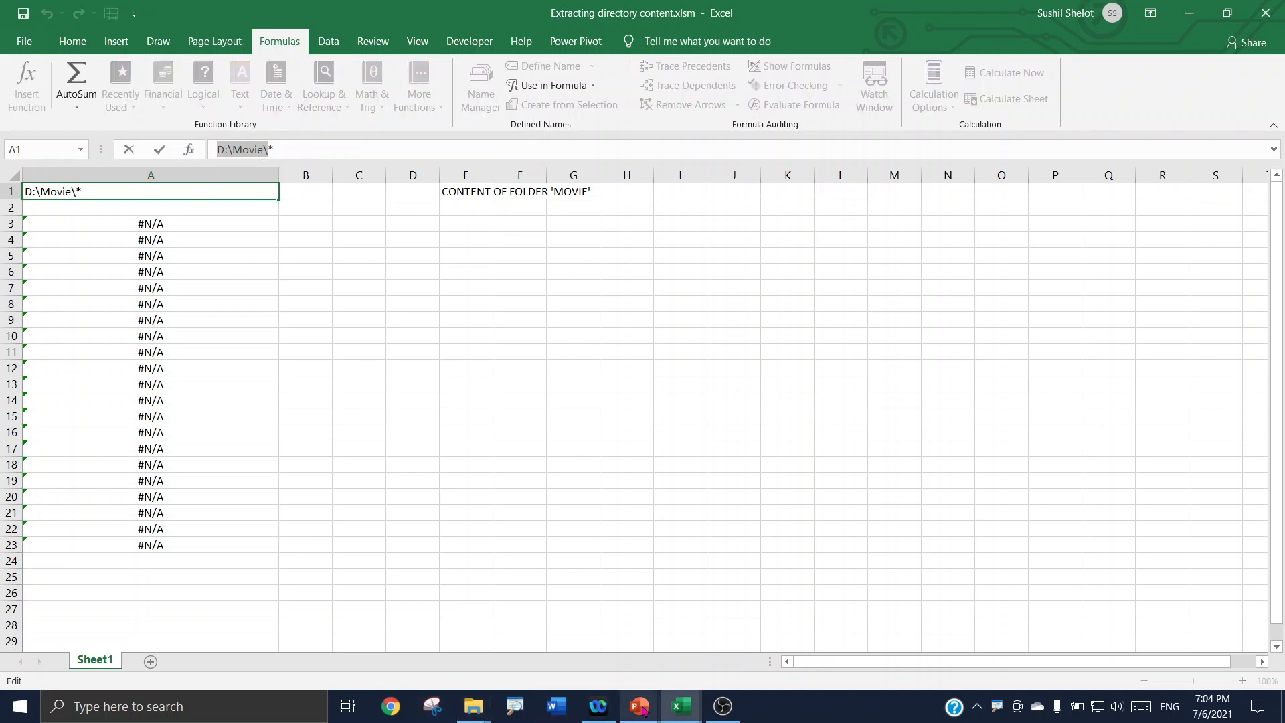
# Step: Switch back to Book3 and review the path in cell A1 and the Movie file names in A3:A9
pyautogui.click(680, 706)
pyautogui.click(728, 670)
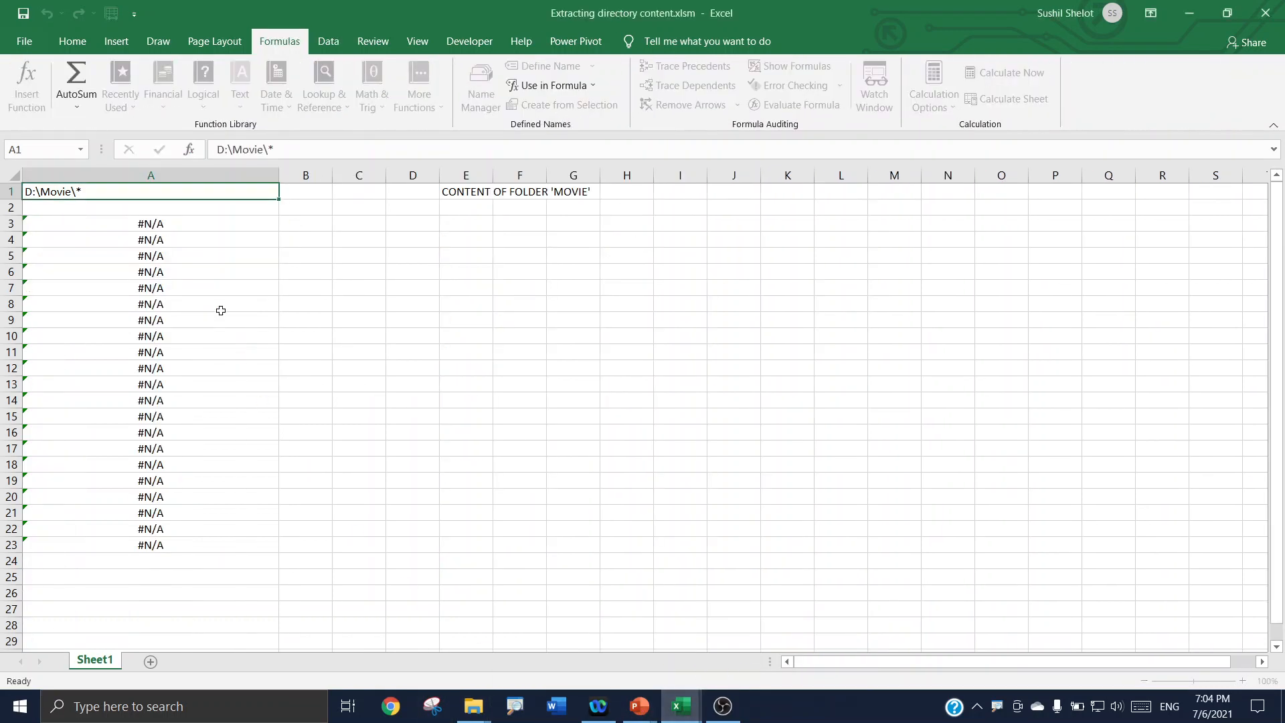
pyautogui.click(52, 192)
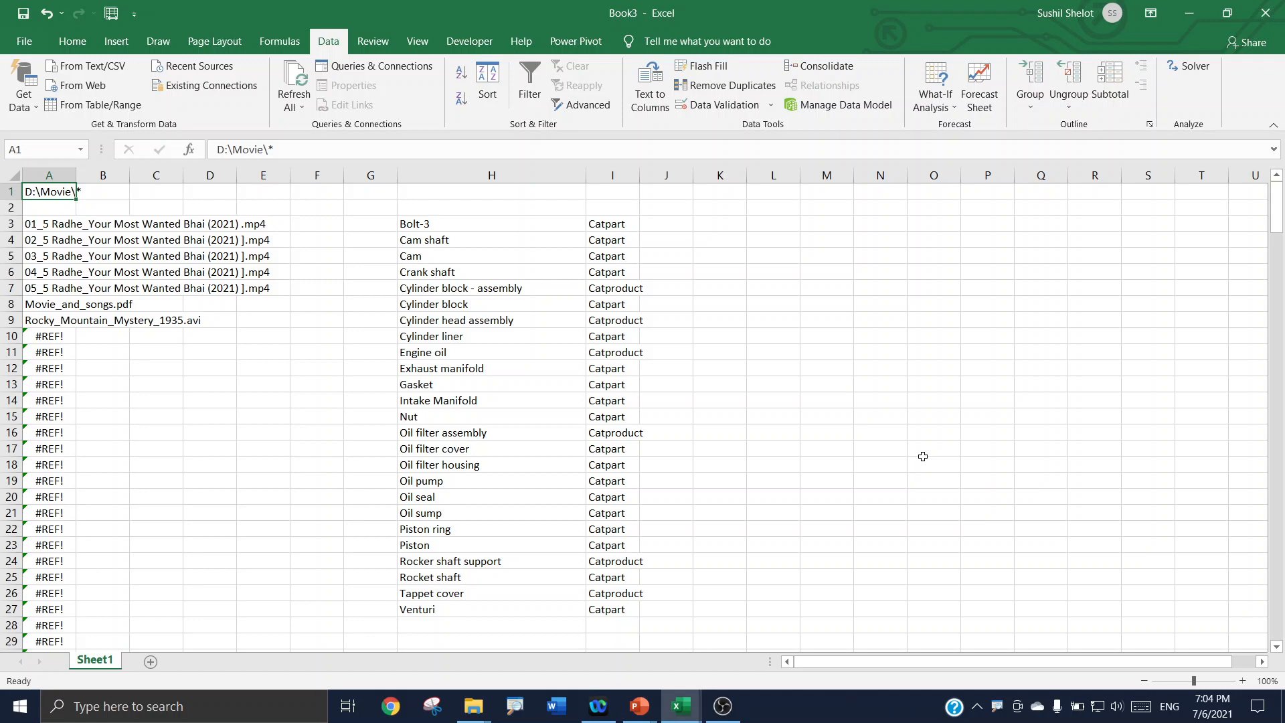
pyautogui.moveTo(47, 224); pyautogui.dragTo(42, 323)
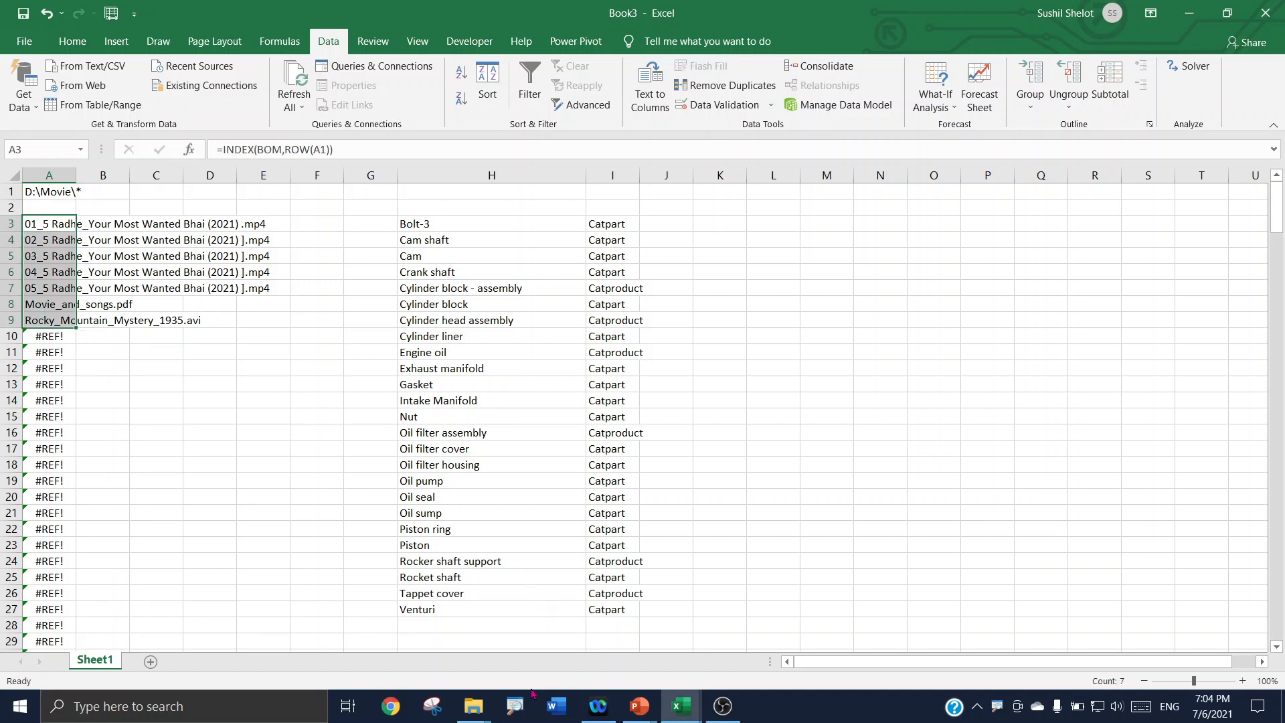
# Step: Switch to the Engine folder in File Explorer and select its full path in the address
pyautogui.moveTo(462, 720)
pyautogui.click(404, 660)
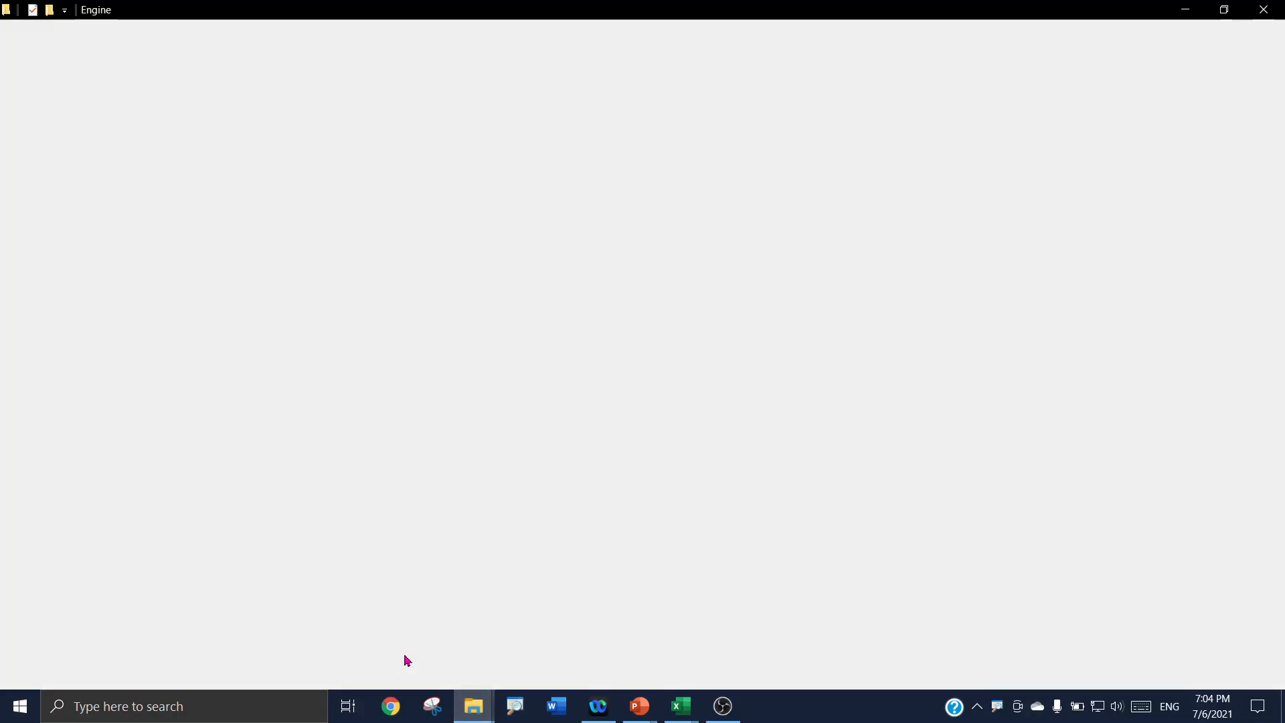
pyautogui.click(328, 132)
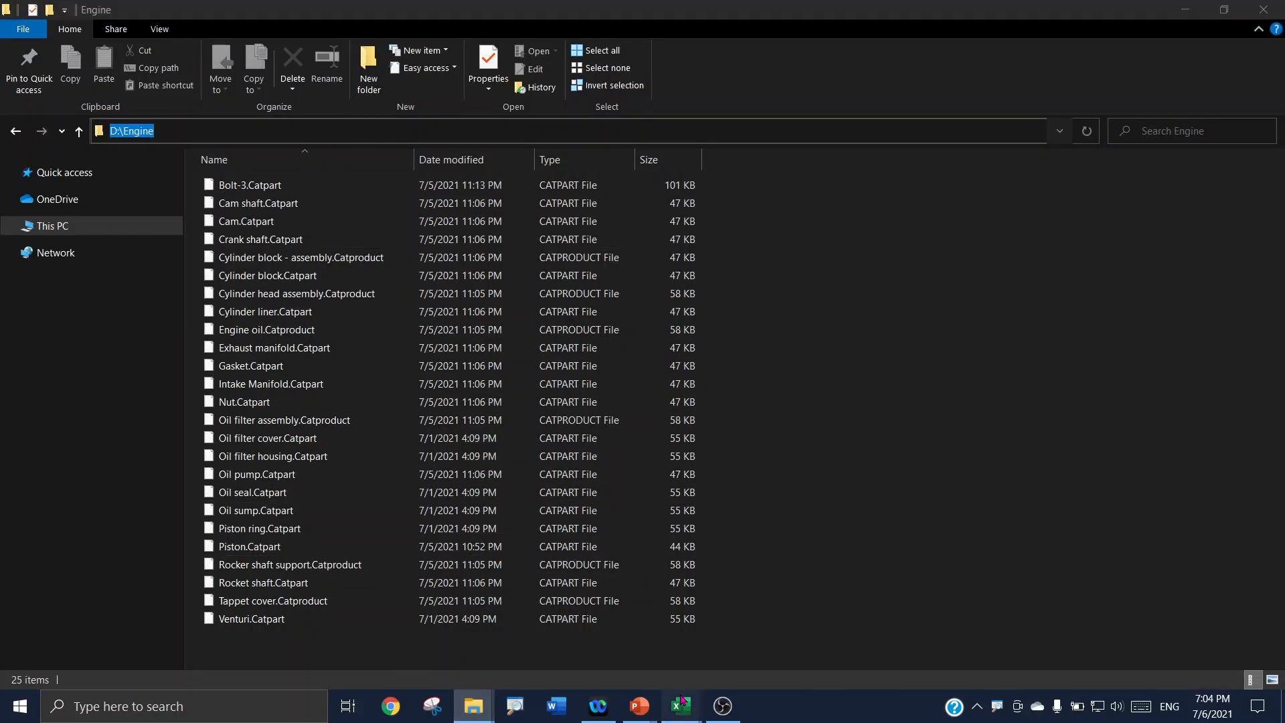
# Step: Return to Book3 in Excel and replace the folder path in cell A1 with D:\Engine\*
pyautogui.moveTo(681, 706)
pyautogui.click(740, 665)
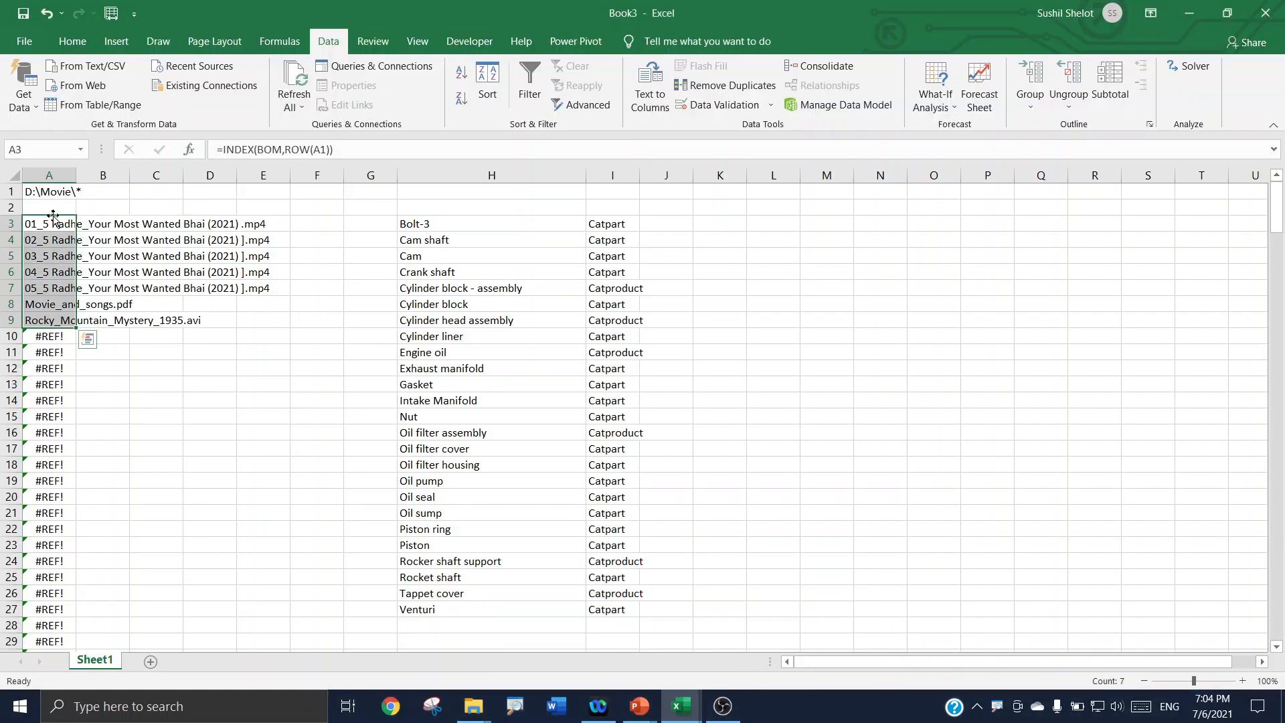
pyautogui.click(64, 191)
pyautogui.click(287, 155)
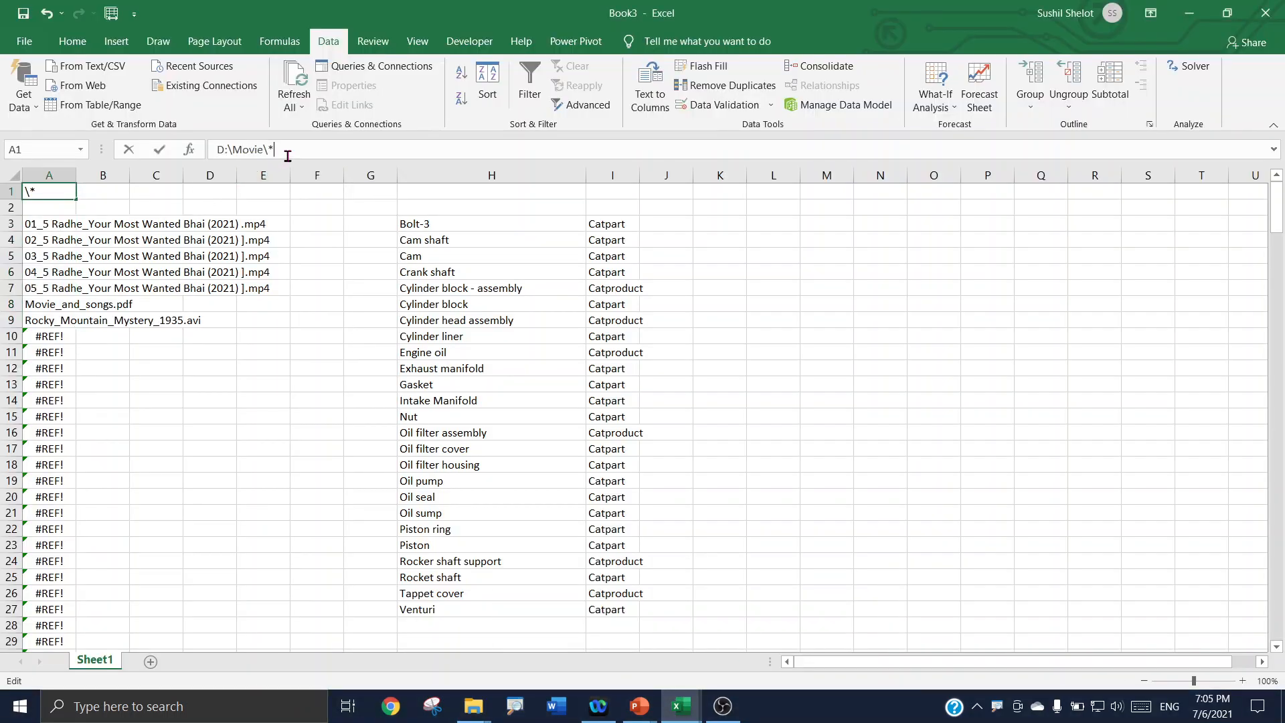
pyautogui.moveTo(288, 154); pyautogui.dragTo(165, 155)
pyautogui.write('Engine')
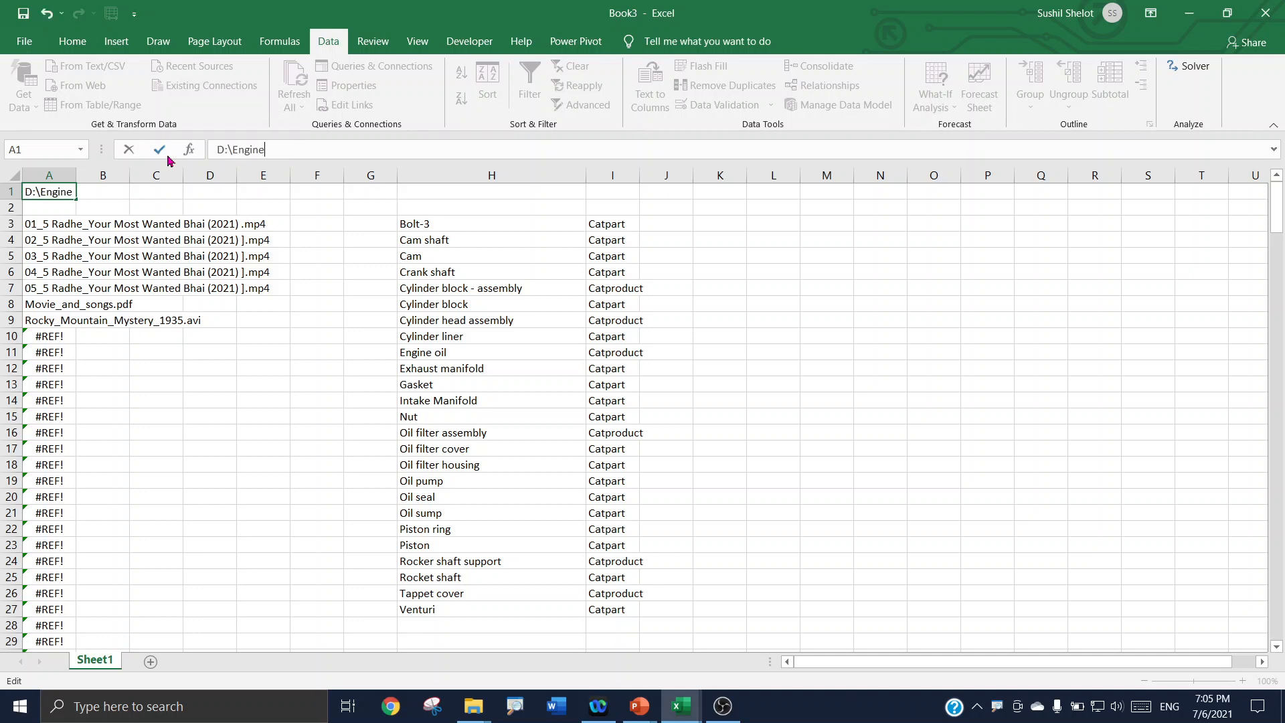
pyautogui.write('\\*')
pyautogui.press('Return')
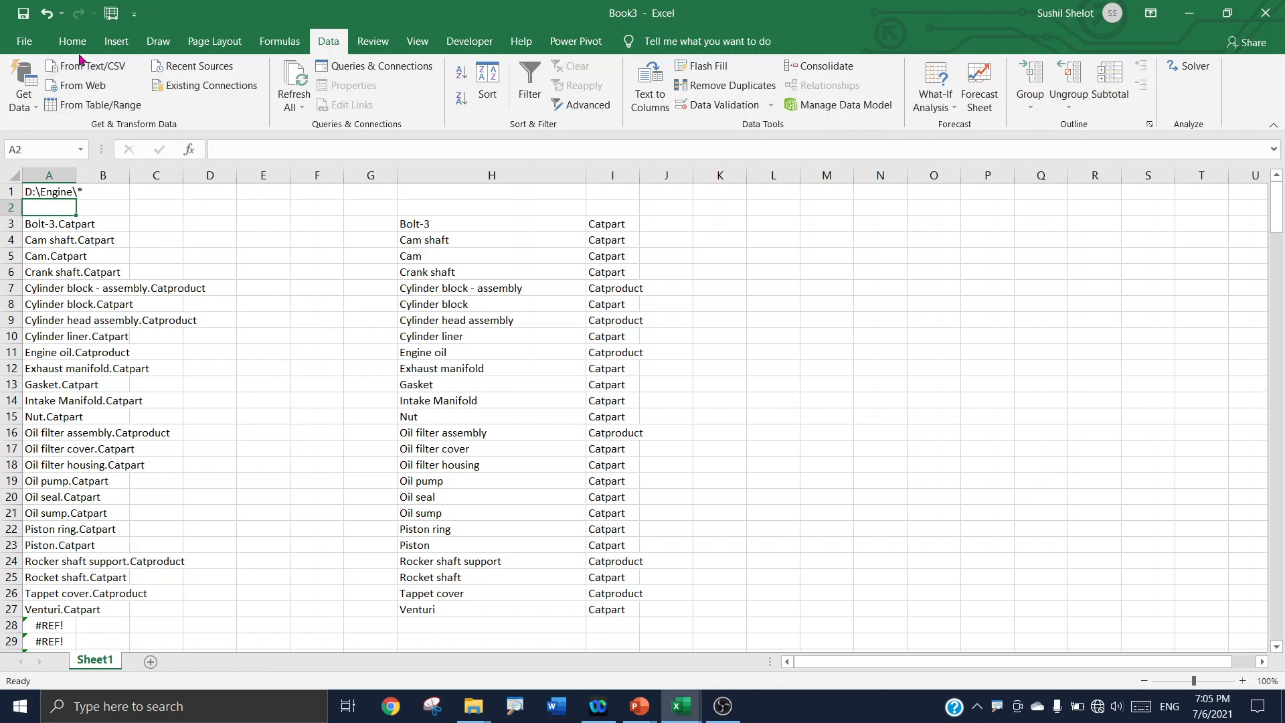
# Step: Try to save the workbook to the Desktop as BOM in the Excel Workbook (*.xlsx) format
pyautogui.click(24, 43)
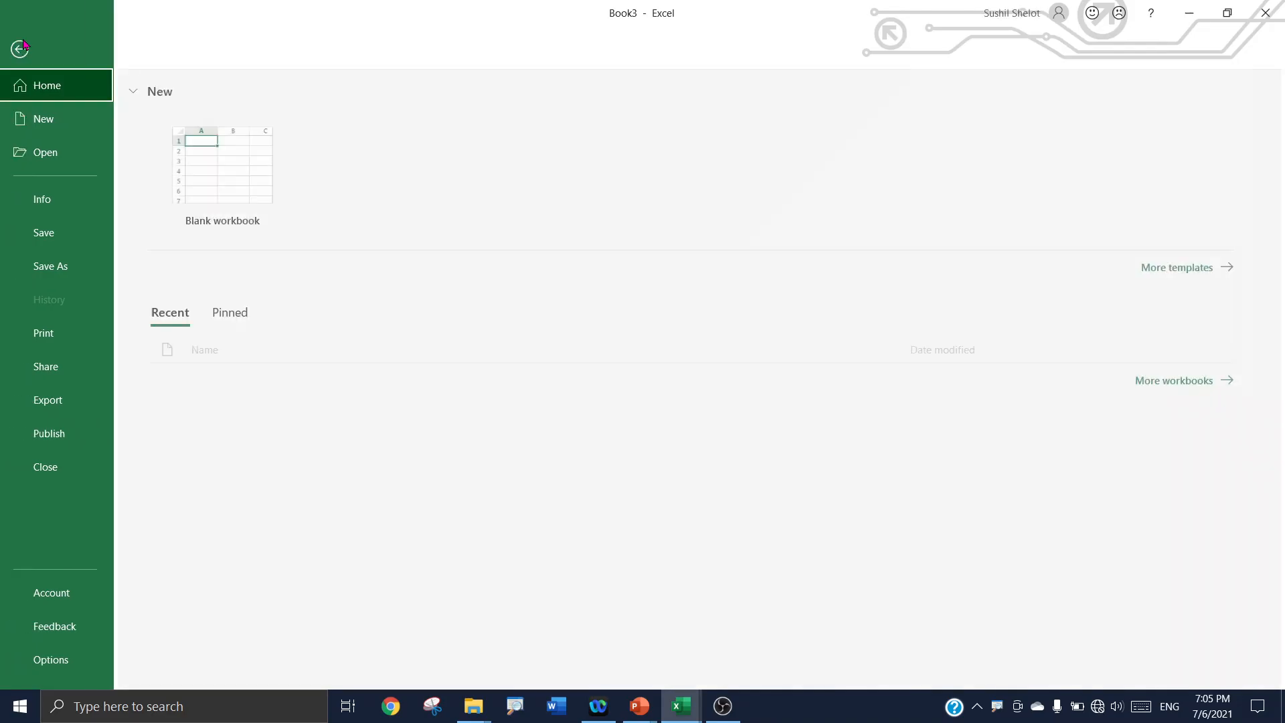
pyautogui.click(62, 245)
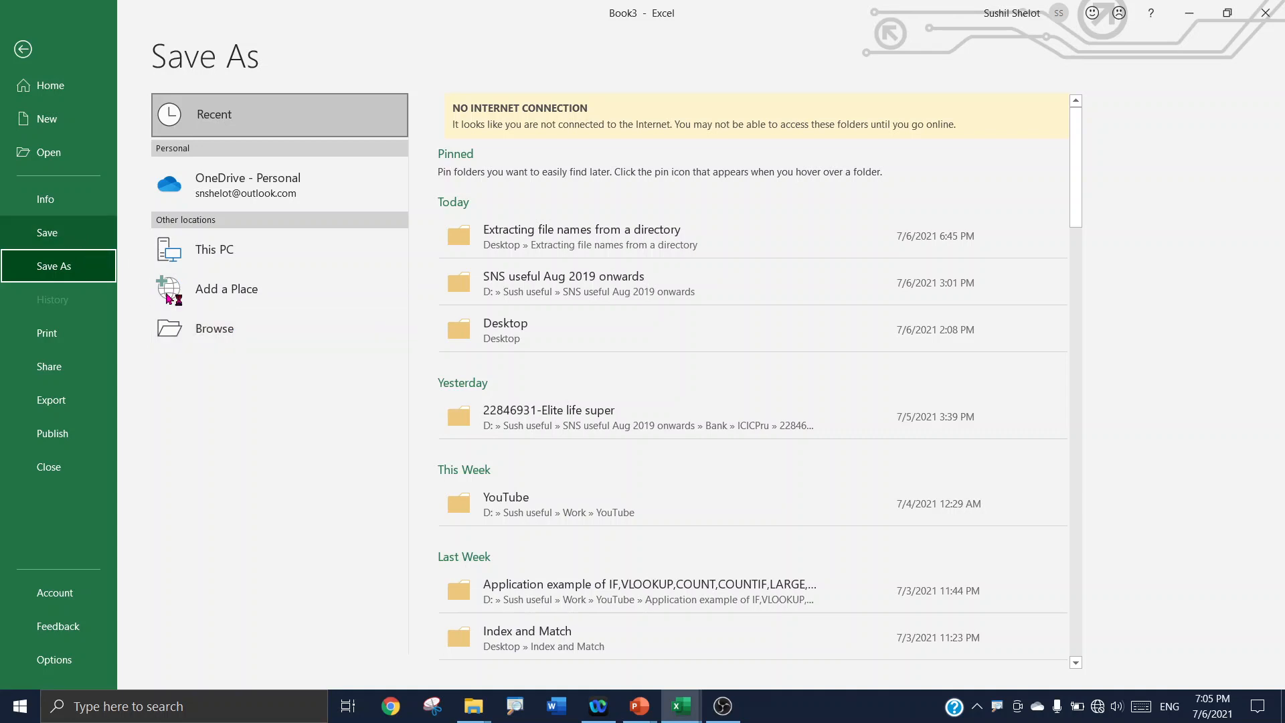
pyautogui.click(236, 338)
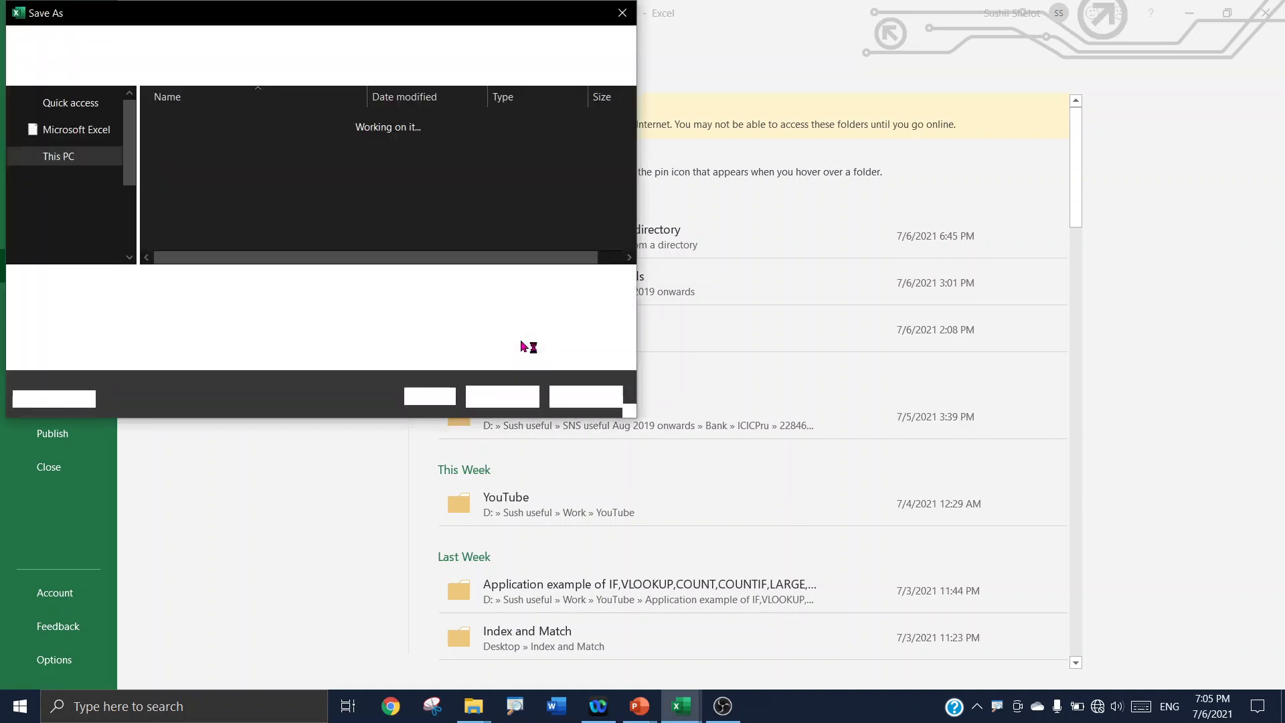
pyautogui.click(93, 145)
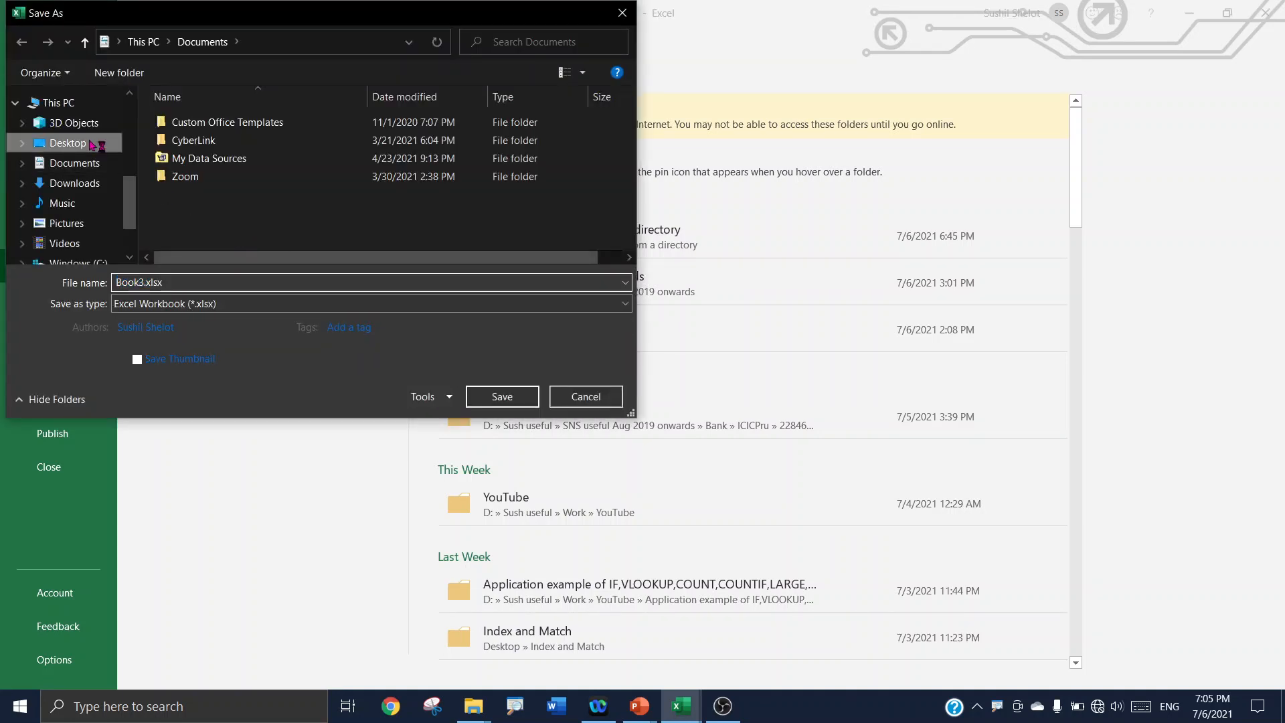
pyautogui.click(180, 288)
pyautogui.write('BOM')
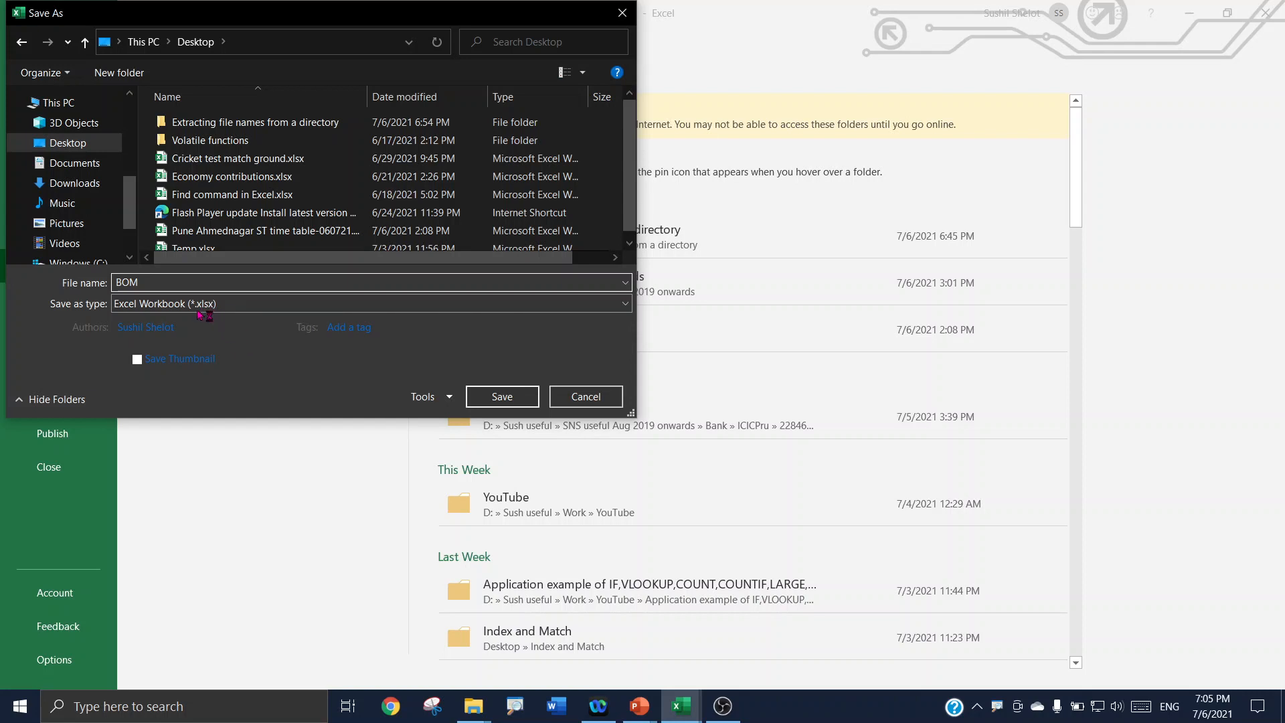
pyautogui.click(488, 402)
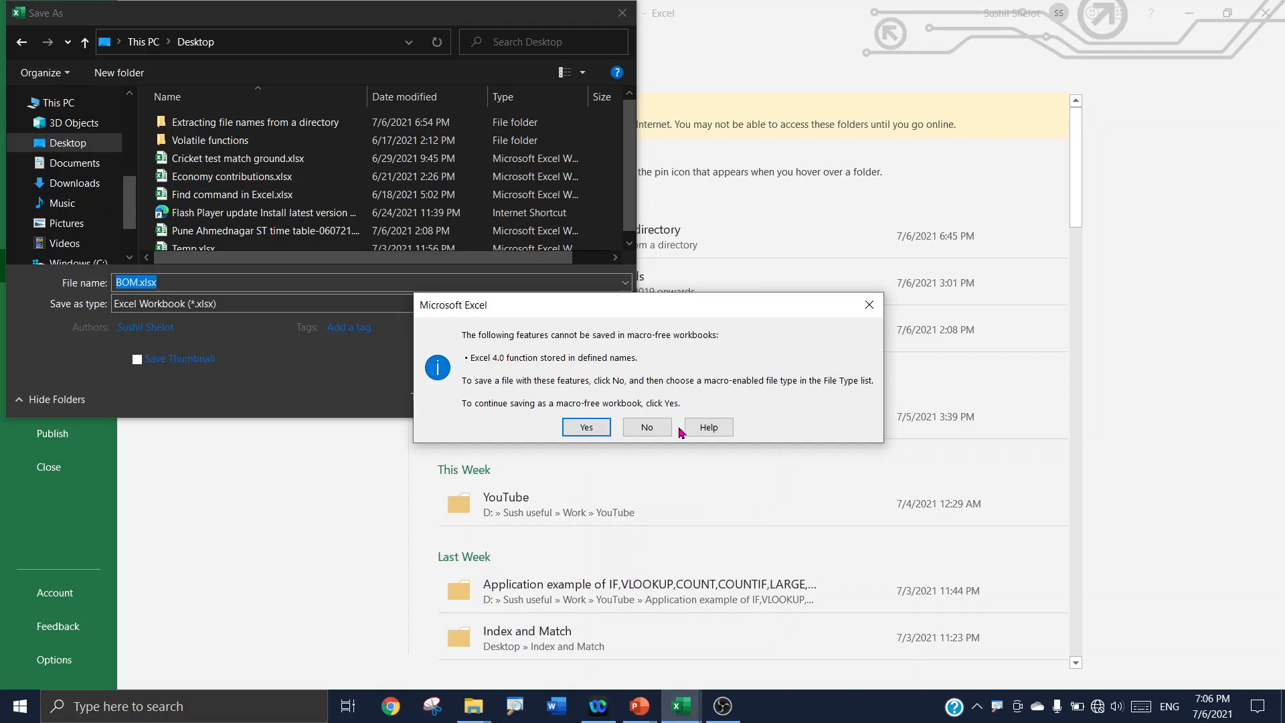
# Step: Decline the macro-free format and save the workbook as macro-enabled BOM.xlsm in the Desktop folder Extracting file names from a directory
pyautogui.click(646, 426)
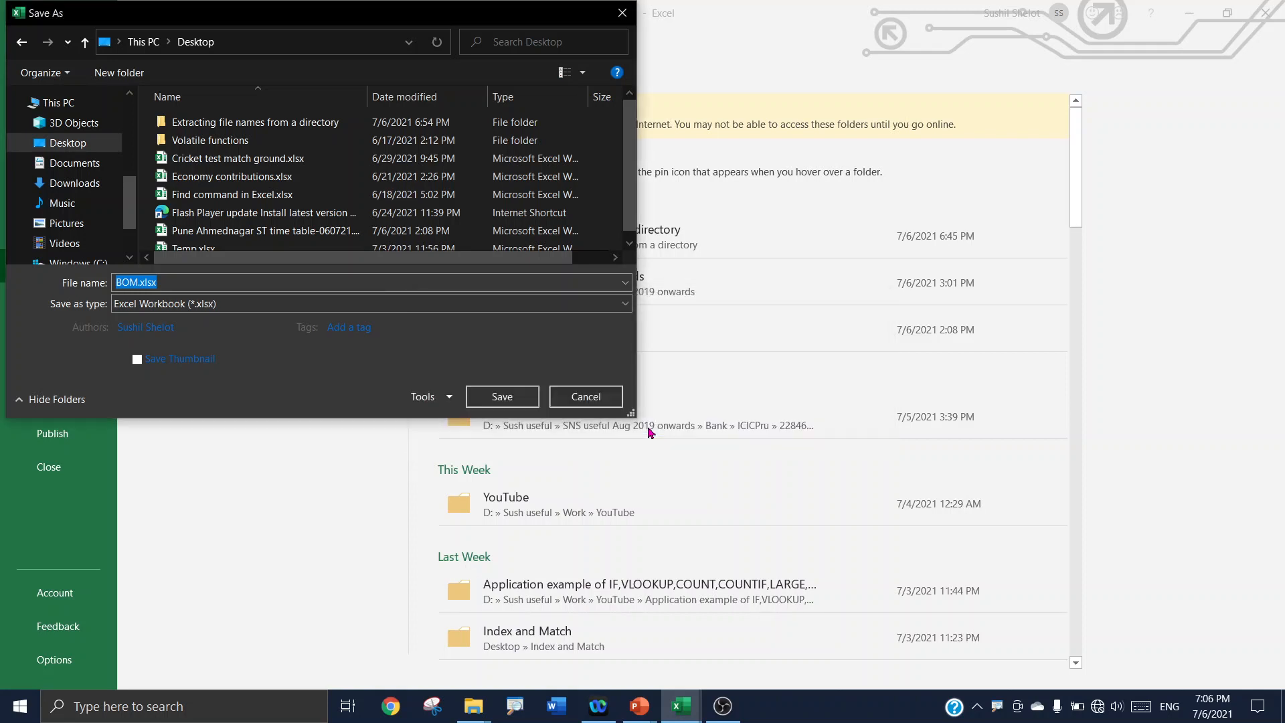
pyautogui.click(326, 305)
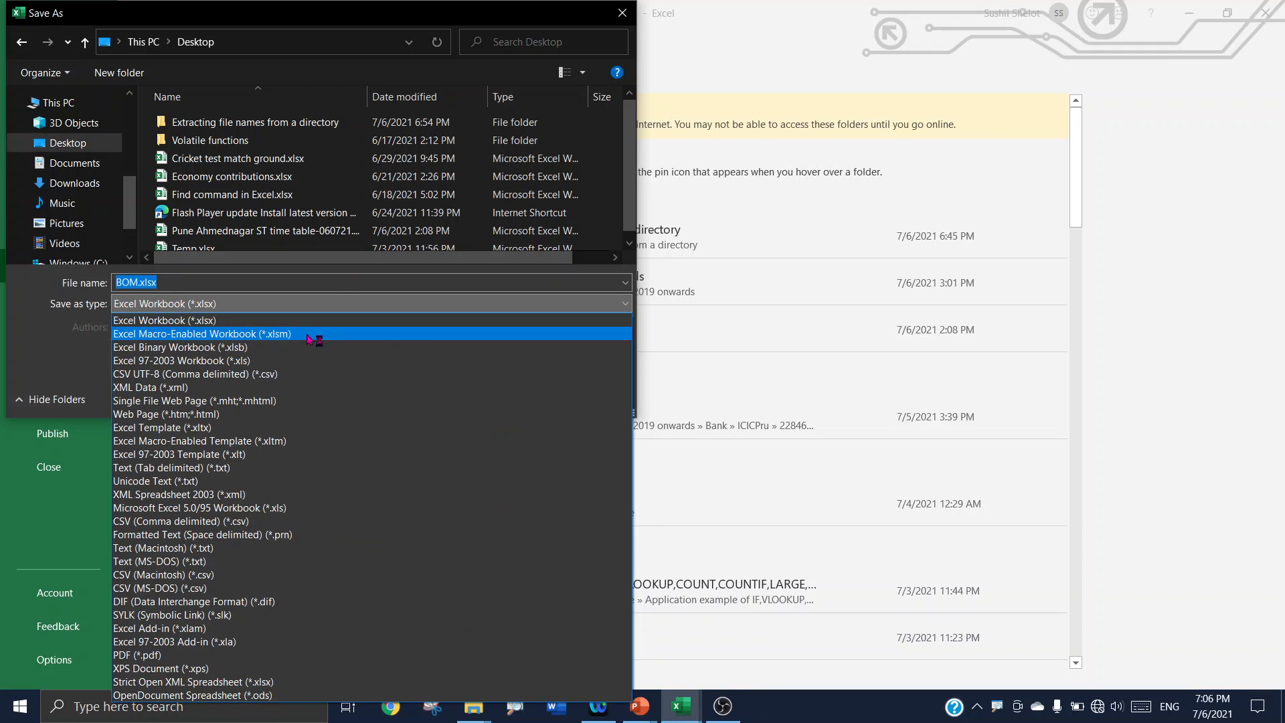
pyautogui.click(309, 333)
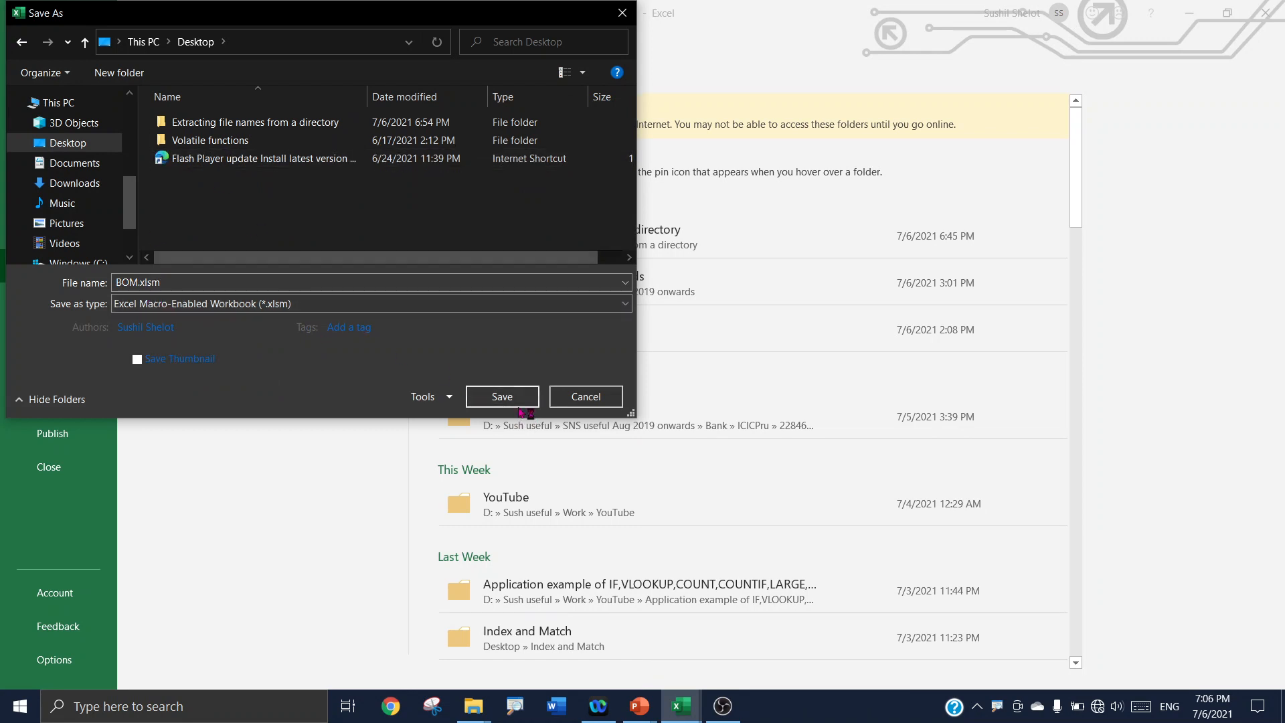
pyautogui.doubleClick(178, 122)
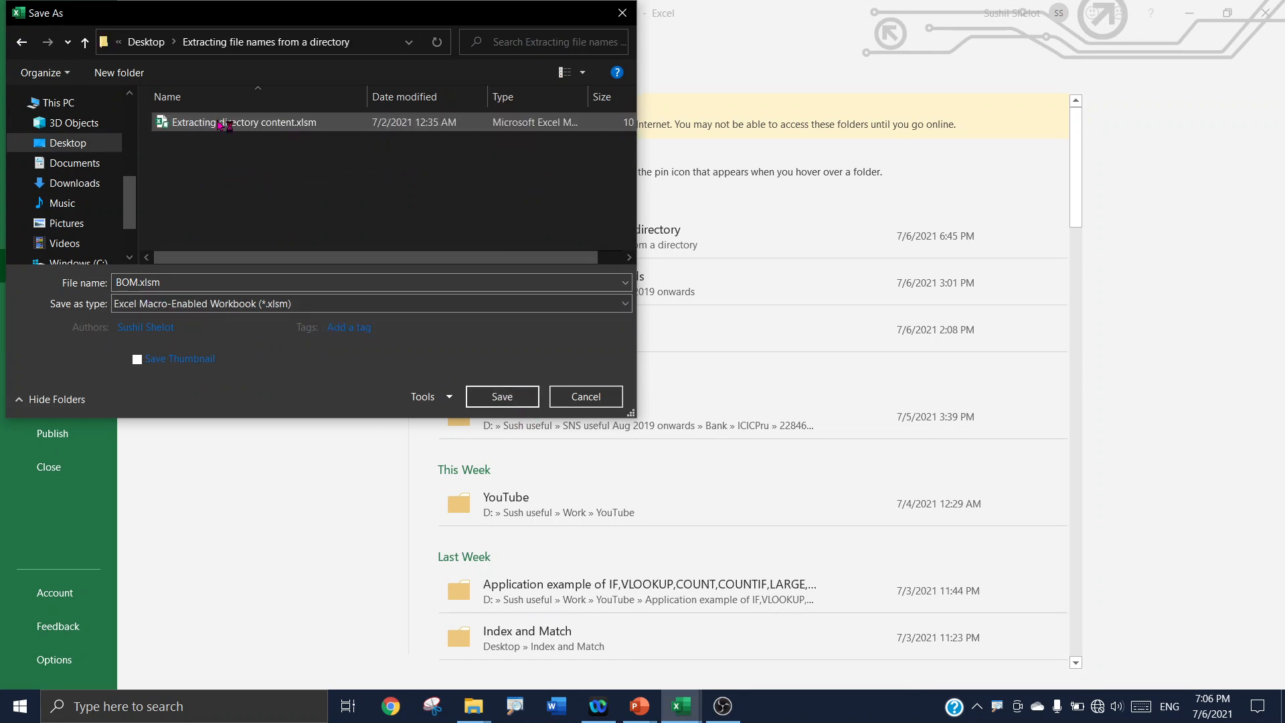
pyautogui.click(499, 398)
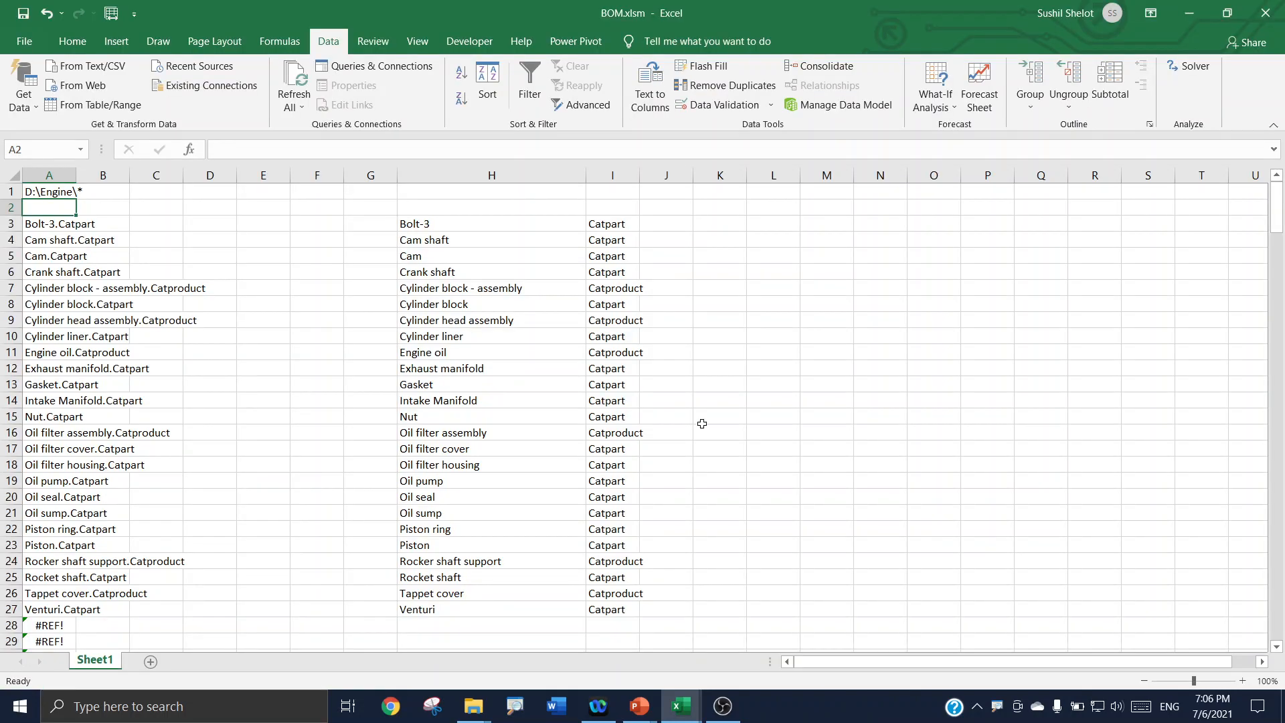
# Step: Restrict the file list to Catpart files by changing cell A1 to D:\Engine\*.Catpart, and select the listed names in A3:A21
pyautogui.click(702, 423)
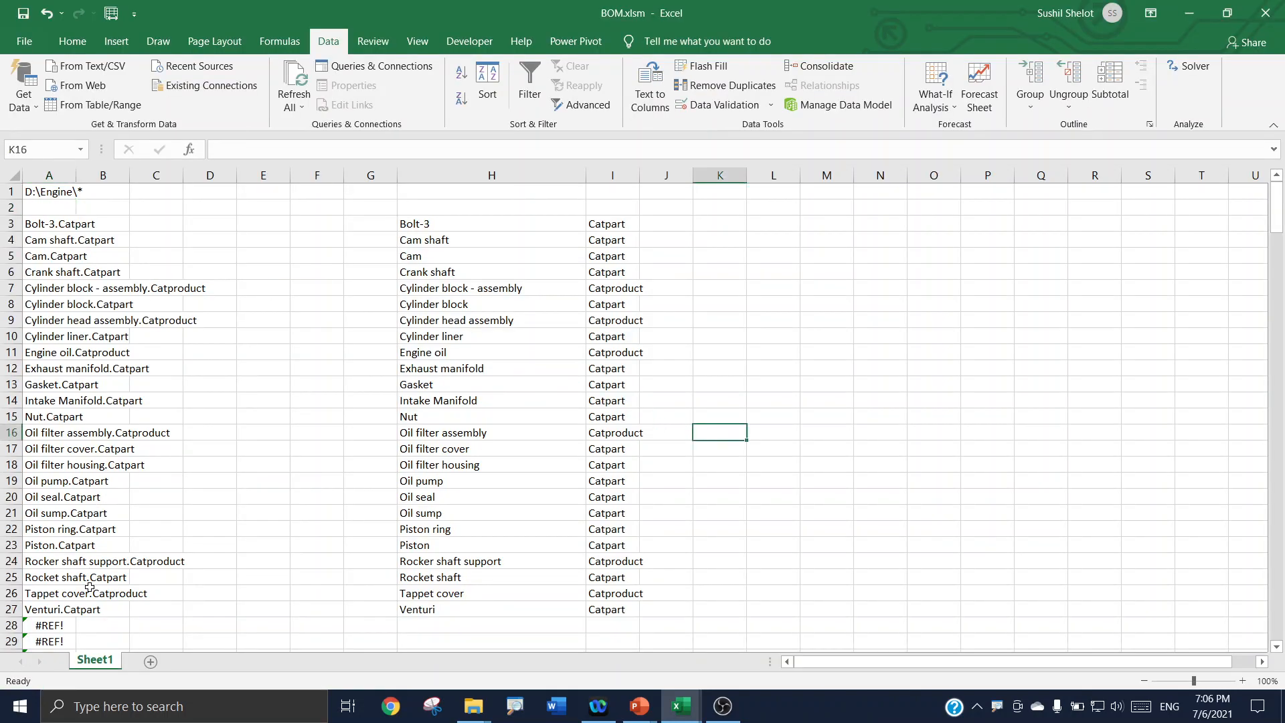
pyautogui.click(40, 194)
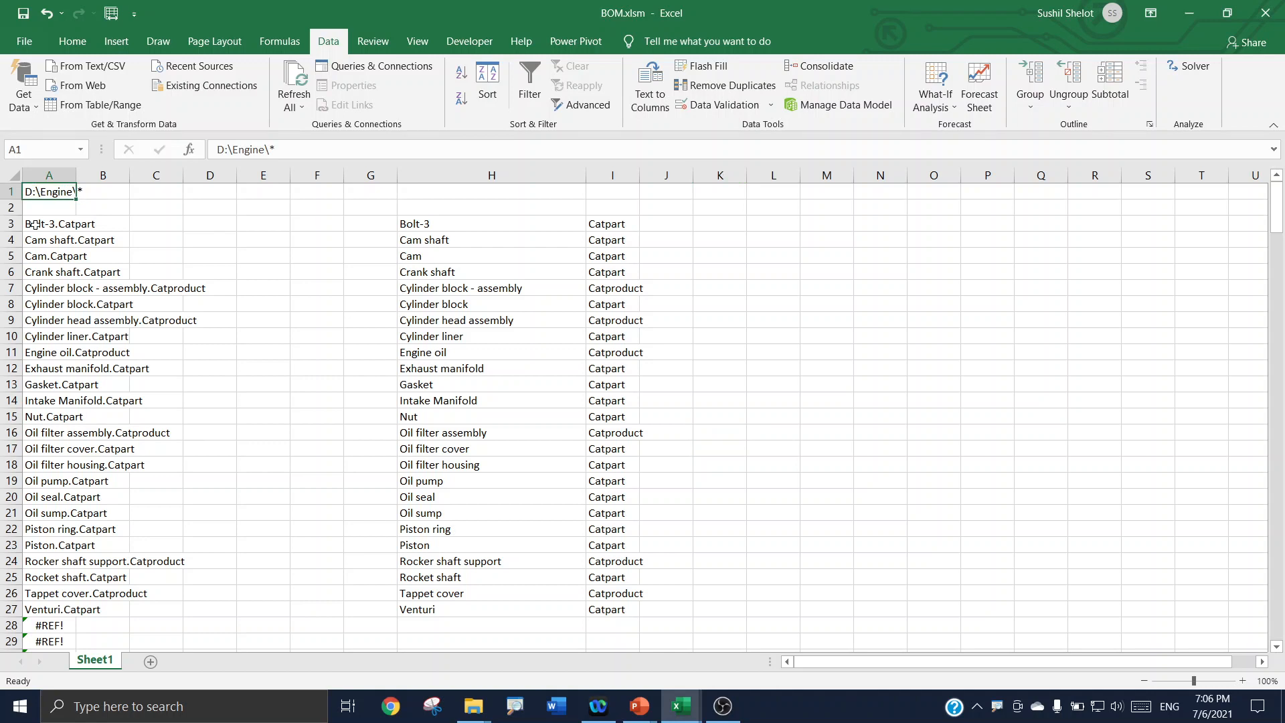
pyautogui.click(35, 225)
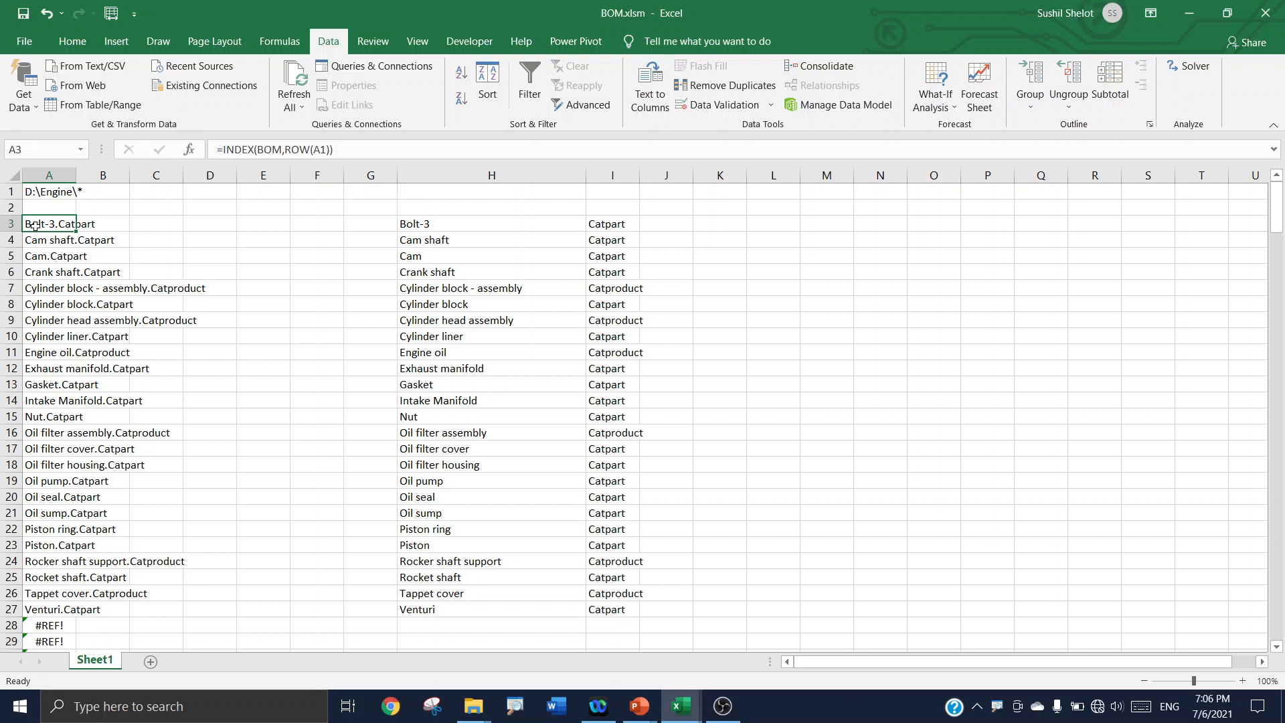
pyautogui.click(36, 192)
pyautogui.click(291, 152)
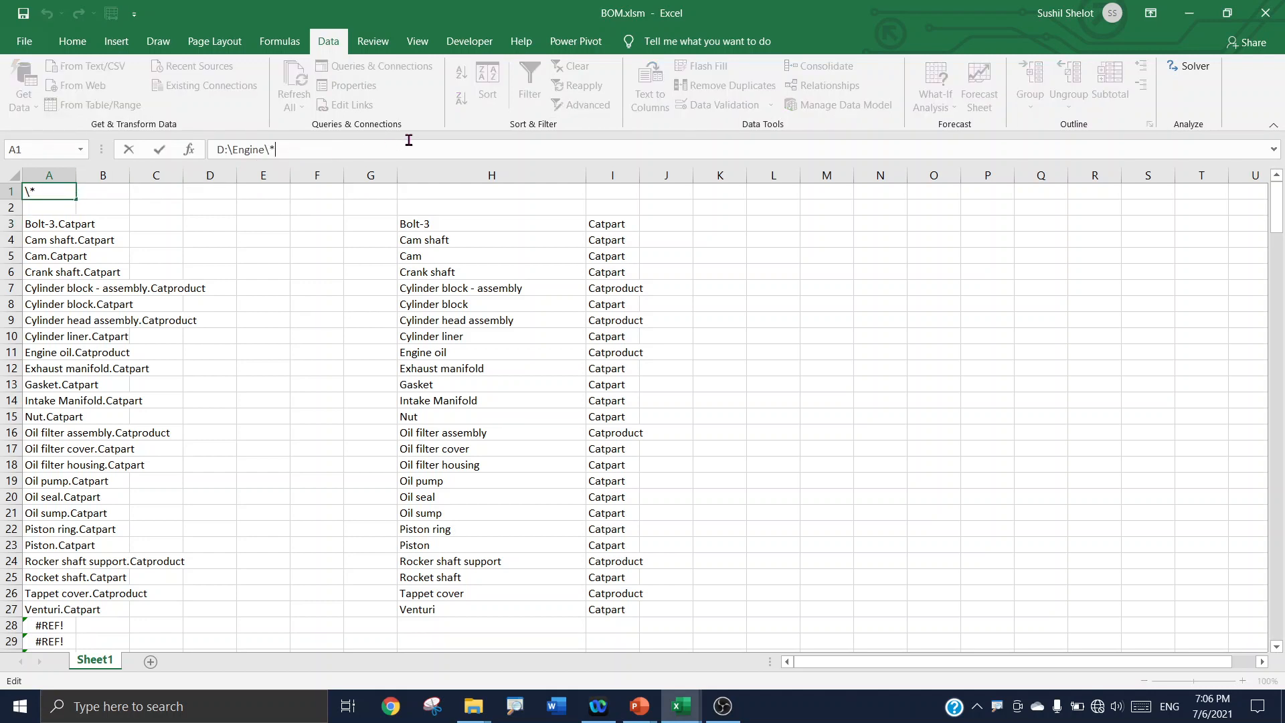
pyautogui.write('.Catpart')
pyautogui.press('Return')
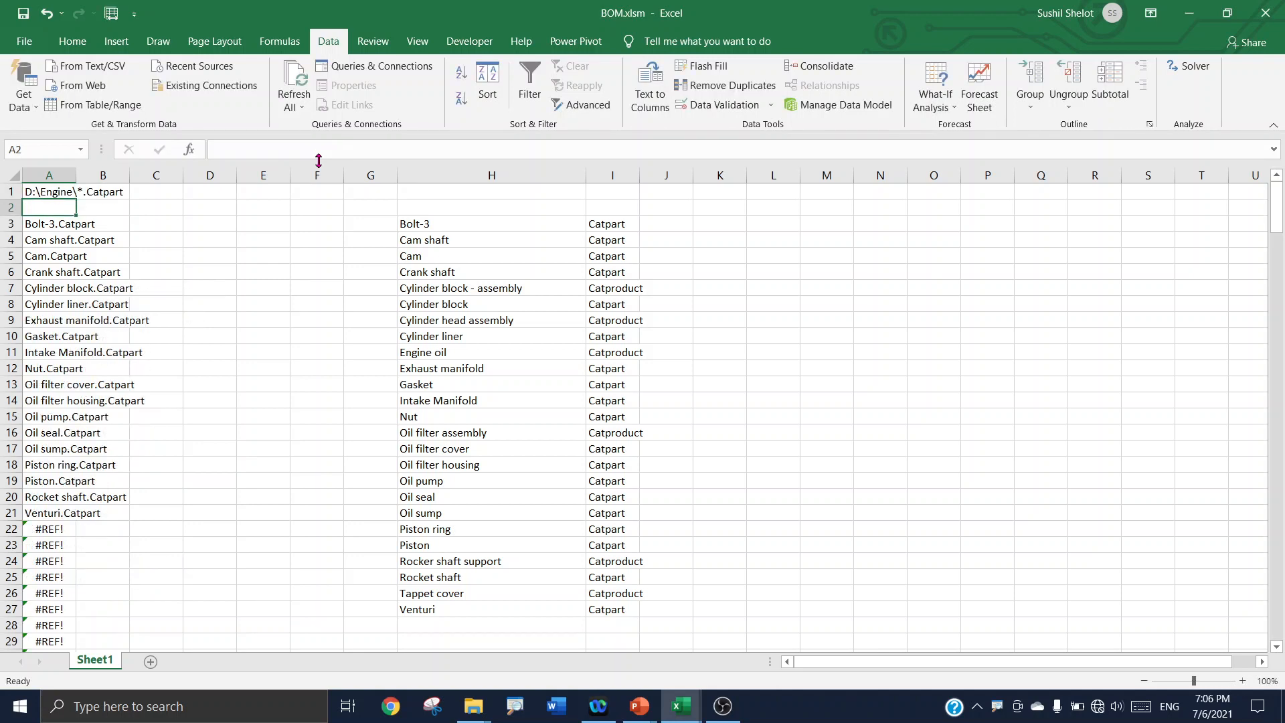
pyautogui.moveTo(53, 226); pyautogui.dragTo(57, 510)
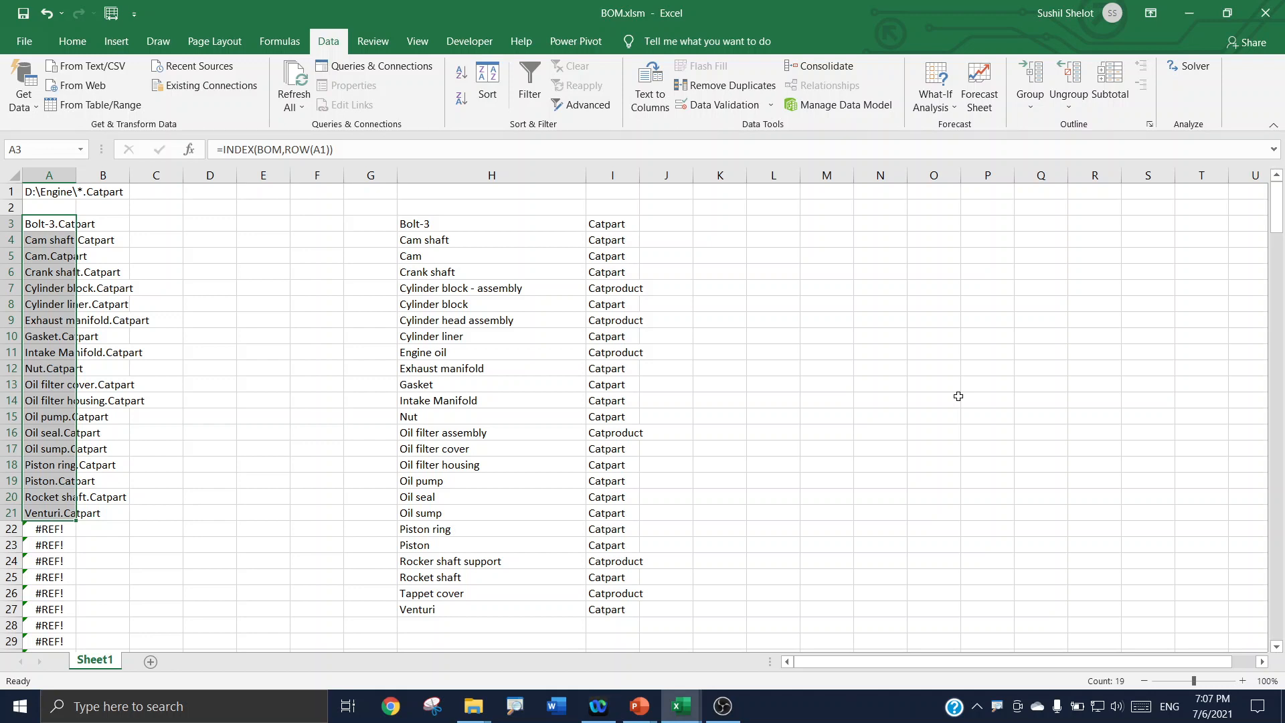
# Step: Switch to the Listing folder contents.pptx presentation in PowerPoint and resume its slide show
pyautogui.click(641, 708)
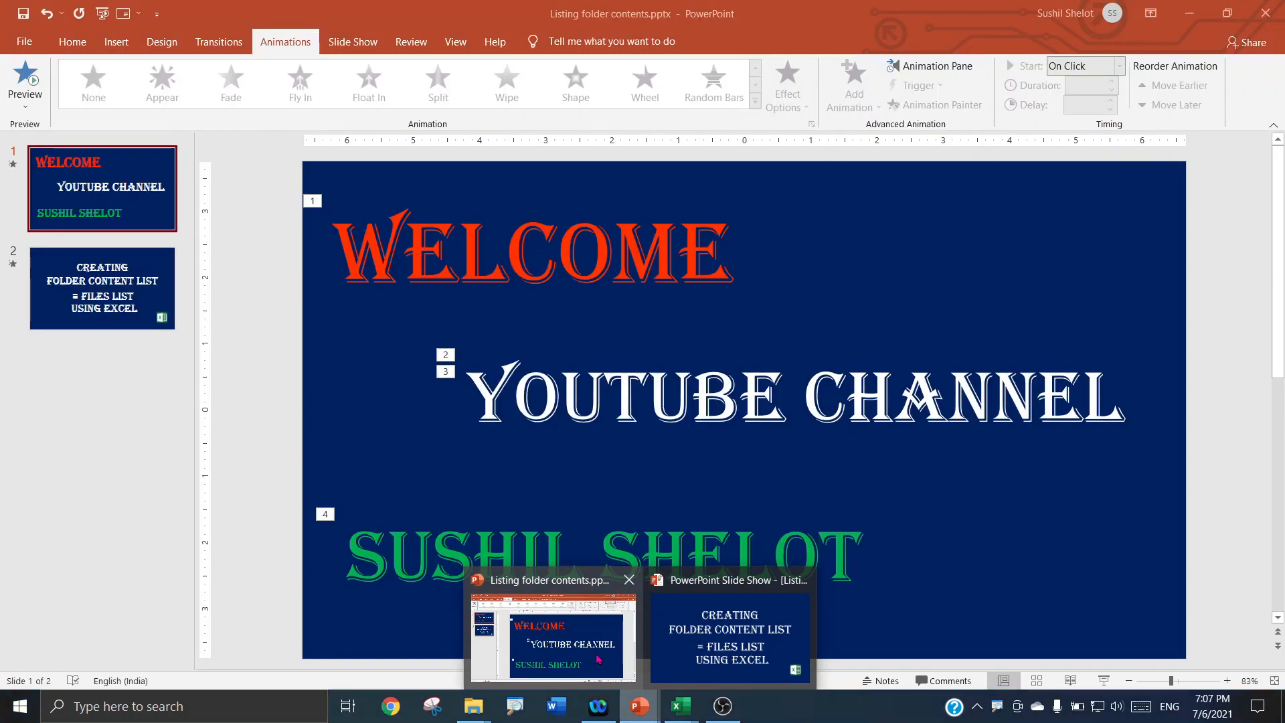
pyautogui.click(597, 659)
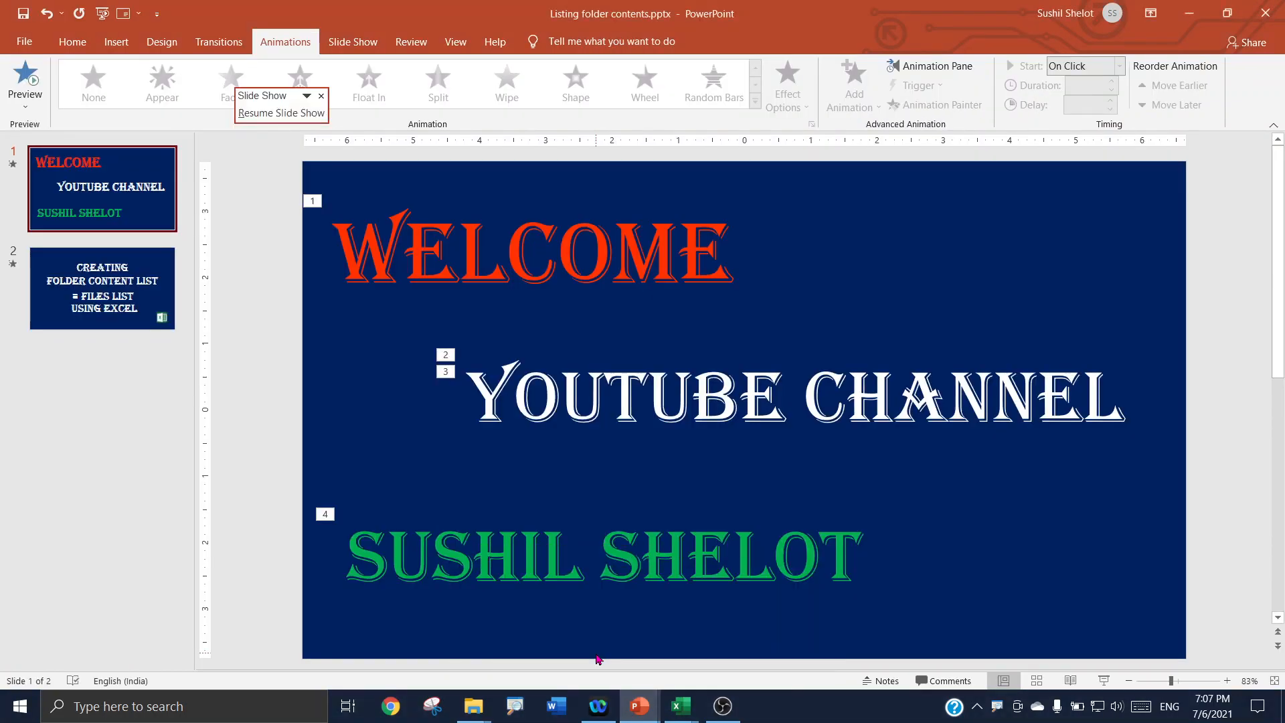
pyautogui.click(1104, 680)
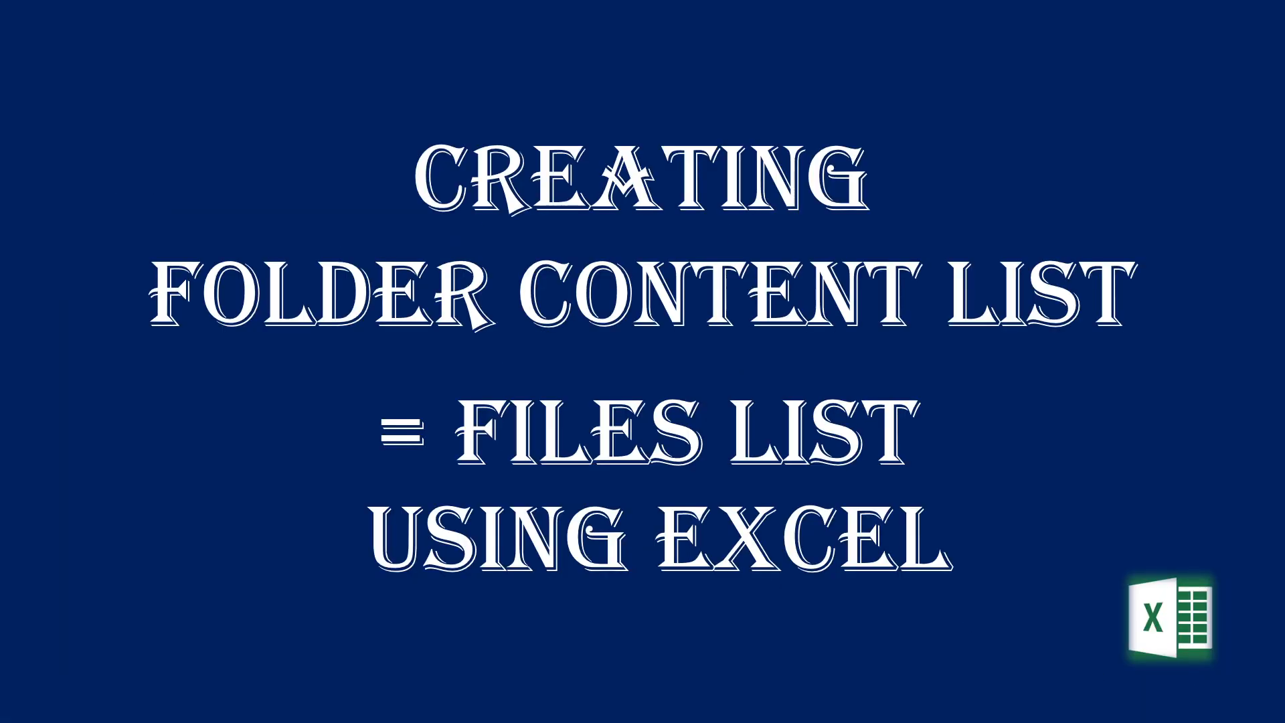